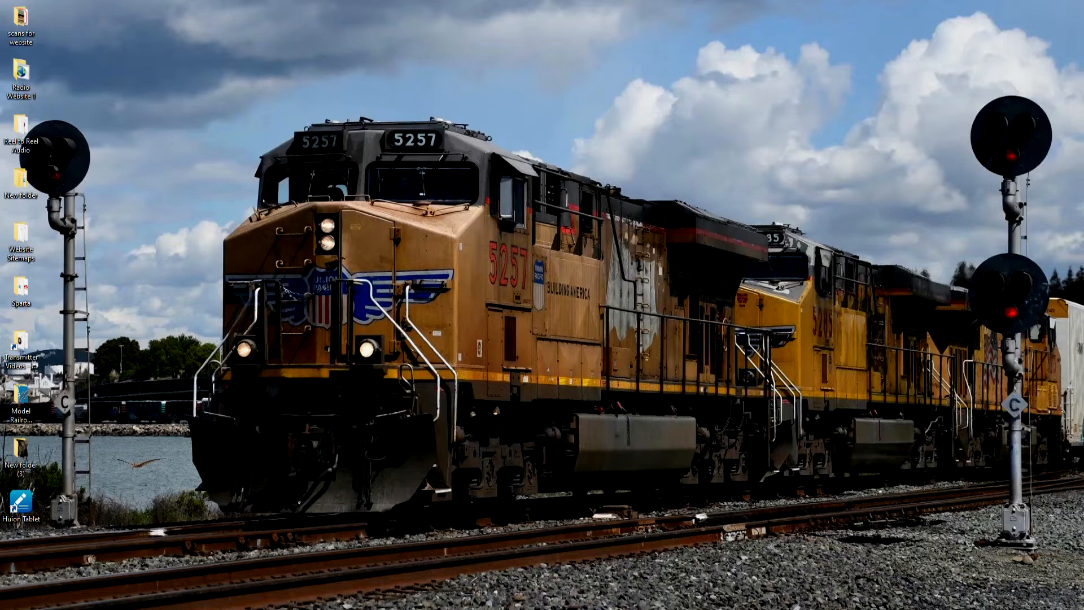
# - Examine the room dimensions in Railroad Room CAD Drawing Inches.jpg and switch to the AnyRail drawing
pyautogui.click(811, 587)
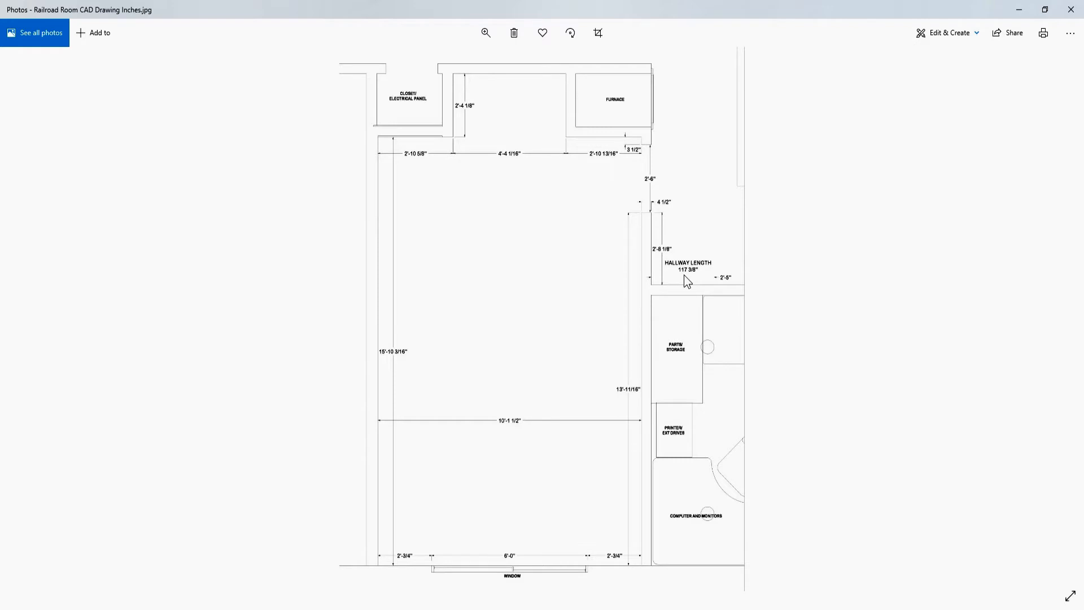
pyautogui.click(1019, 10)
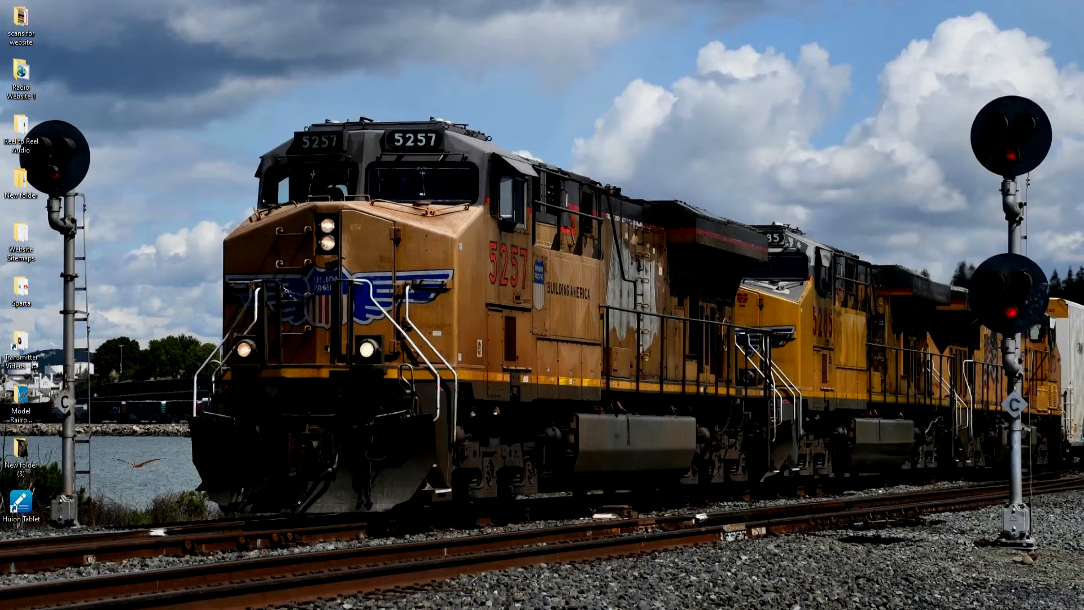
pyautogui.click(686, 602)
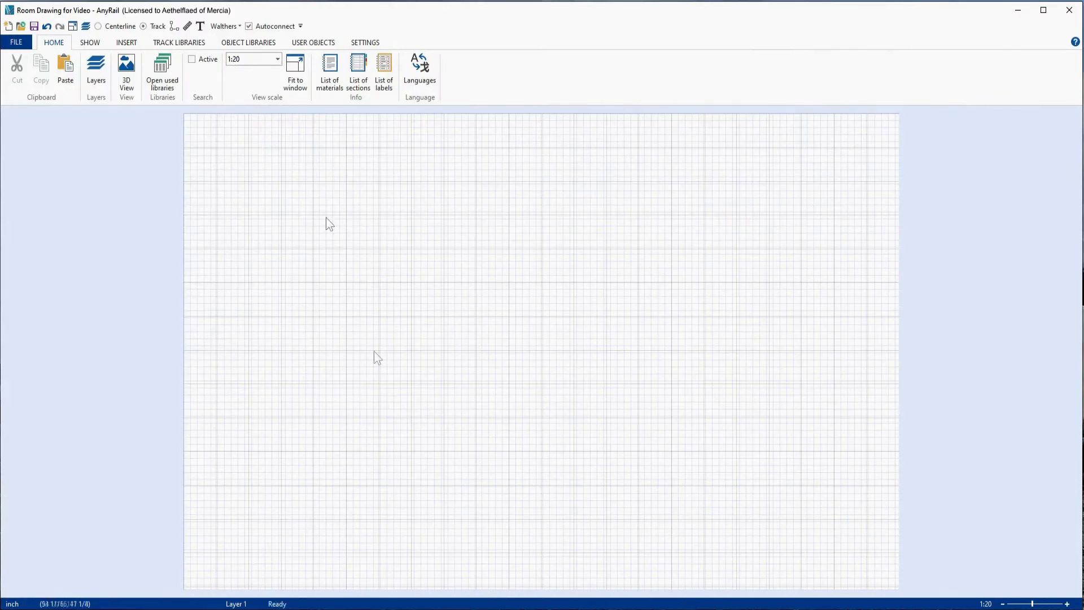
# - Set the work area width to 168 inches
pyautogui.click(365, 43)
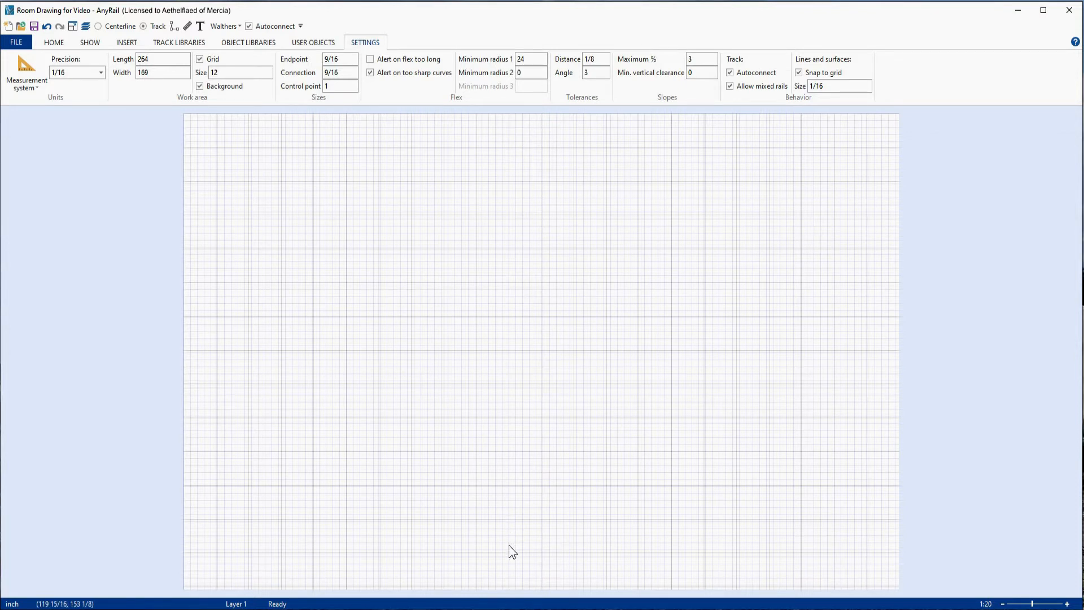
pyautogui.doubleClick(155, 71)
pyautogui.write('168')
pyautogui.press('Return')
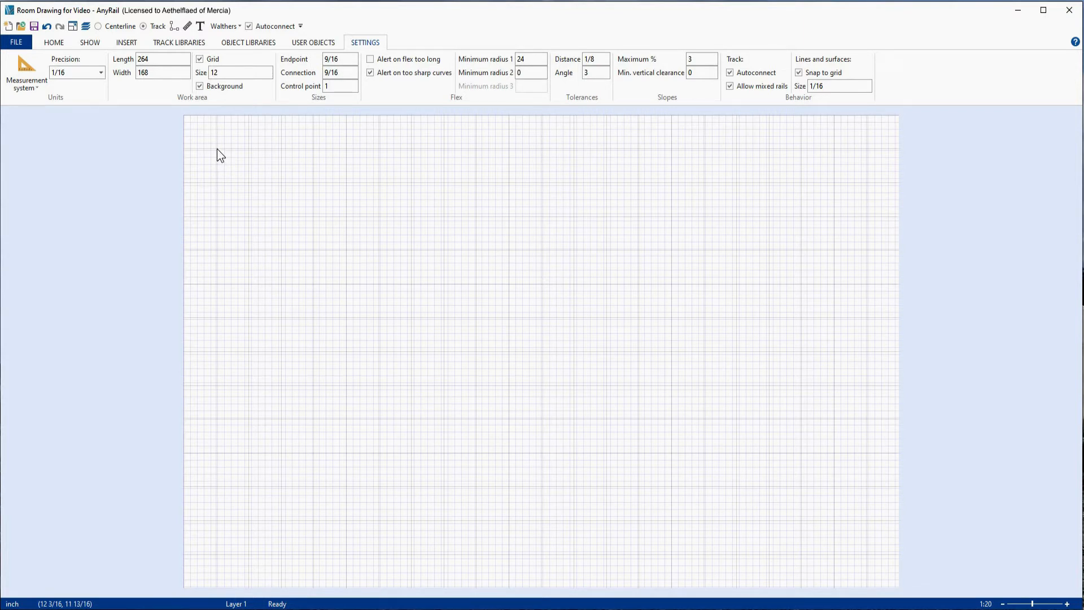
# - Locate the grid point at 12, 12 near the work area's upper-left corner, and fit the whole work area back into view
pyautogui.scroll(5, 216, 148)
pyautogui.moveTo(209, 163); pyautogui.dragTo(341, 231)
pyautogui.moveTo(221, 211); pyautogui.dragTo(301, 298)
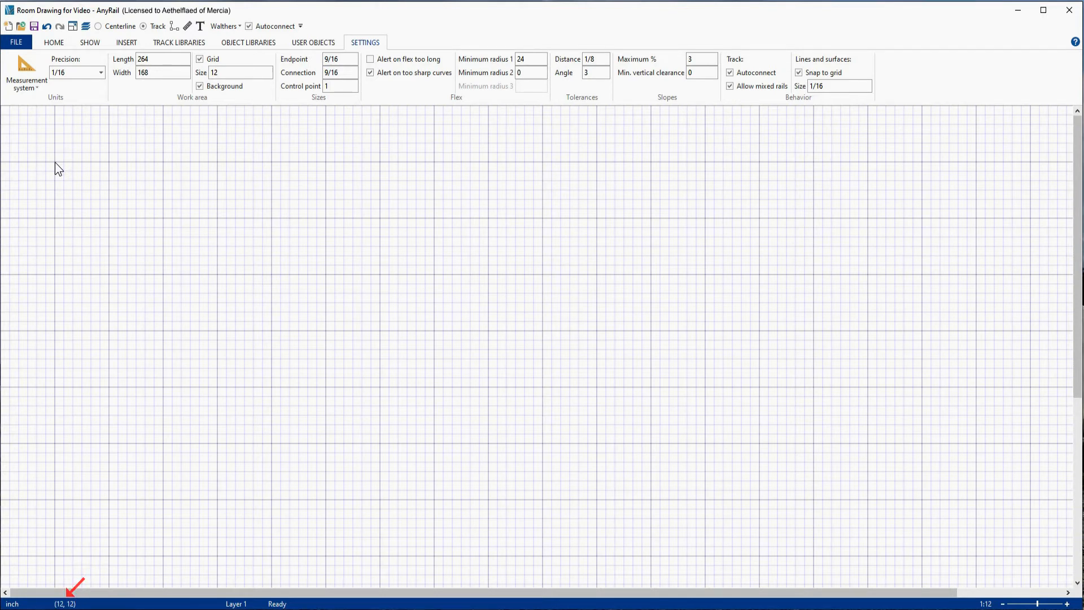
pyautogui.click(72, 26)
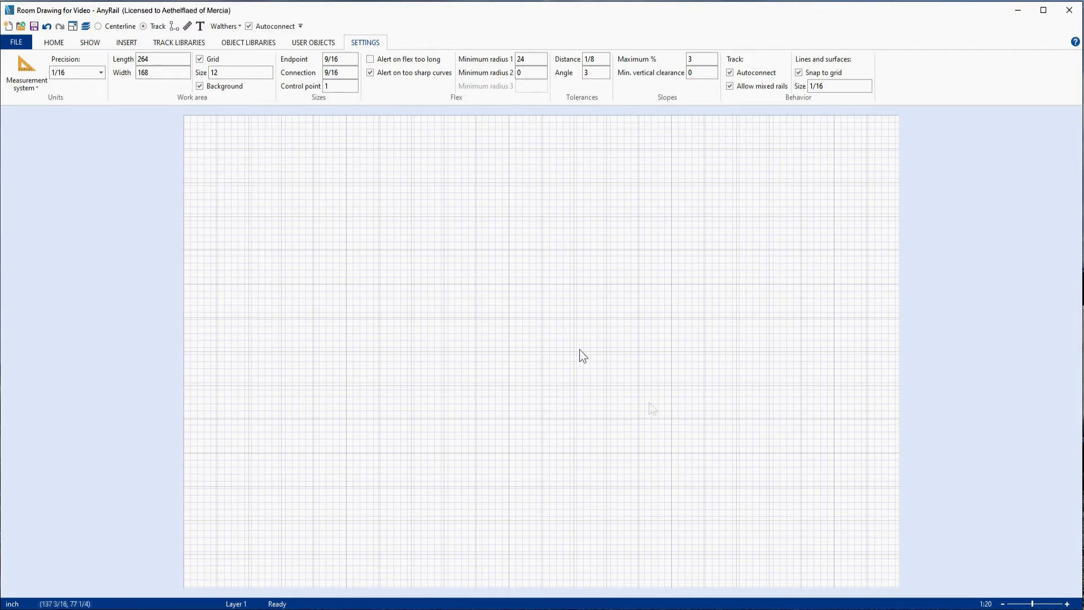
# - Examine the wall corner coordinates in Room Outline with X-Y Co-Ordinates.jpg and check the plan's work area and precision settings
pyautogui.click(737, 585)
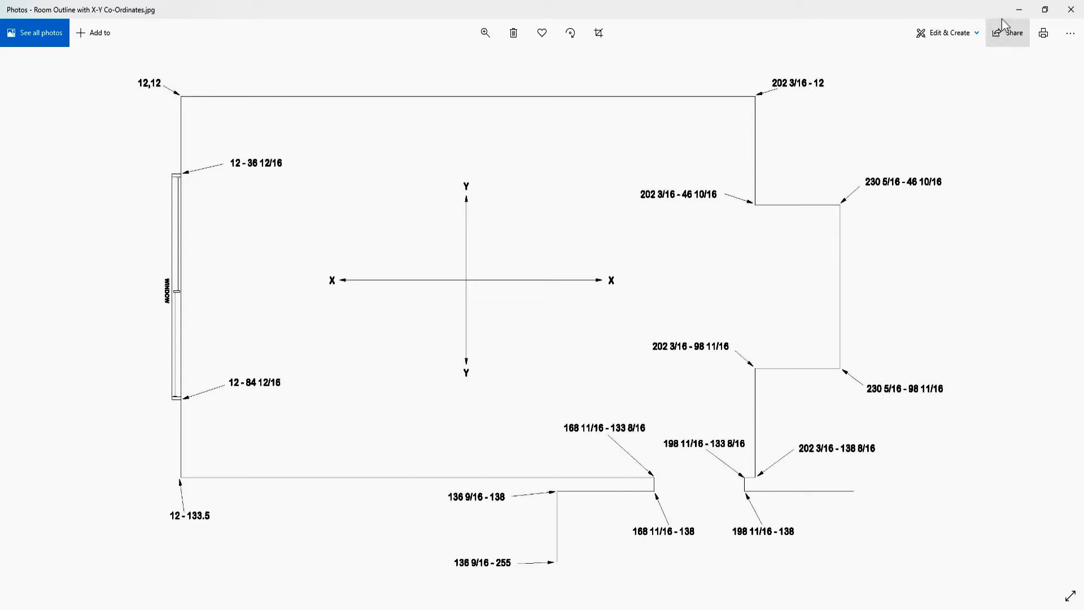
pyautogui.click(1018, 13)
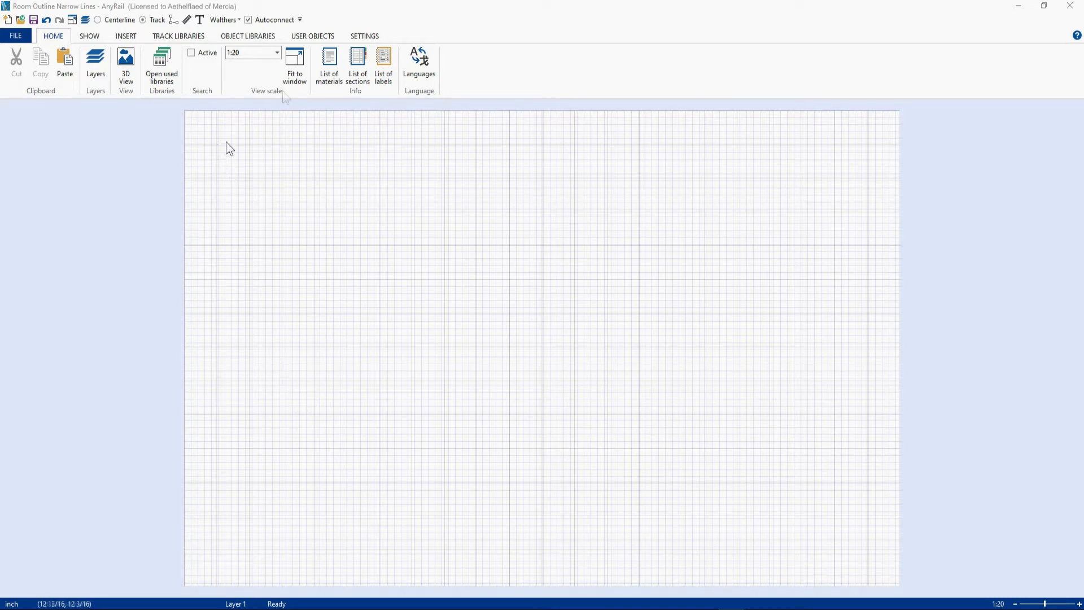
pyautogui.click(363, 36)
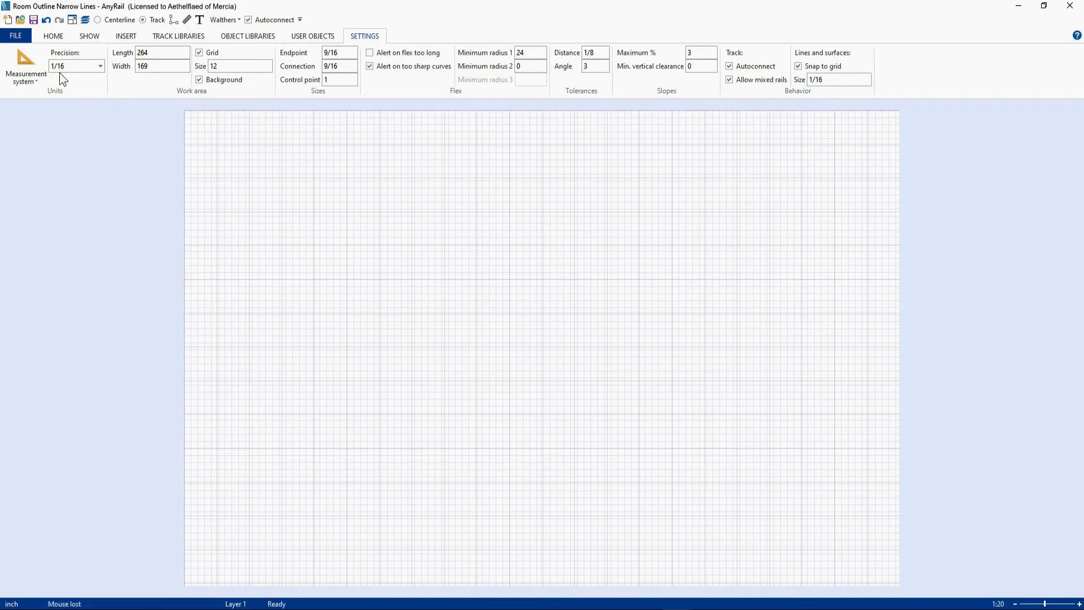
# - Add a new layer and name it Room Outline
pyautogui.click(52, 37)
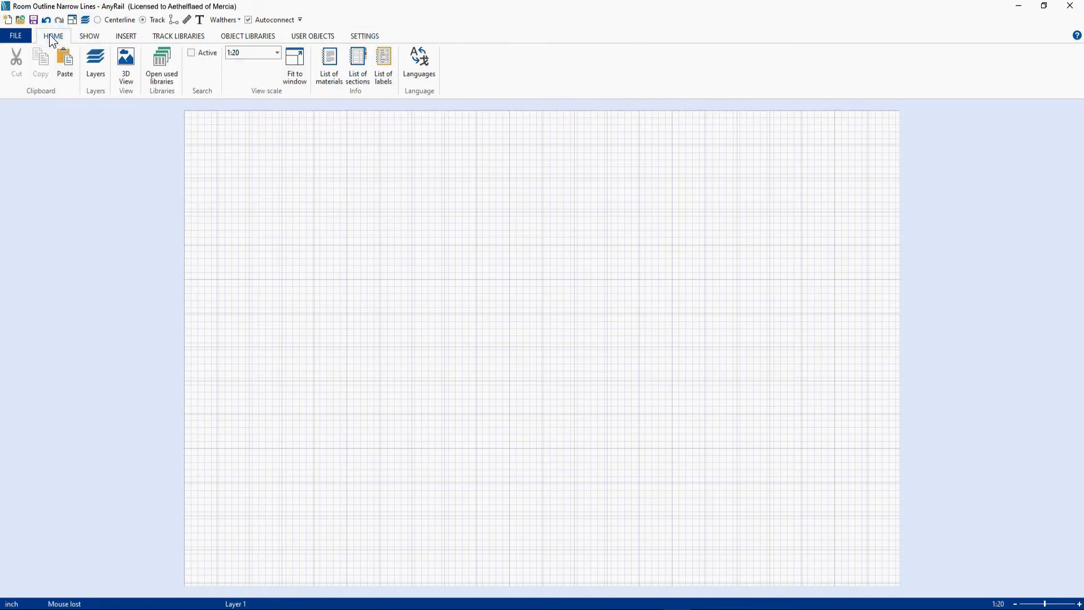
pyautogui.click(100, 56)
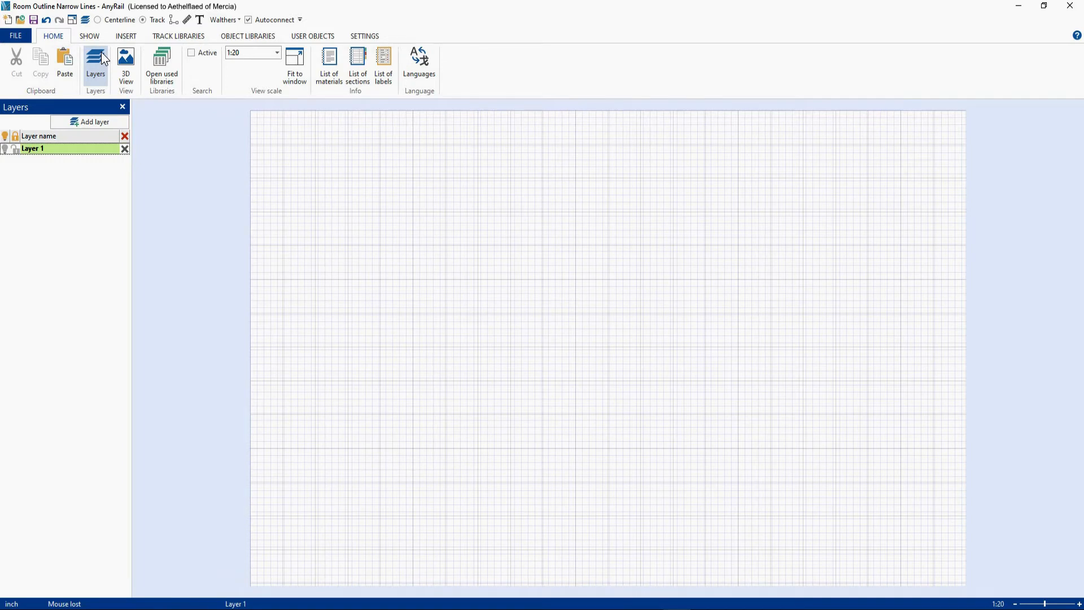
pyautogui.click(92, 122)
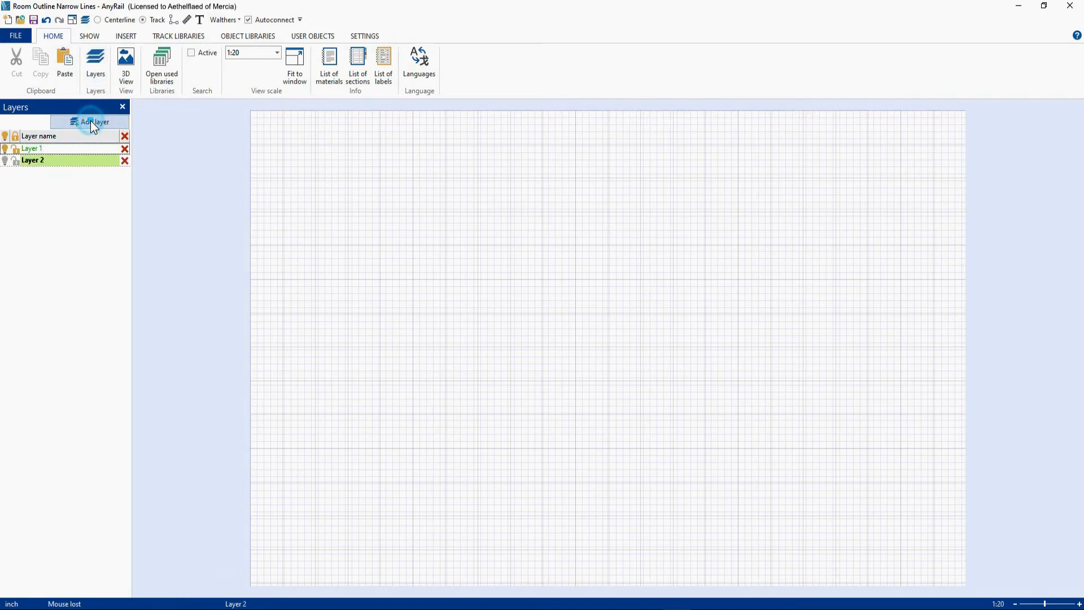
pyautogui.doubleClick(47, 161)
pyautogui.moveTo(47, 161); pyautogui.dragTo(22, 161)
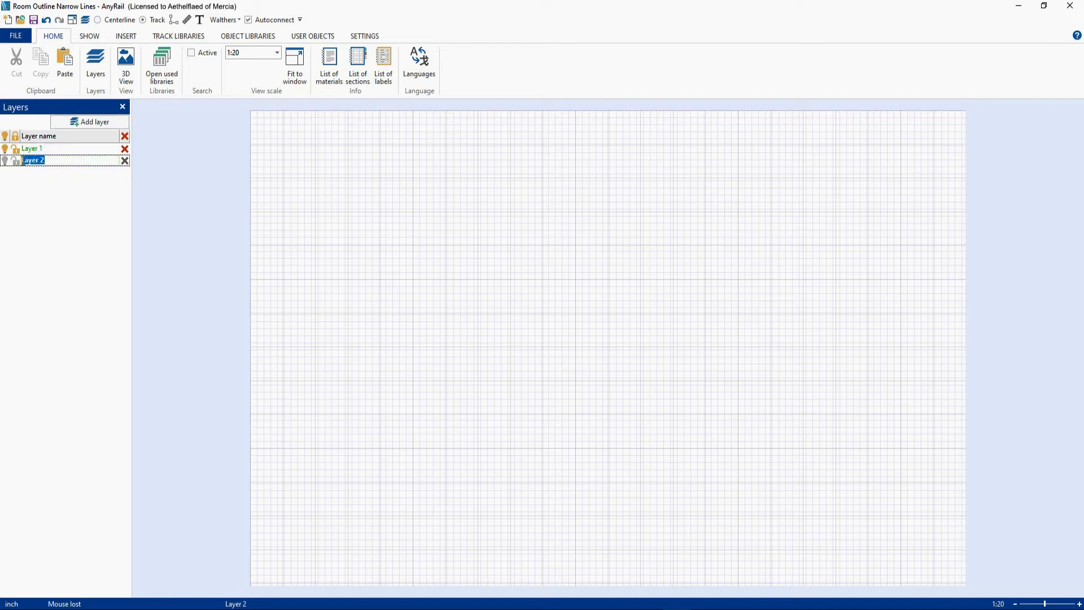
pyautogui.write('Room Outline')
pyautogui.press('Return')
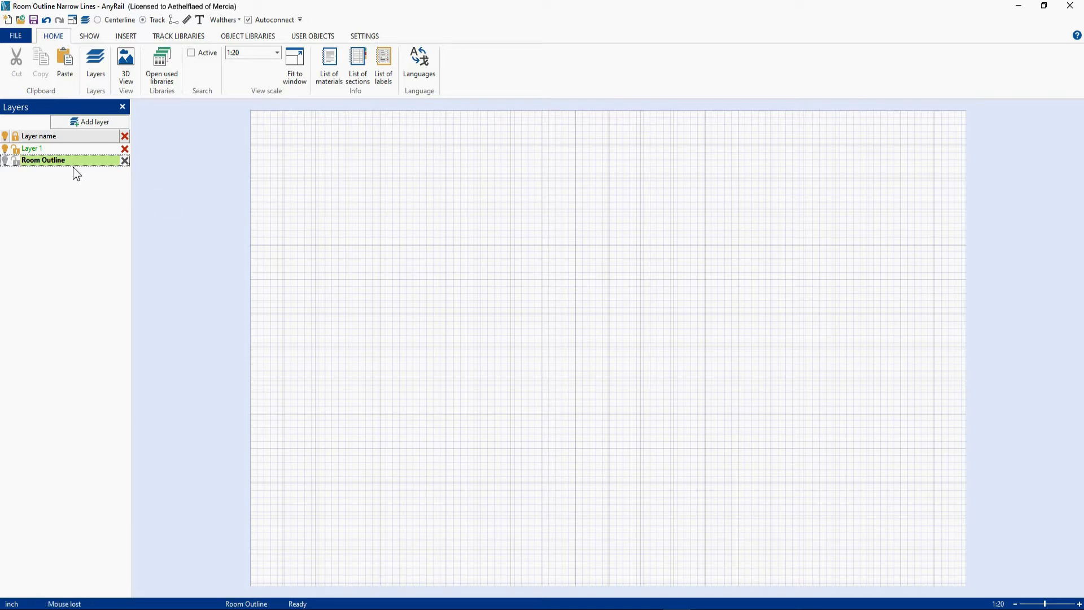
pyautogui.click(123, 107)
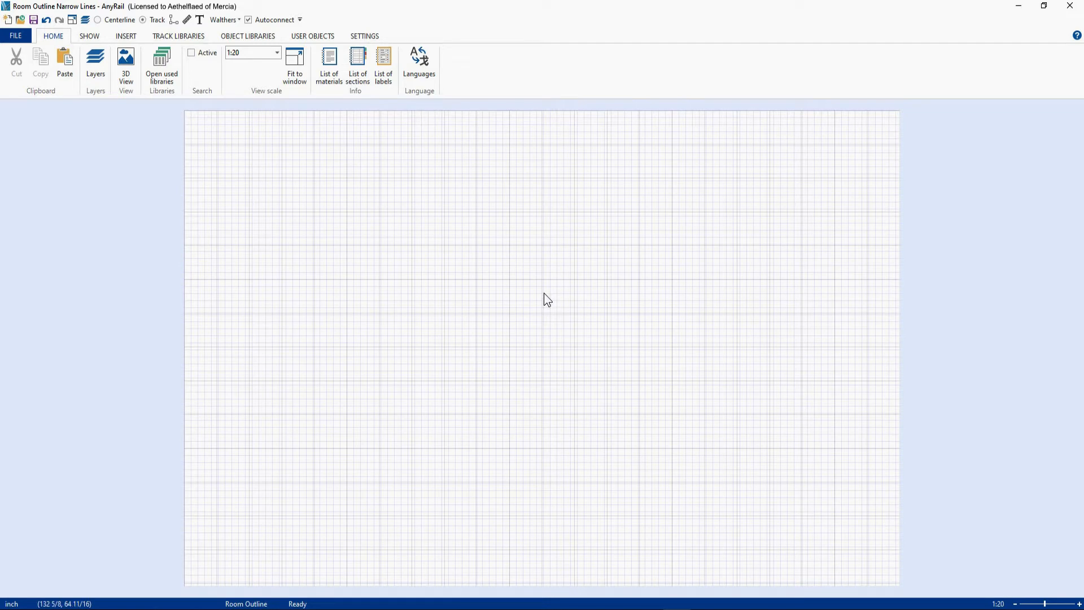
# - Draw a single horizontal line along the upper part of the plan from about (12, 12) to about (197, 12)
pyautogui.click(173, 20)
pyautogui.click(218, 144)
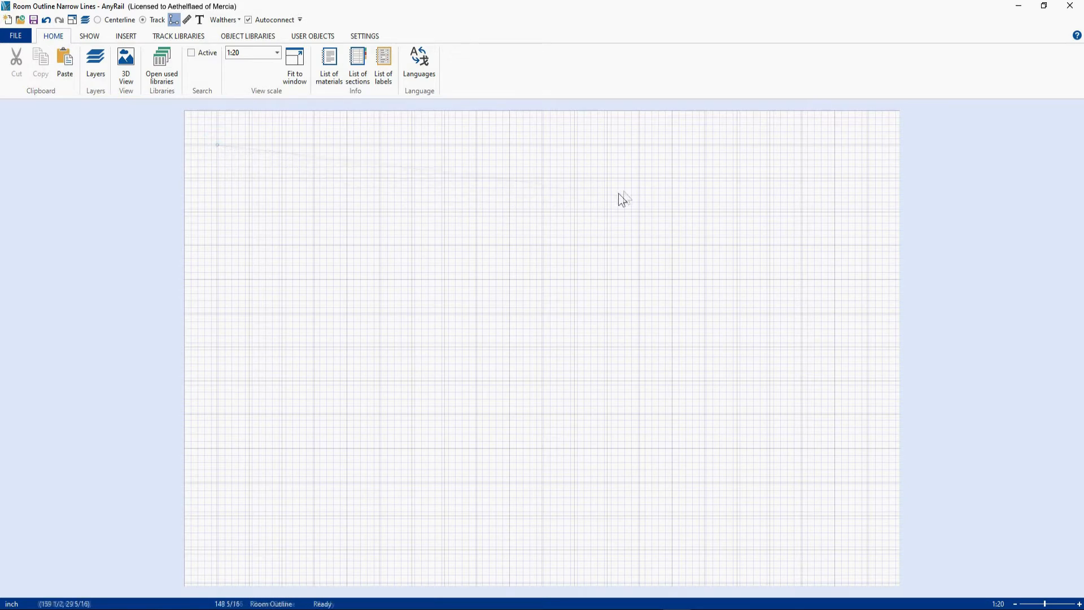
pyautogui.click(717, 144)
pyautogui.rightClick(723, 152)
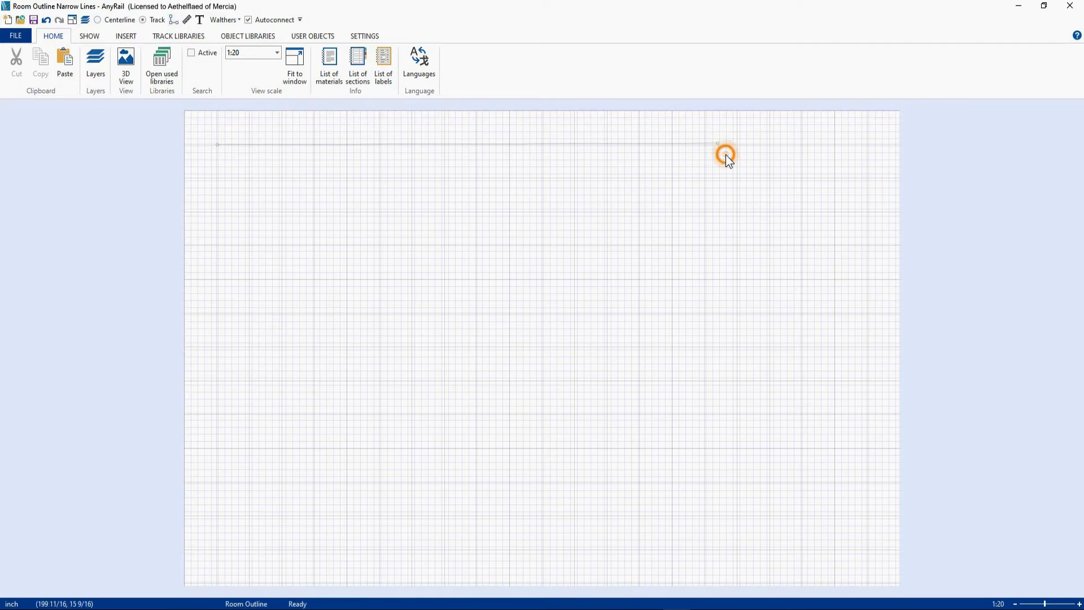
# - Position the horizontal line's left endpoint at x 12, y 12
pyautogui.click(217, 145)
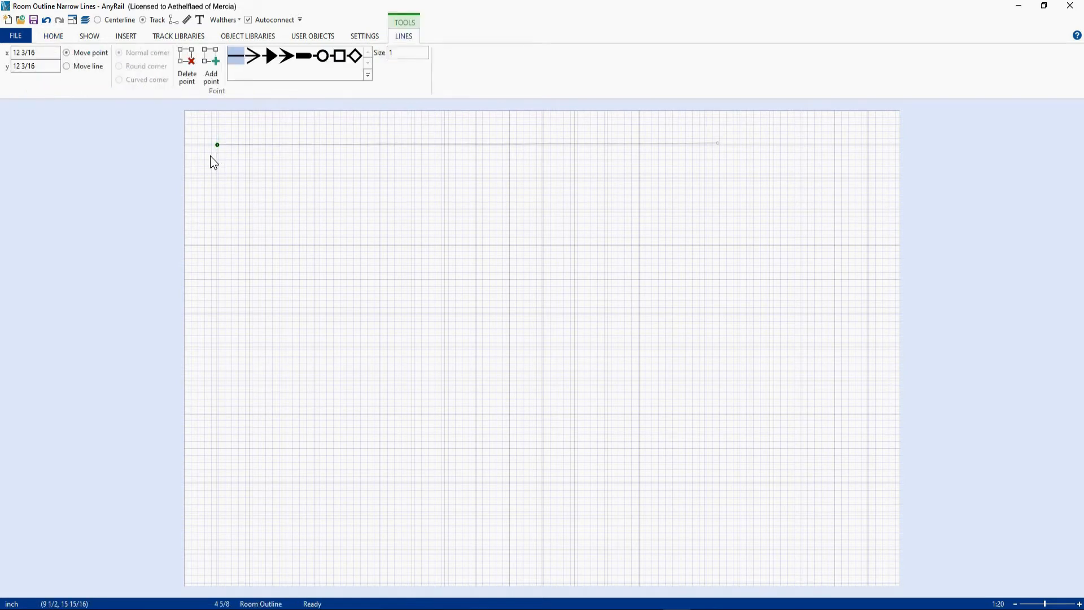
pyautogui.click(40, 53)
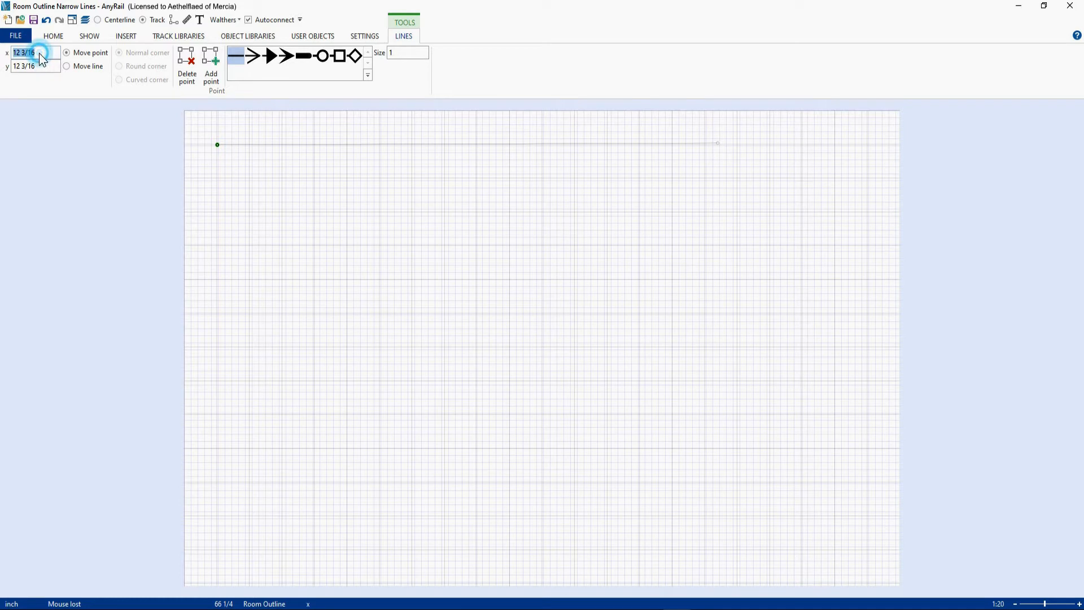
pyautogui.write('12')
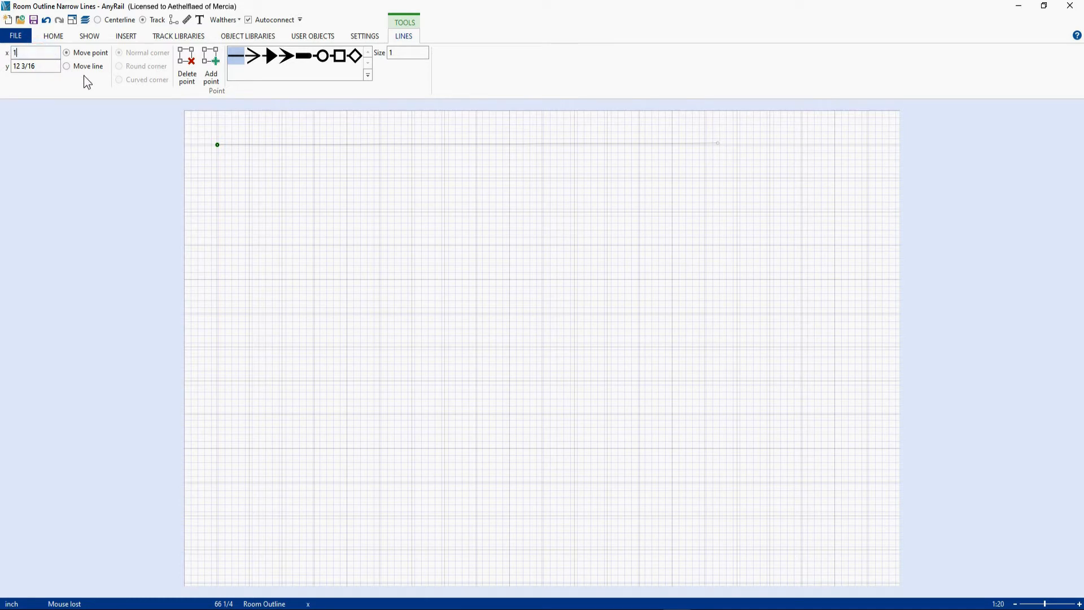
pyautogui.click(33, 69)
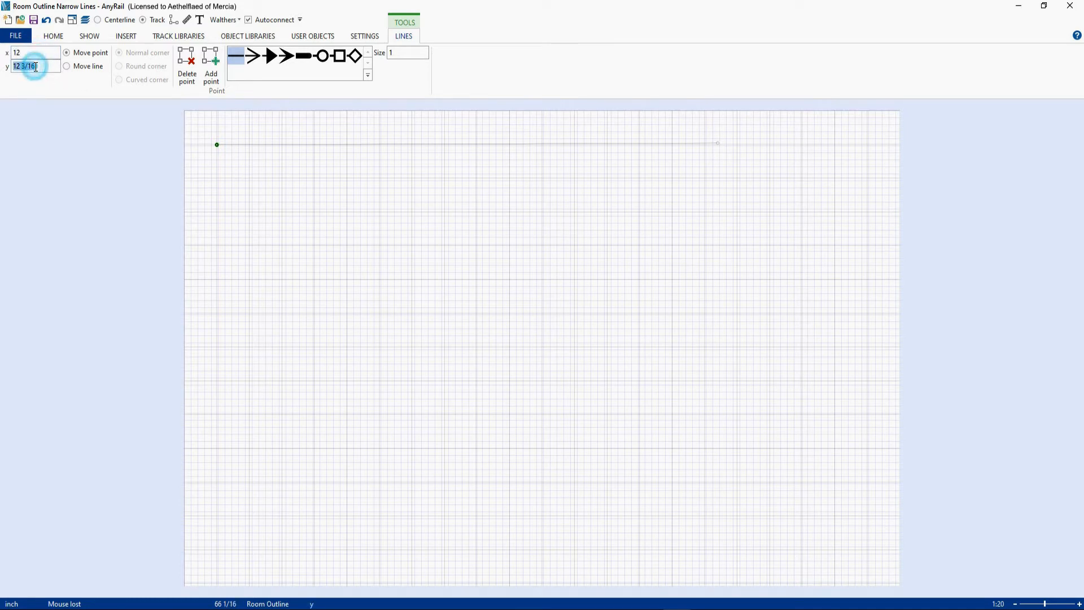
pyautogui.write('12')
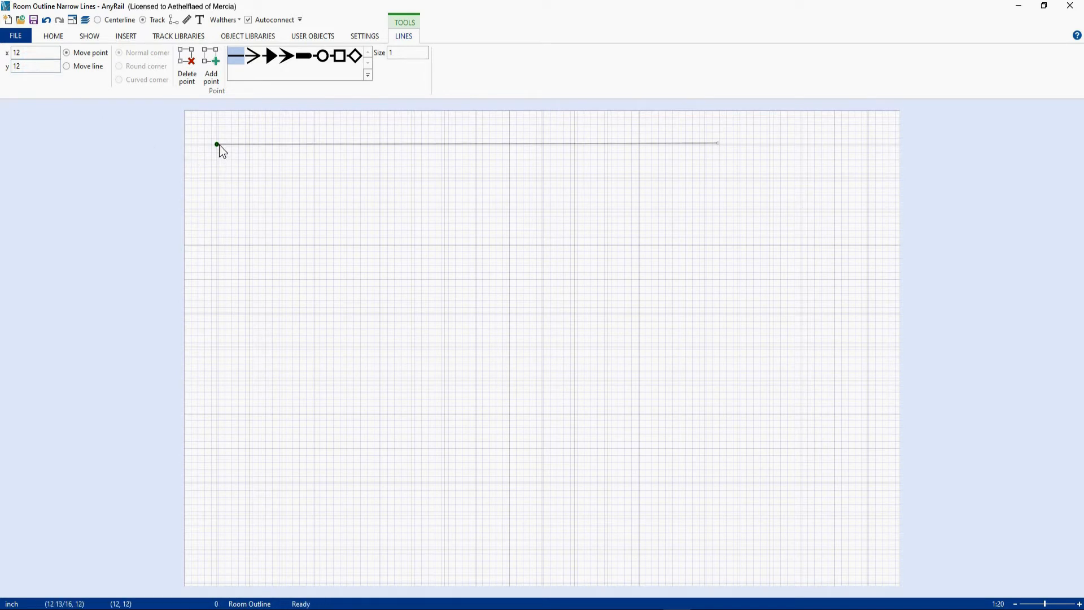
# - Position the horizontal line's right endpoint at x 202 3/16, y 12
pyautogui.click(718, 143)
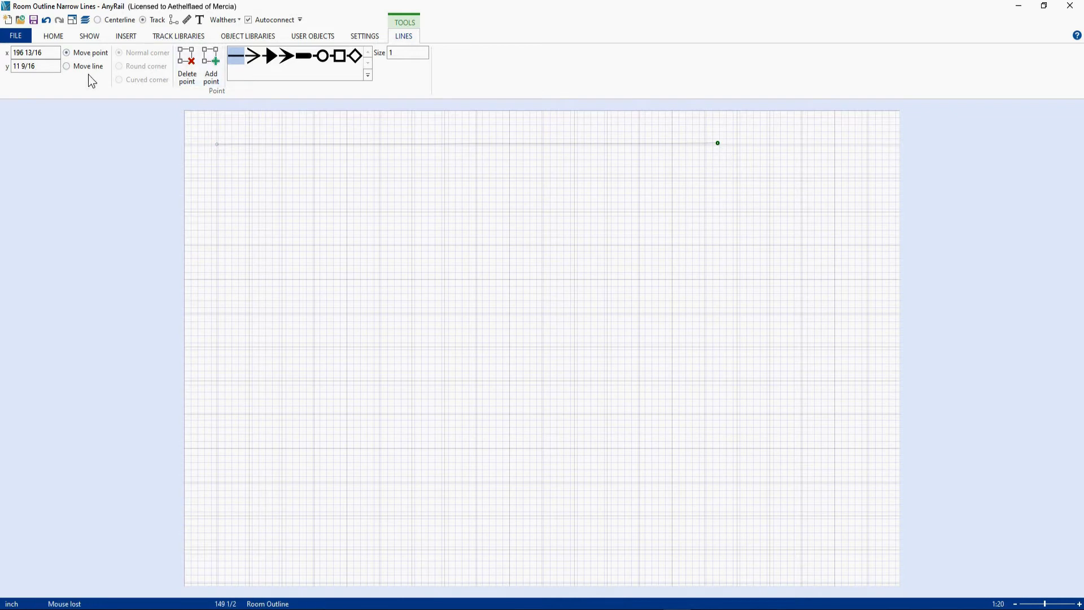
pyautogui.click(39, 66)
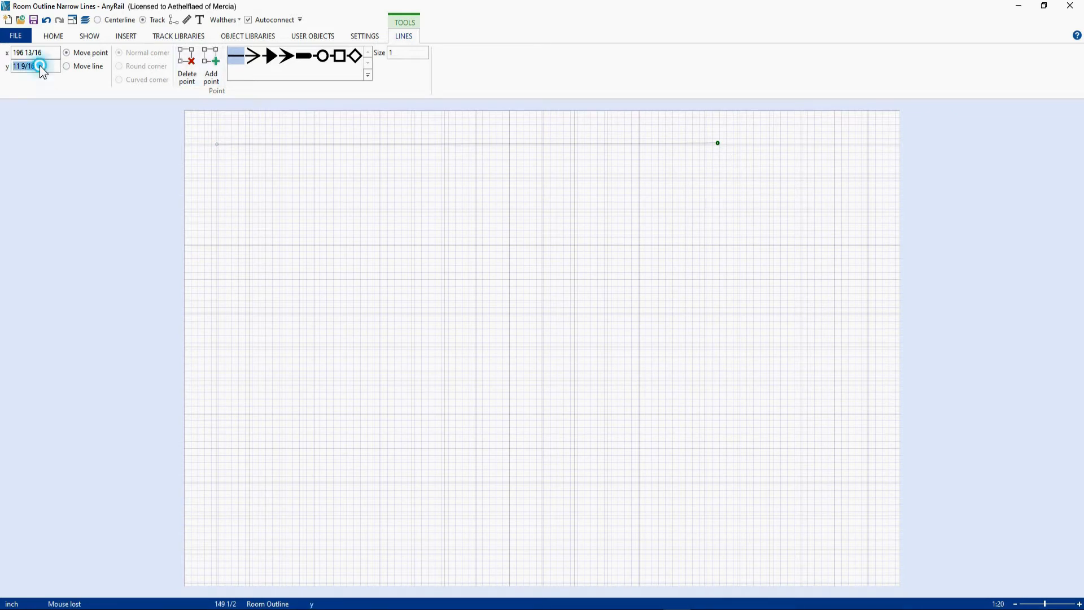
pyautogui.write('12')
pyautogui.click(49, 52)
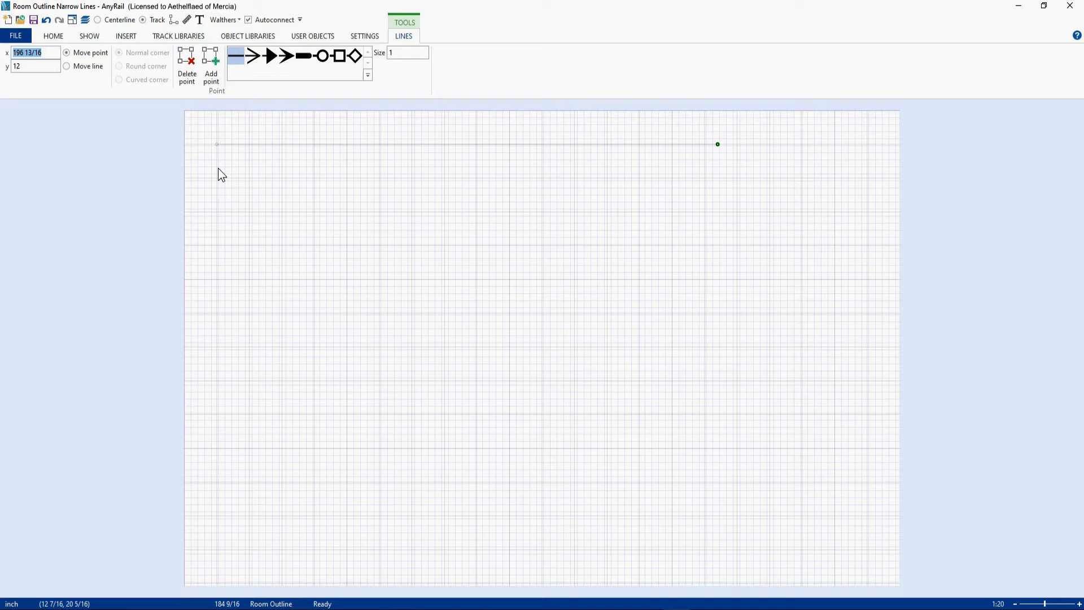
pyautogui.write('202 3')
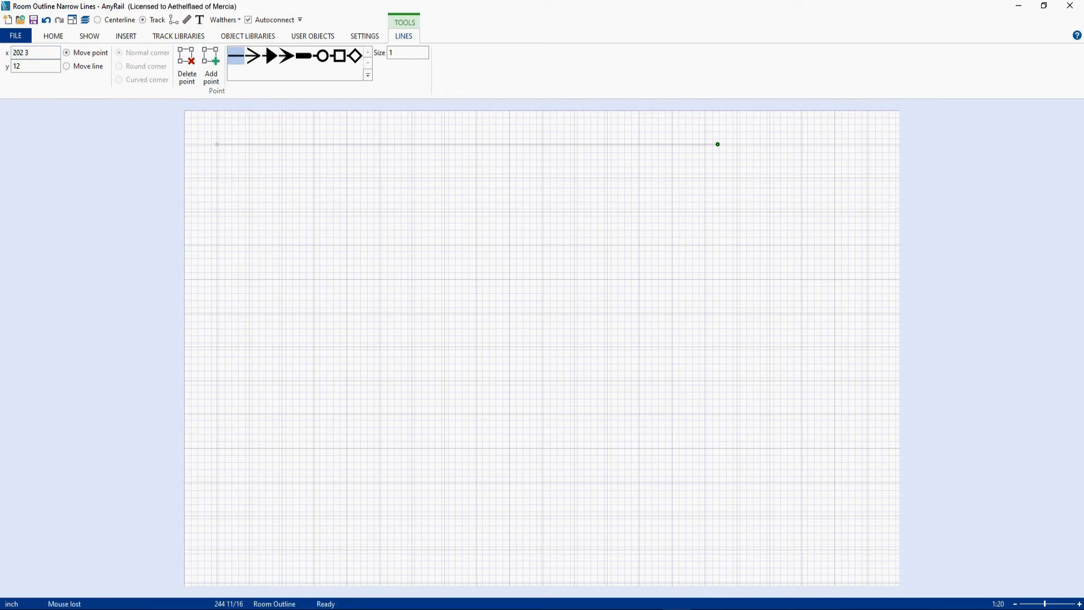
pyautogui.write('/16')
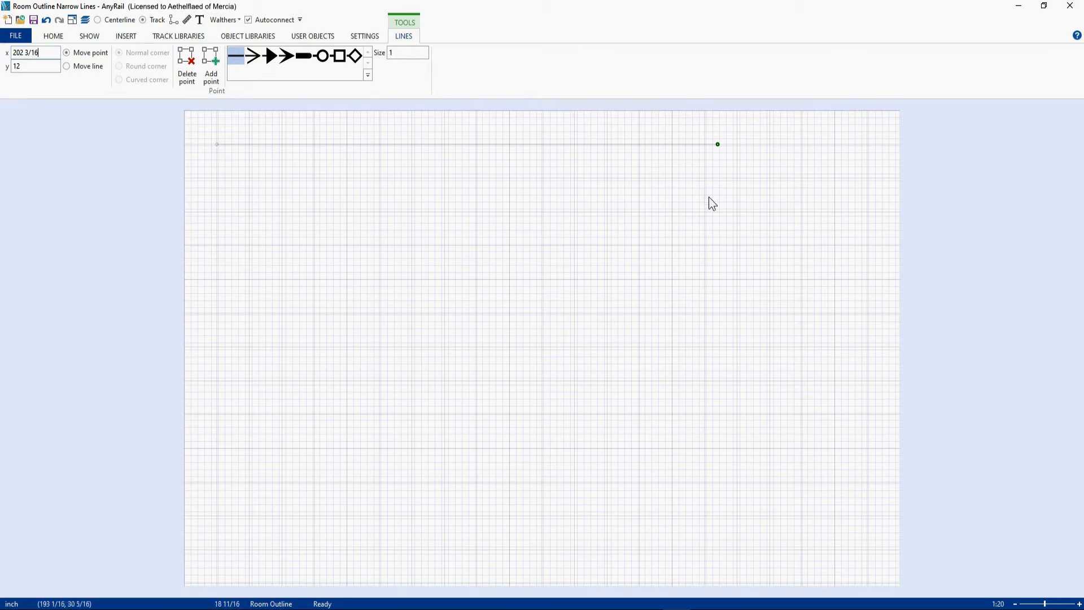
pyautogui.press('Return')
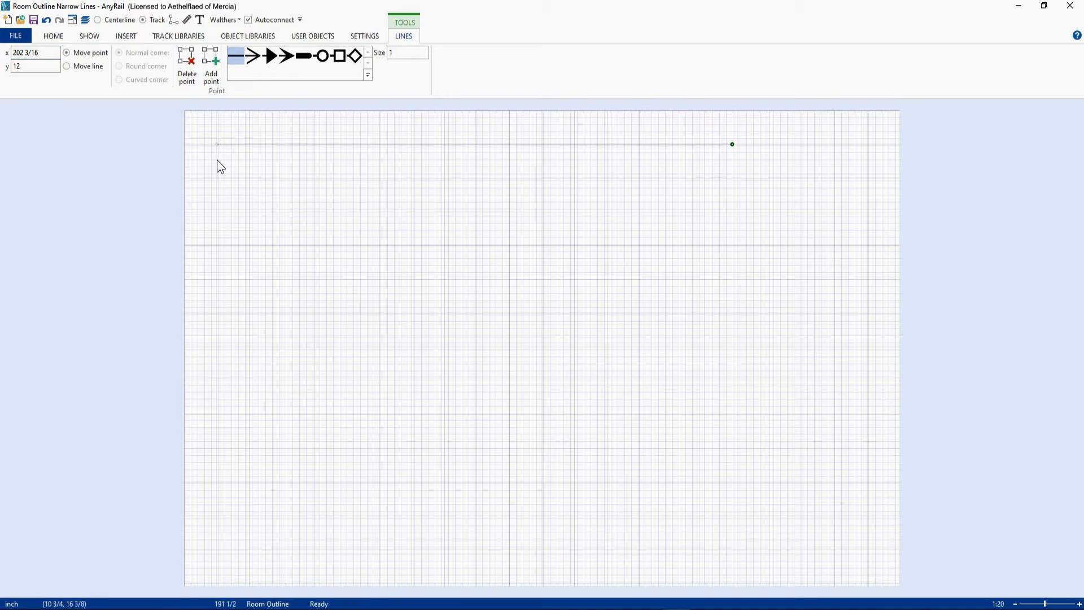
# - Draw a roughly vertical line for the left wall, starting at about (9, 12) and running down to the lower part of the plan
pyautogui.click(173, 21)
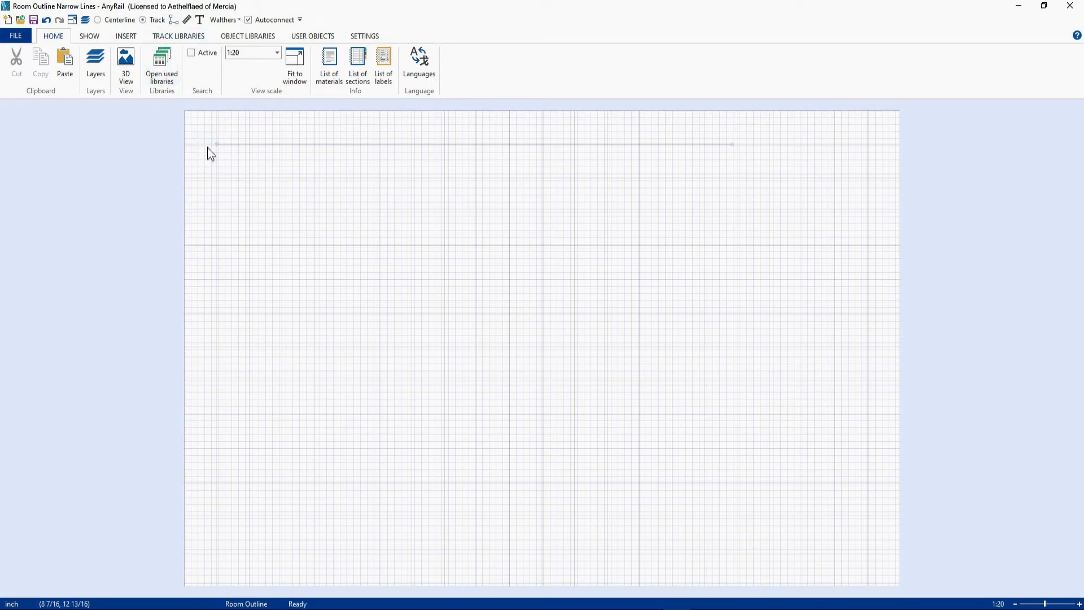
pyautogui.click(174, 21)
pyautogui.click(208, 144)
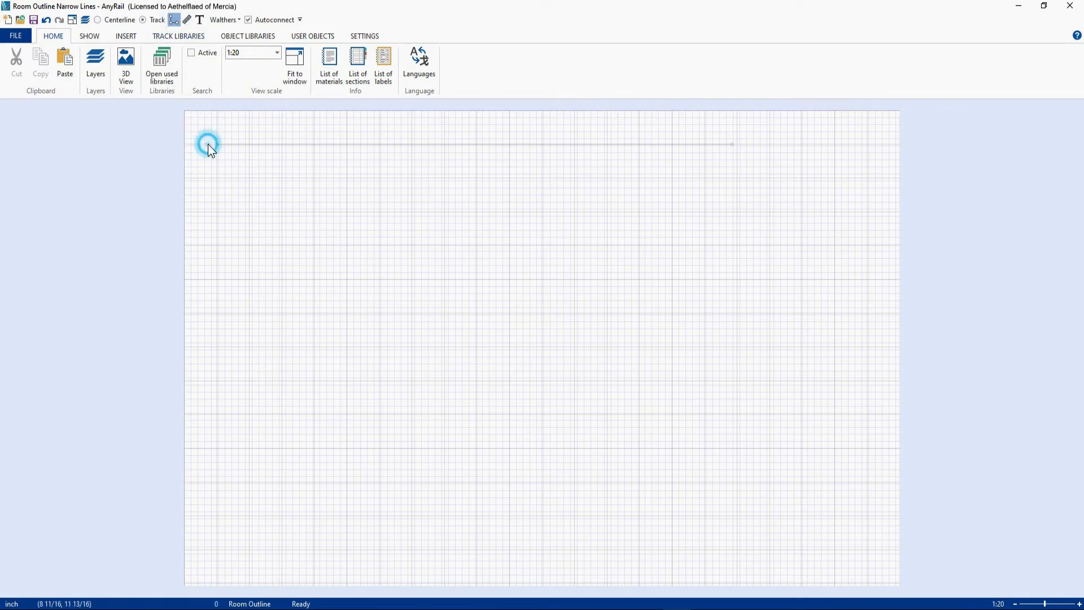
pyautogui.click(211, 497)
pyautogui.rightClick(212, 496)
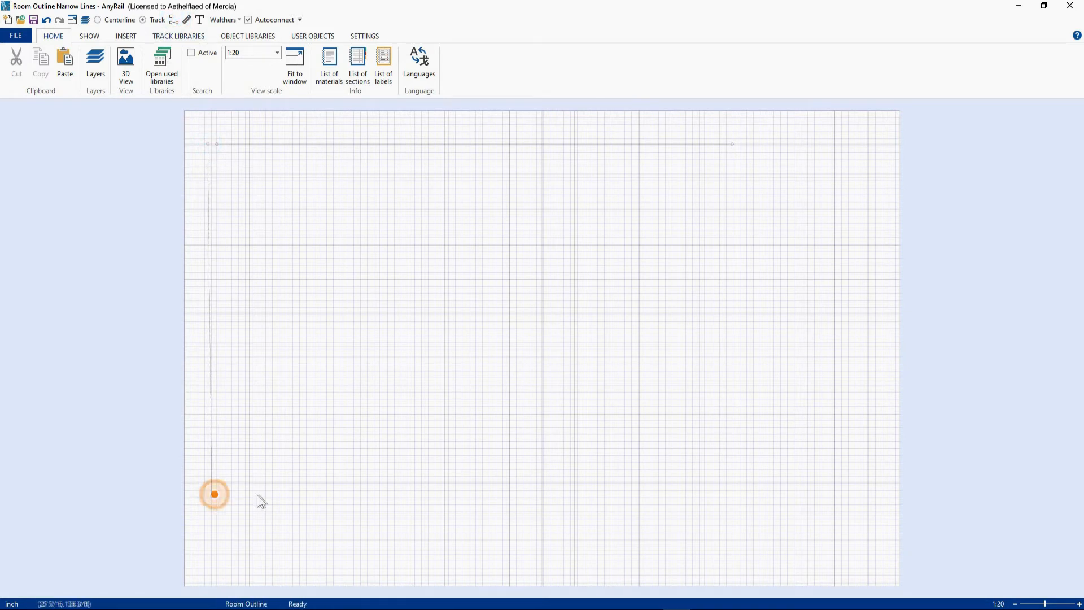
# - Position the left wall line's upper endpoint at x 12, y 12
pyautogui.click(208, 144)
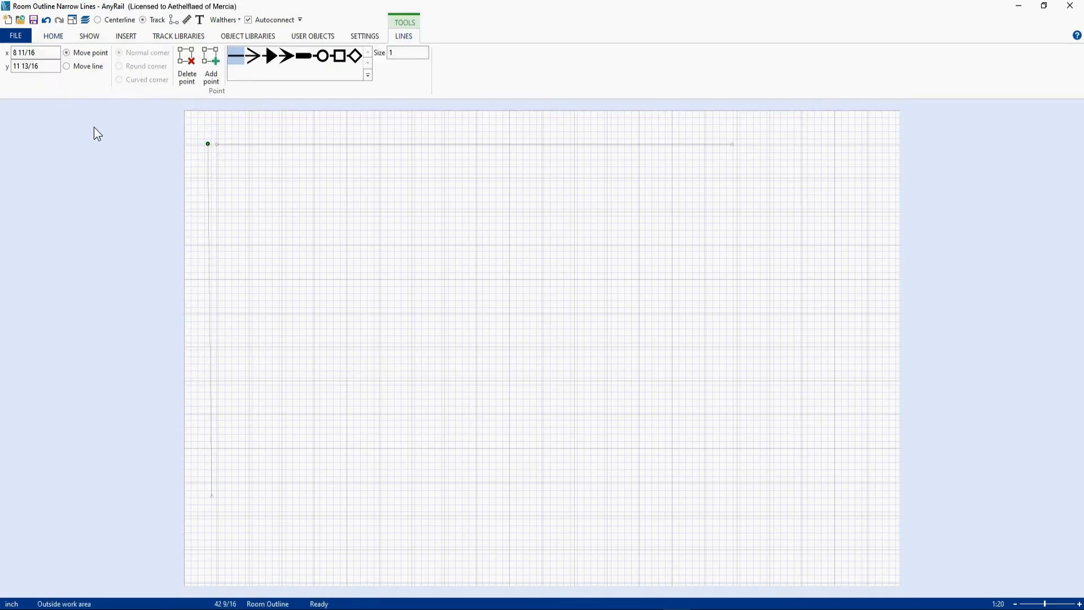
pyautogui.tripleClick(41, 52)
pyautogui.write('12')
pyautogui.tripleClick(43, 64)
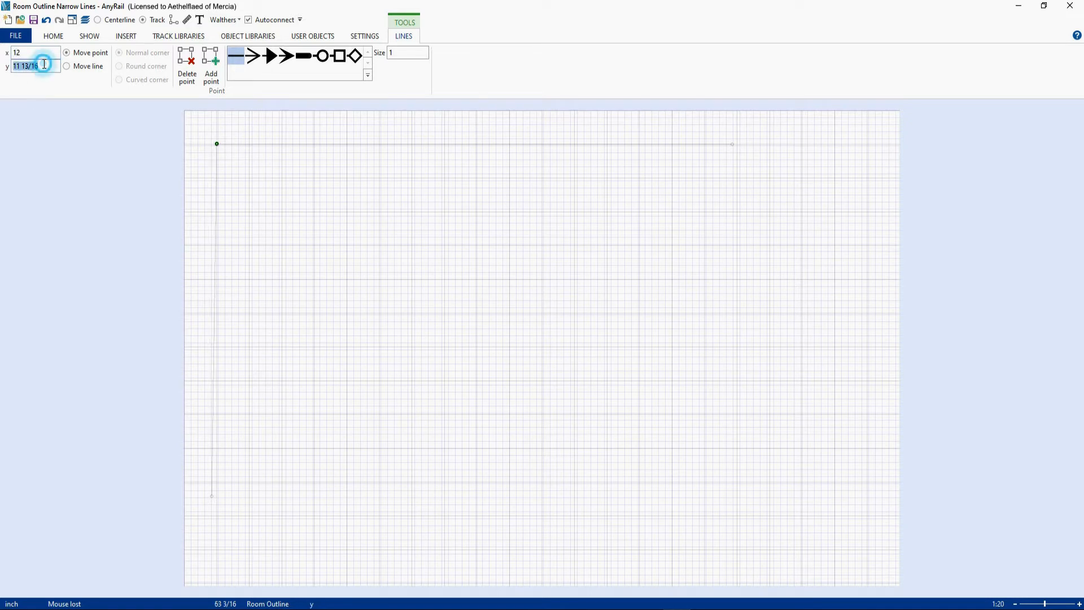
pyautogui.write('12')
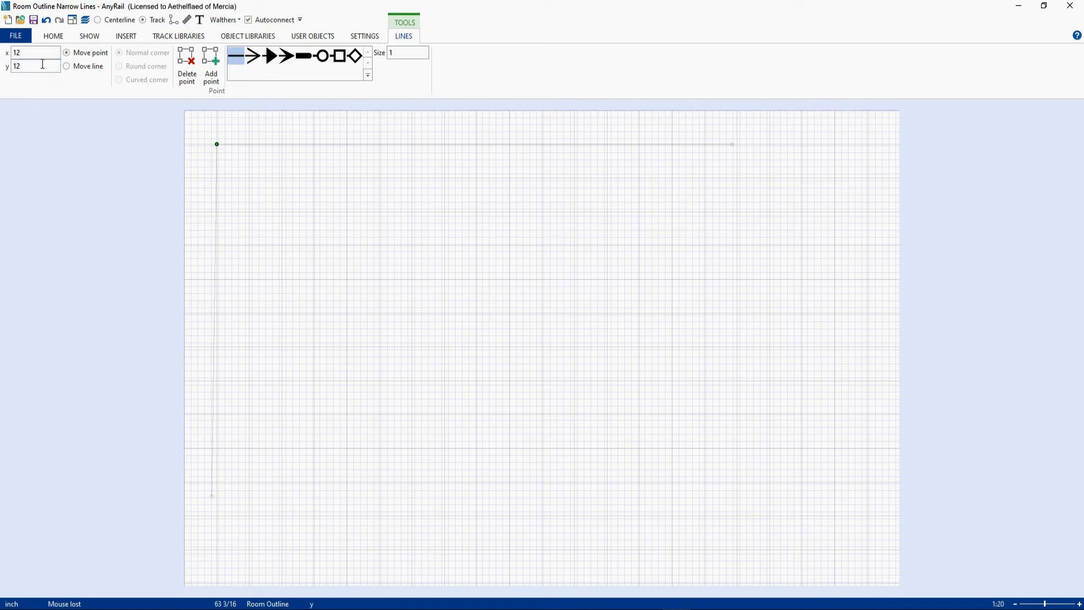
# - Position the left wall line's lower endpoint at x 12, y 133.5
pyautogui.click(211, 496)
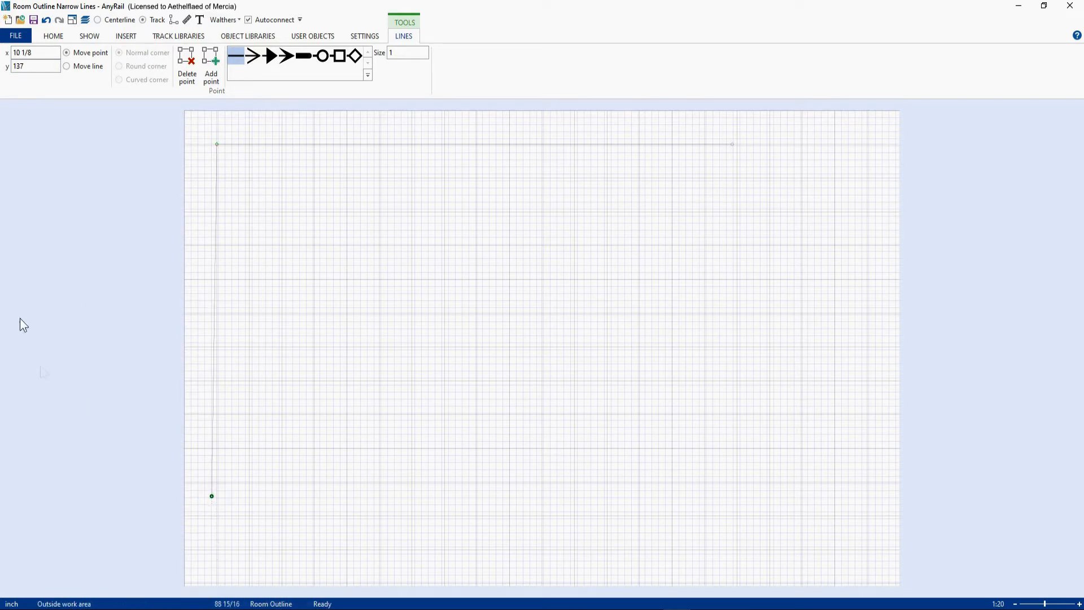
pyautogui.click(42, 54)
pyautogui.write('12')
pyautogui.click(30, 68)
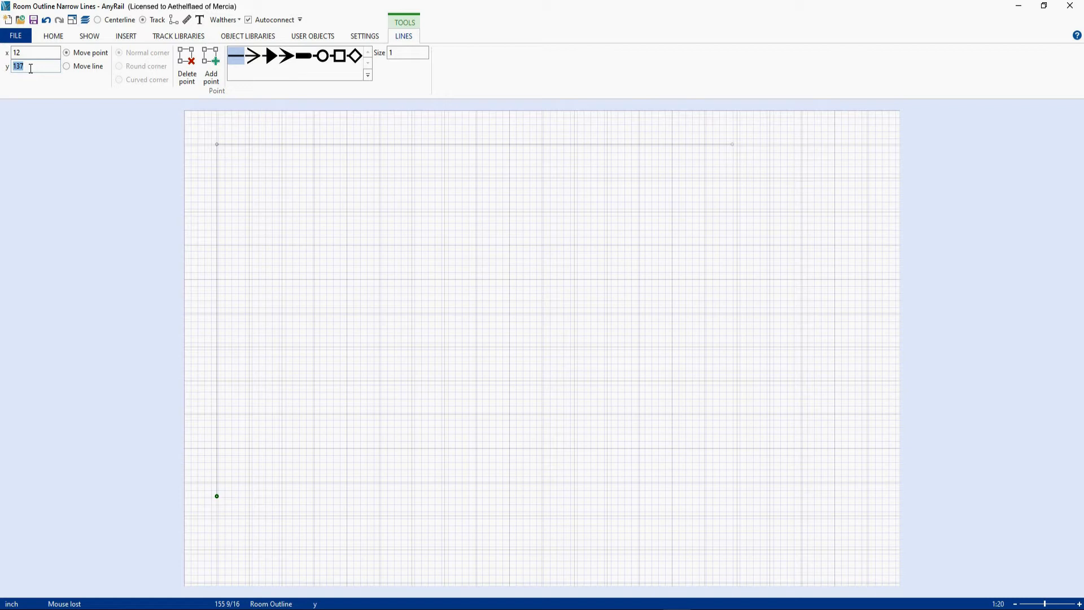
pyautogui.write('133')
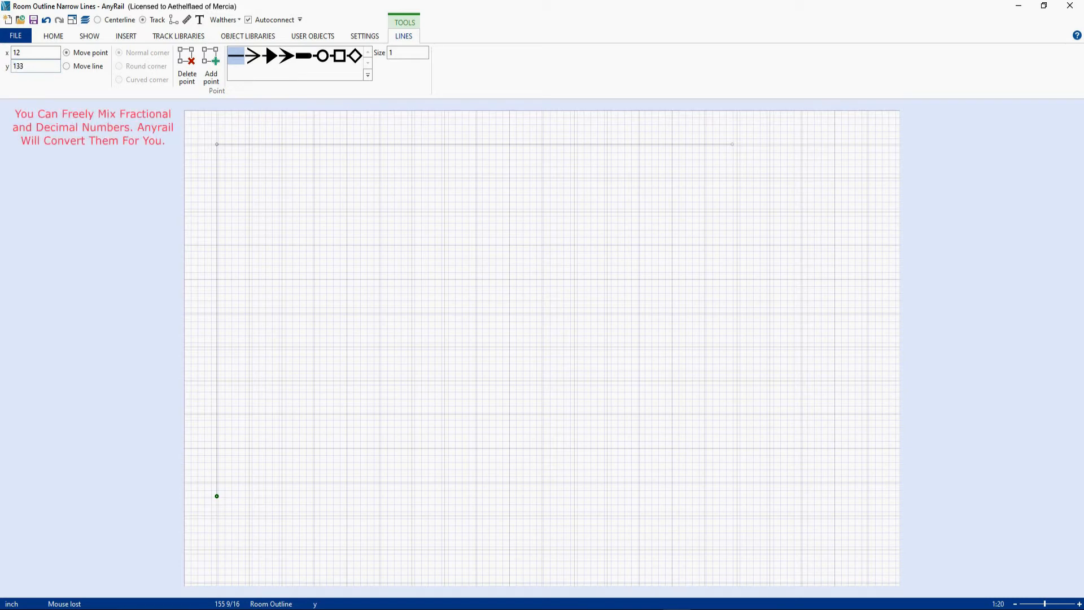
pyautogui.write('.5')
pyautogui.press('Return')
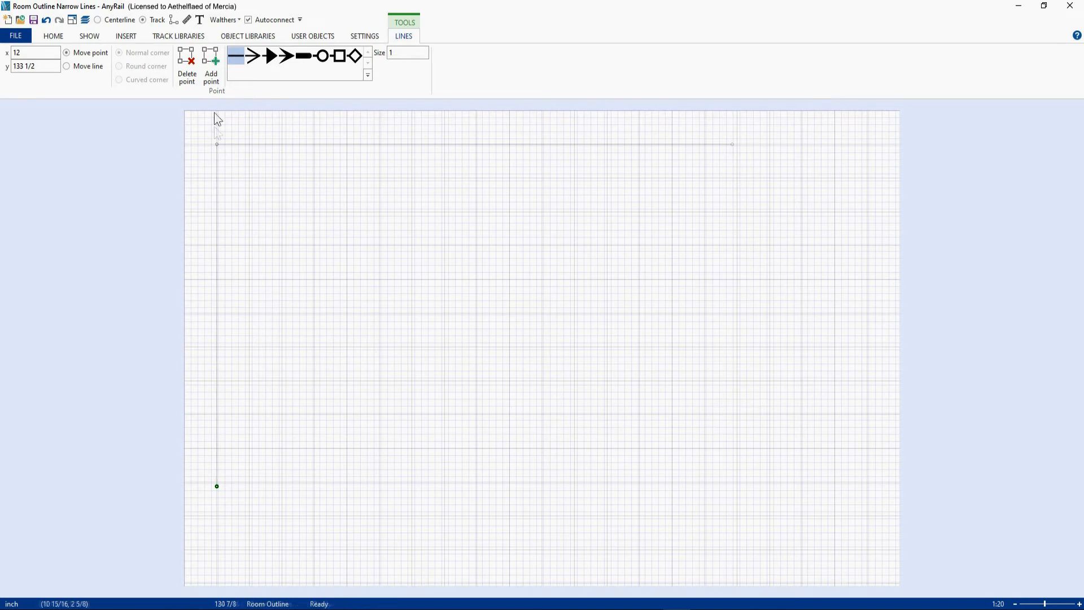
# - Draw a short vertical line for the right wall, from about (205 9/16, 12 3/16) down to about (205 5/16, 52 13/16)
pyautogui.click(173, 20)
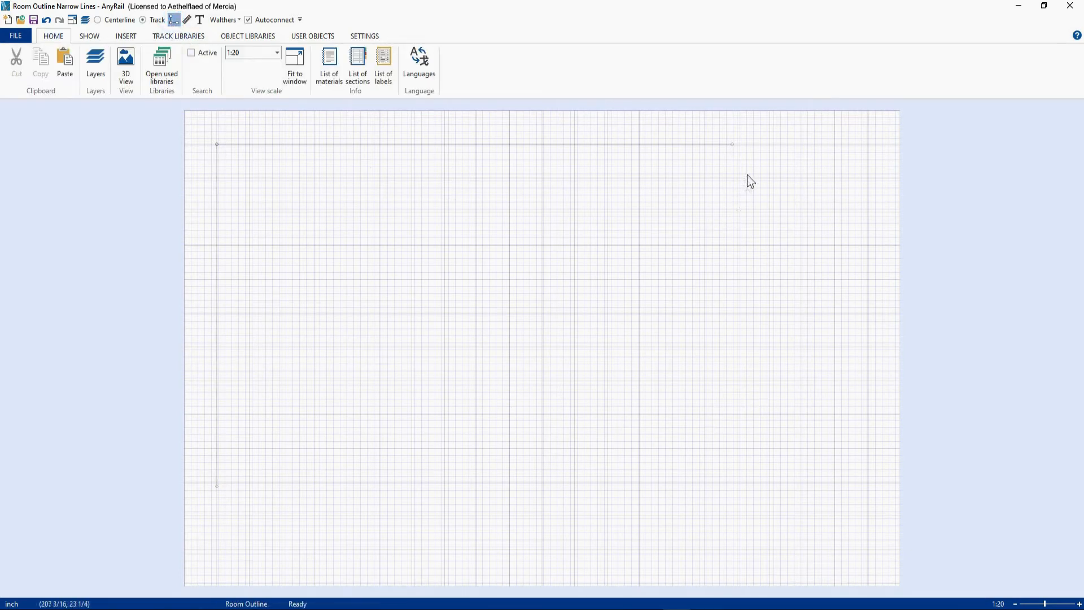
pyautogui.click(742, 145)
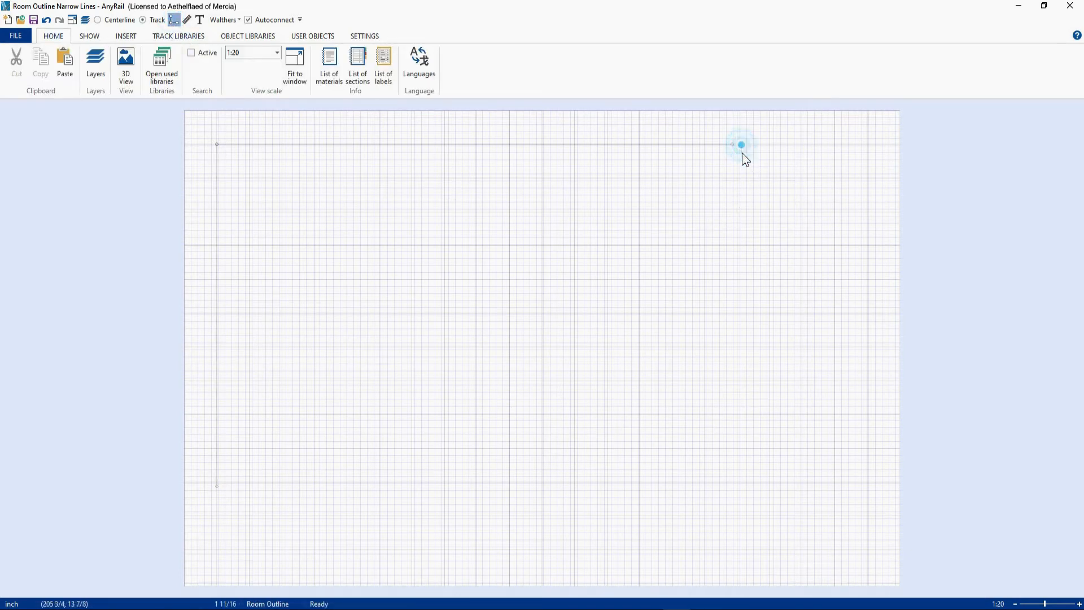
pyautogui.click(741, 259)
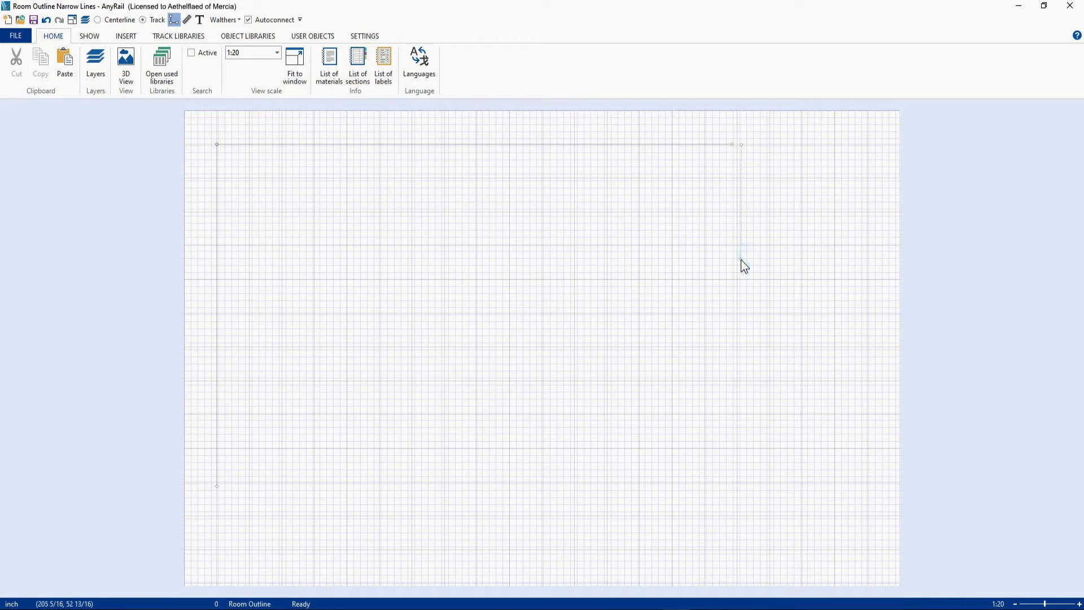
# - Position the short right wall line's upper endpoint at x 202 3/16, y 12, matching the end of the top wall line
pyautogui.click(742, 145)
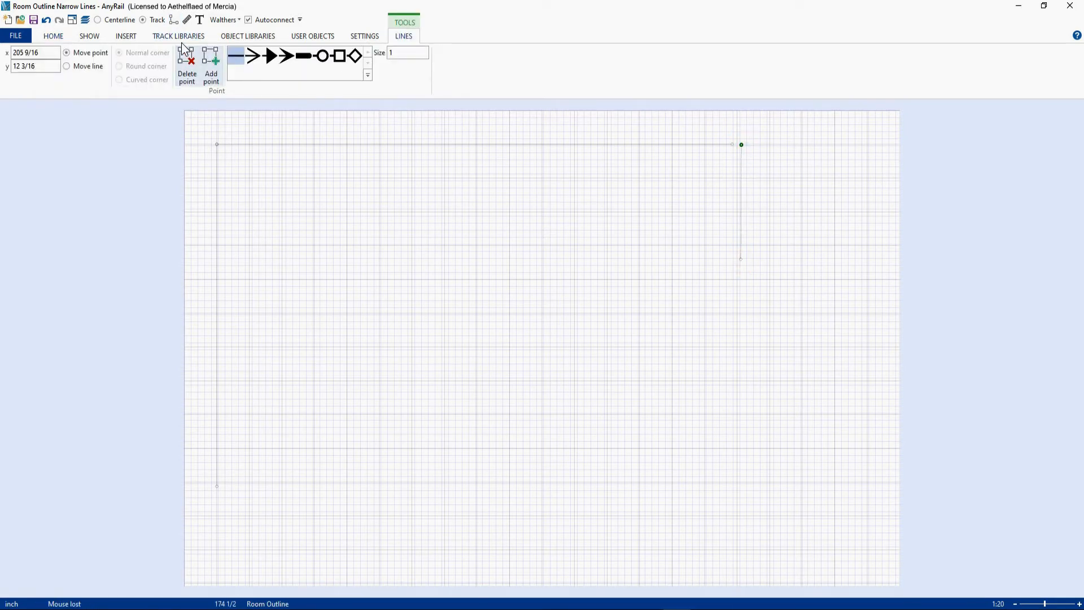
pyautogui.tripleClick(42, 67)
pyautogui.write('12')
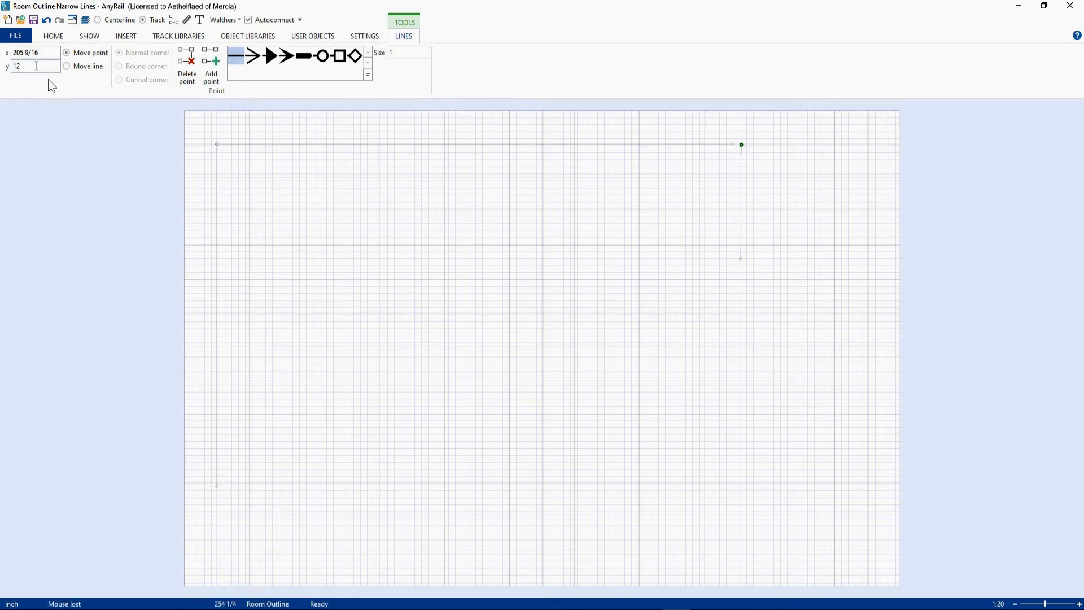
pyautogui.click(44, 52)
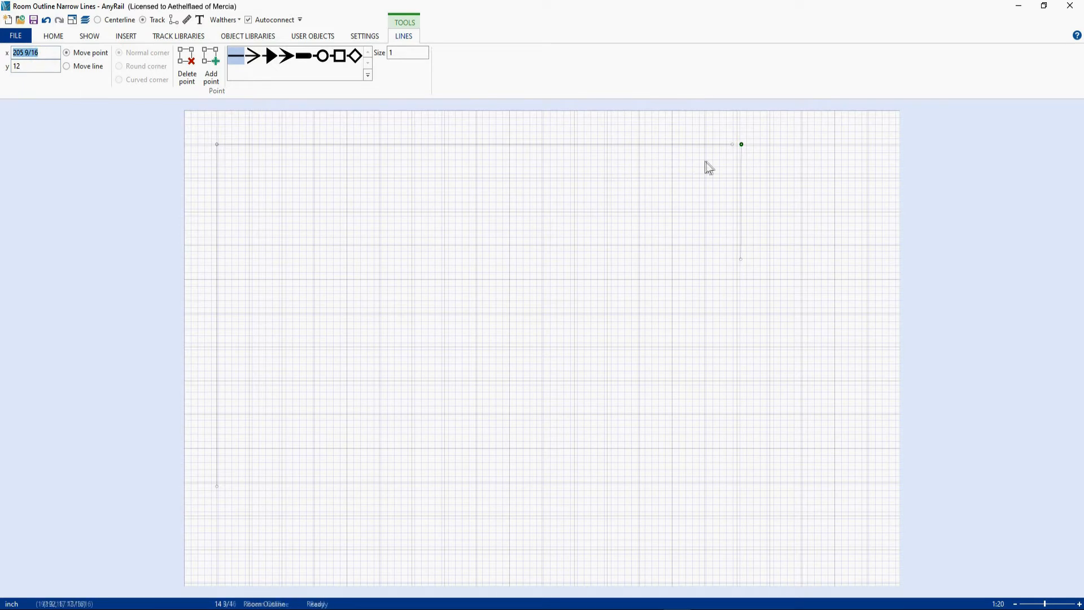
pyautogui.click(731, 144)
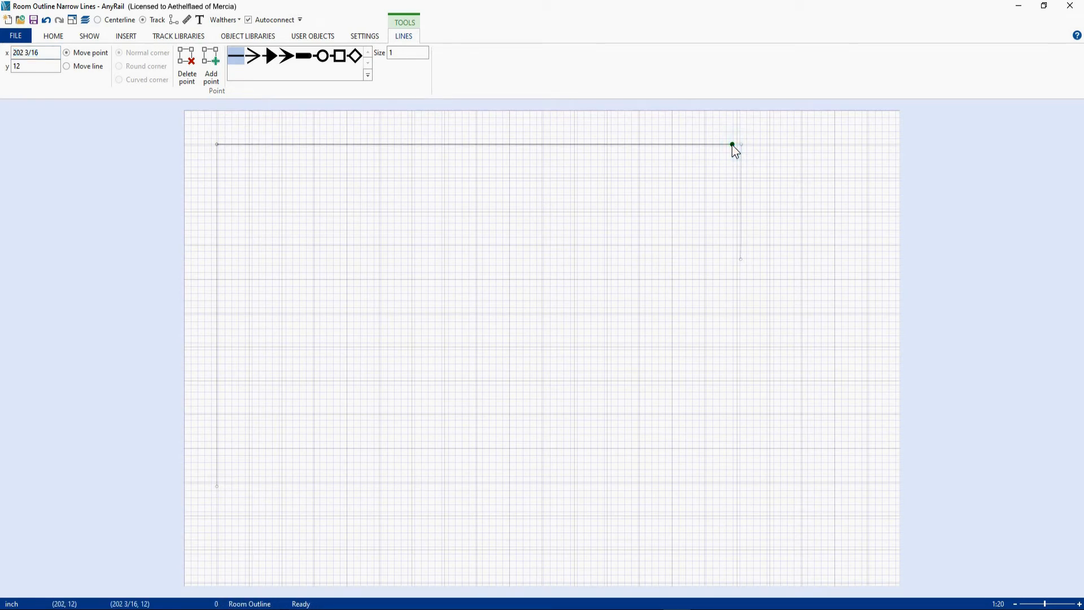
pyautogui.click(741, 144)
pyautogui.doubleClick(40, 53)
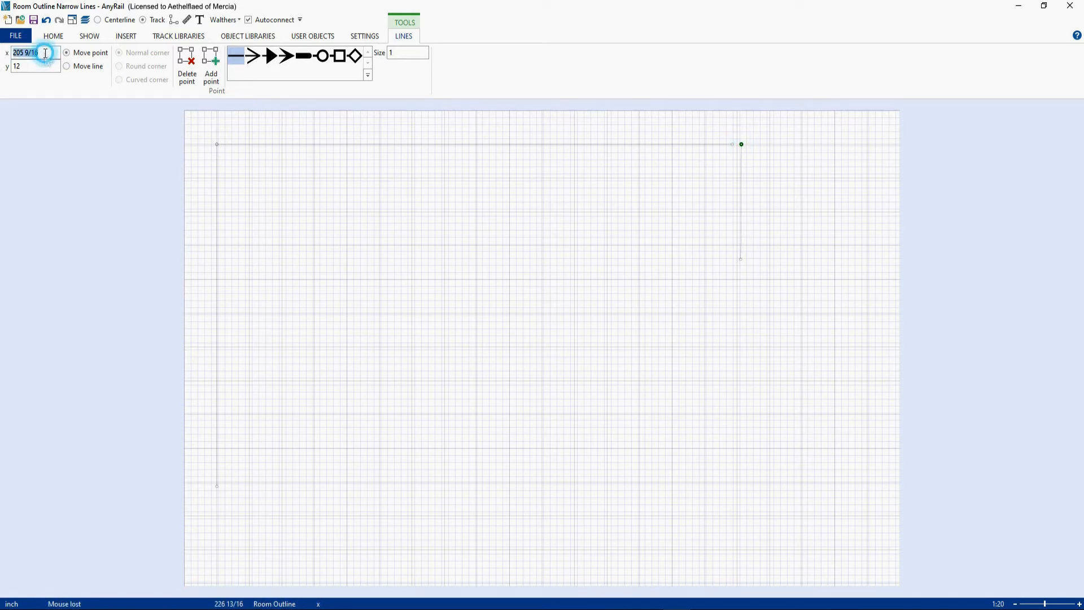
pyautogui.write('202 3/16')
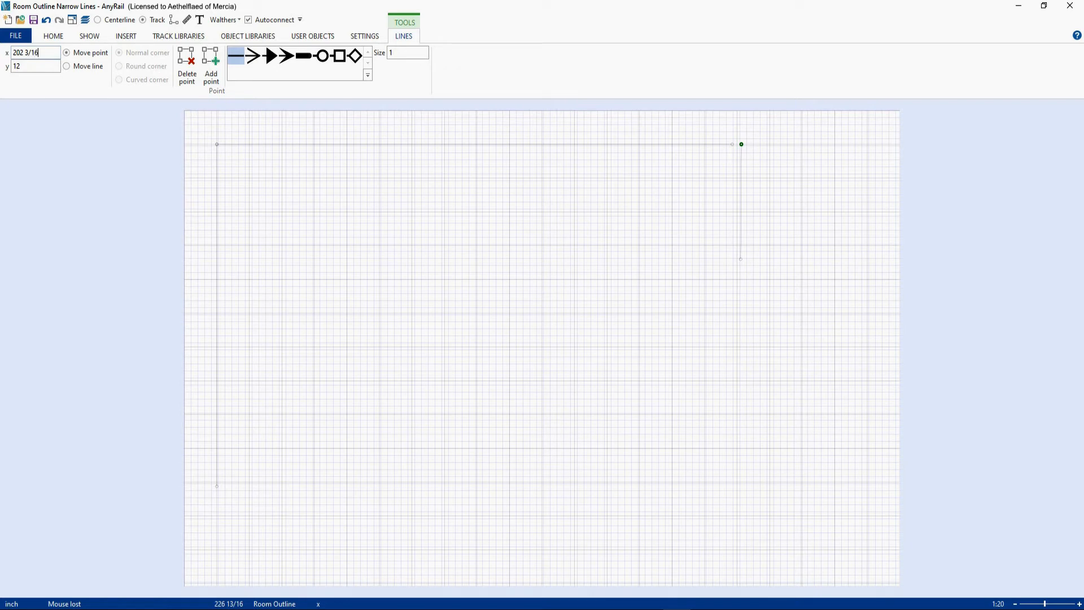
pyautogui.press('Return')
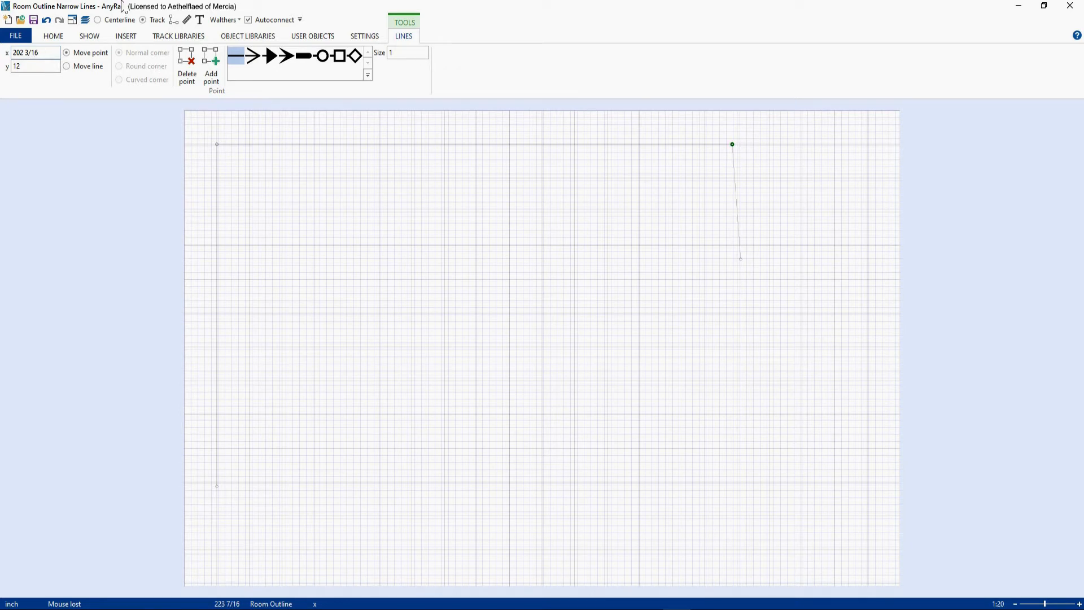
# - Position the short right wall line's lower endpoint at x 202 3/16, y 46 10/16
pyautogui.click(741, 259)
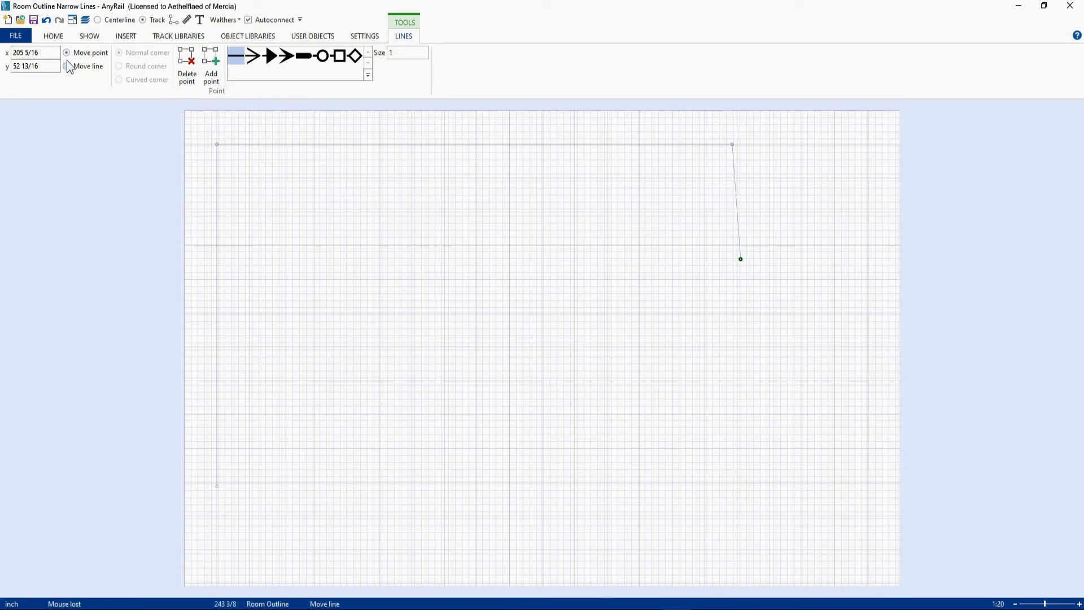
pyautogui.moveTo(13, 53); pyautogui.dragTo(42, 53)
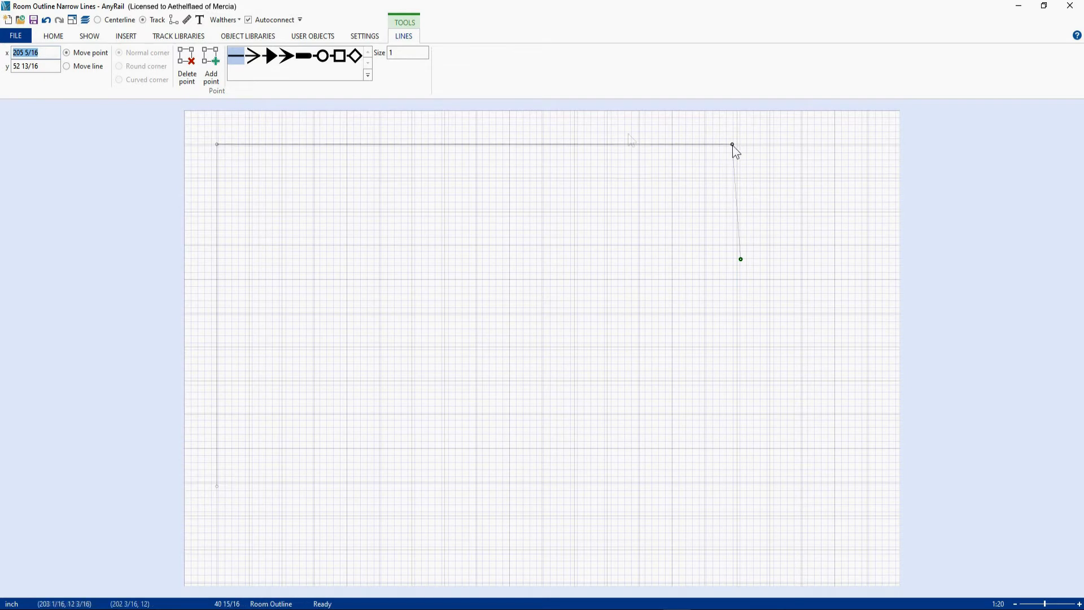
pyautogui.write('20')
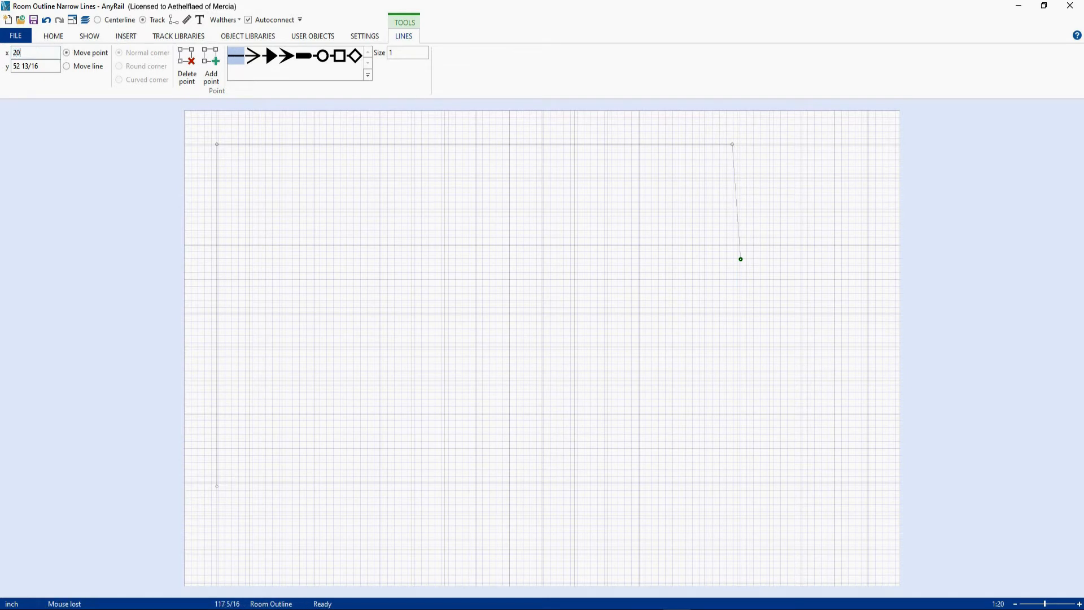
pyautogui.write('2 3/16')
pyautogui.click(42, 67)
pyautogui.write('46 10/16')
pyautogui.press('Return')
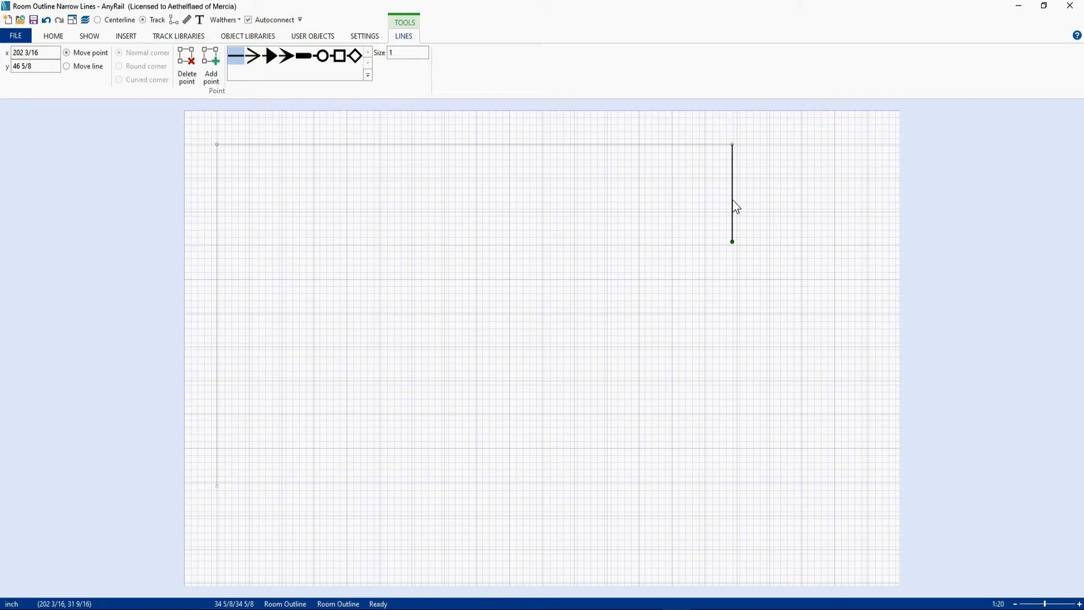
# - Draw a short horizontal line just below the right wall line's lower end, from about (202, 49 11/16) to about (230 9/16, 49 15/16)
pyautogui.click(493, 144)
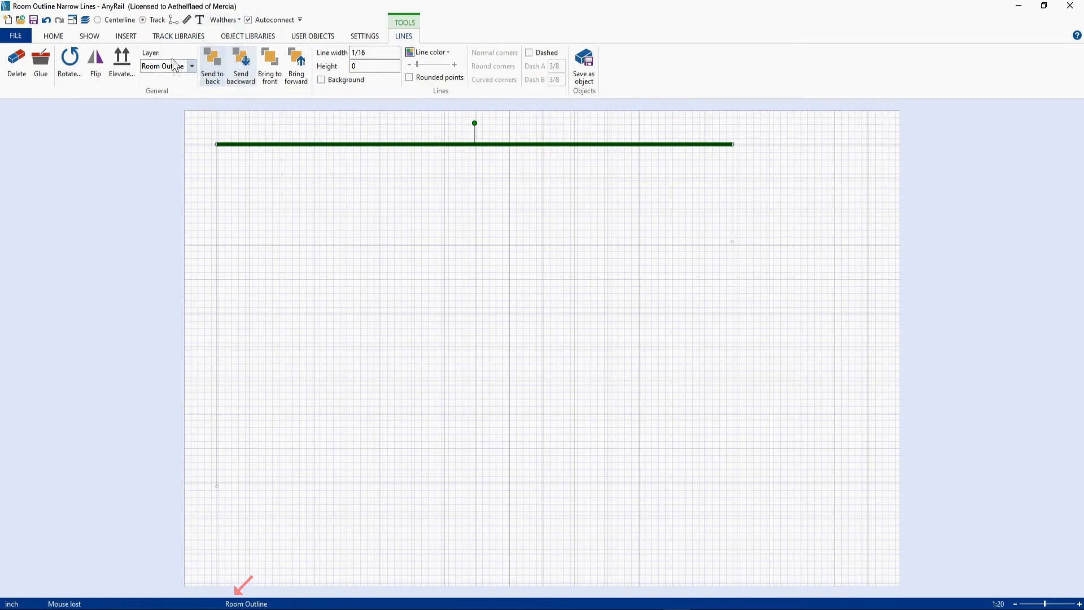
pyautogui.click(173, 20)
pyautogui.click(731, 250)
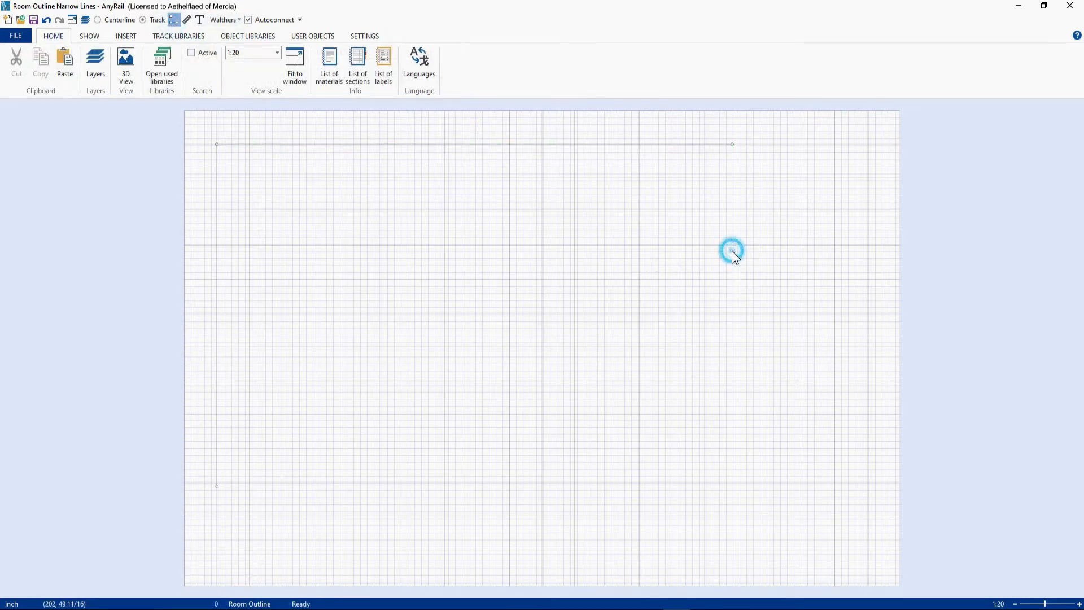
pyautogui.click(809, 252)
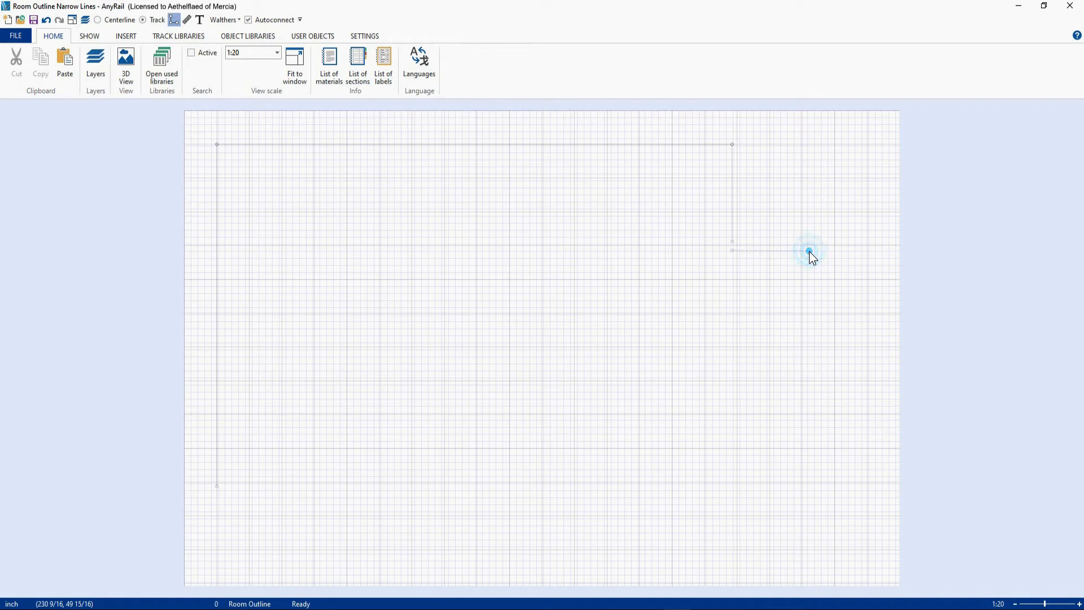
# - Position the short horizontal line's left endpoint at x 202 3/16, y 46 10/16
pyautogui.click(731, 250)
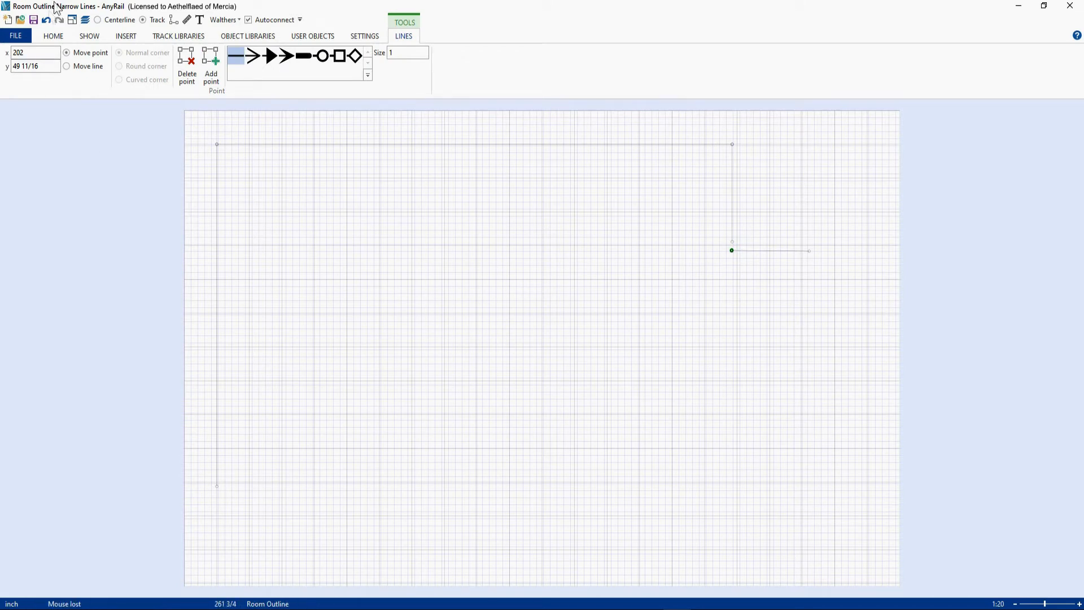
pyautogui.click(38, 53)
pyautogui.write('3/16')
pyautogui.click(42, 66)
pyautogui.write('46 10/16')
pyautogui.press('Return')
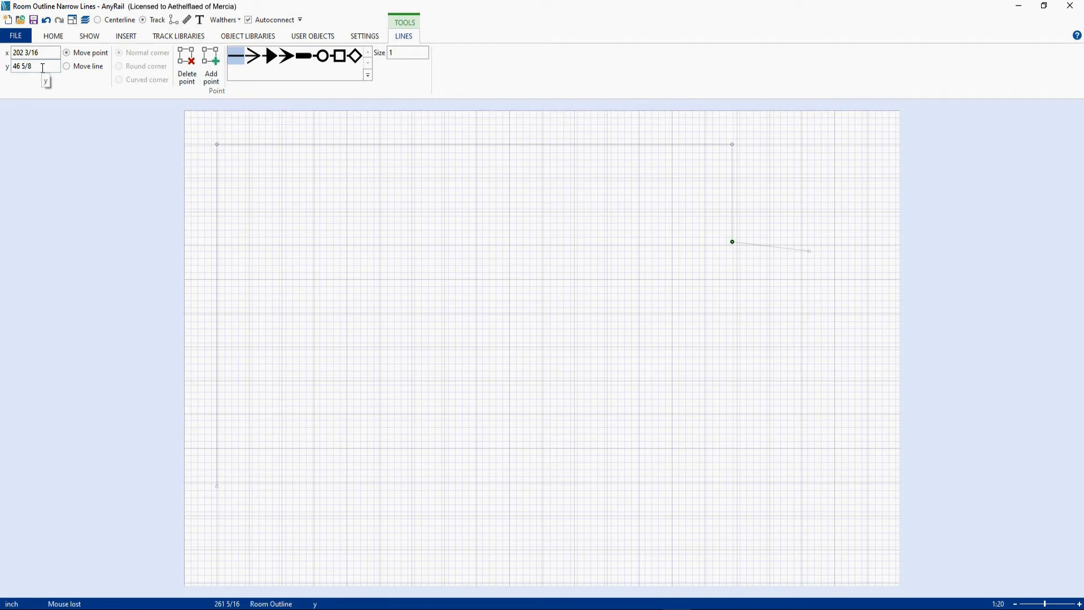
# - Position the short horizontal line's right endpoint at x 230 5/16, y 46 10/16
pyautogui.click(809, 251)
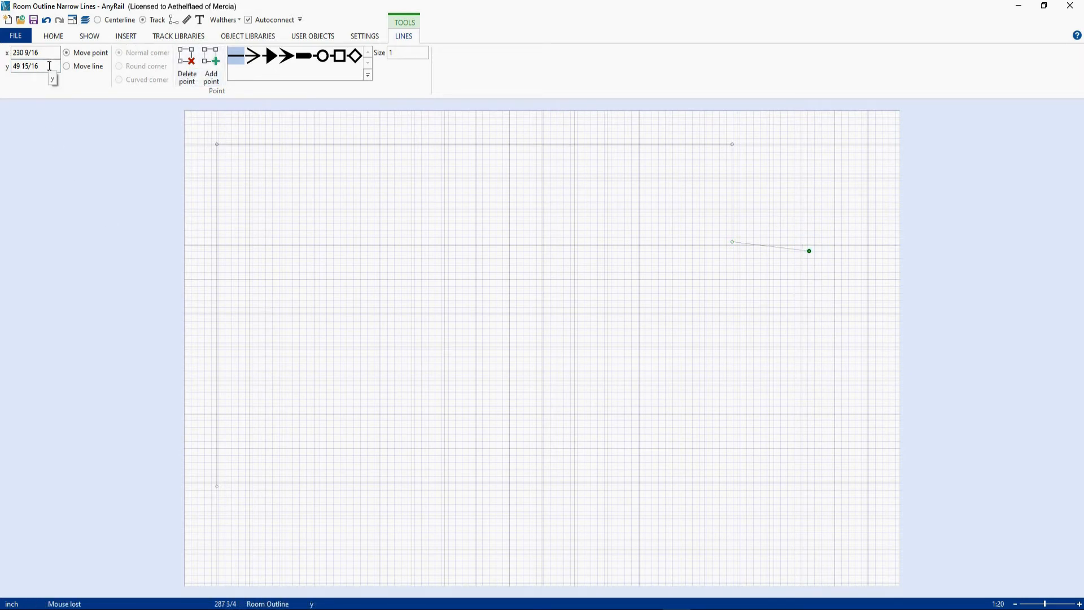
pyautogui.click(49, 66)
pyautogui.write('46 10/156')
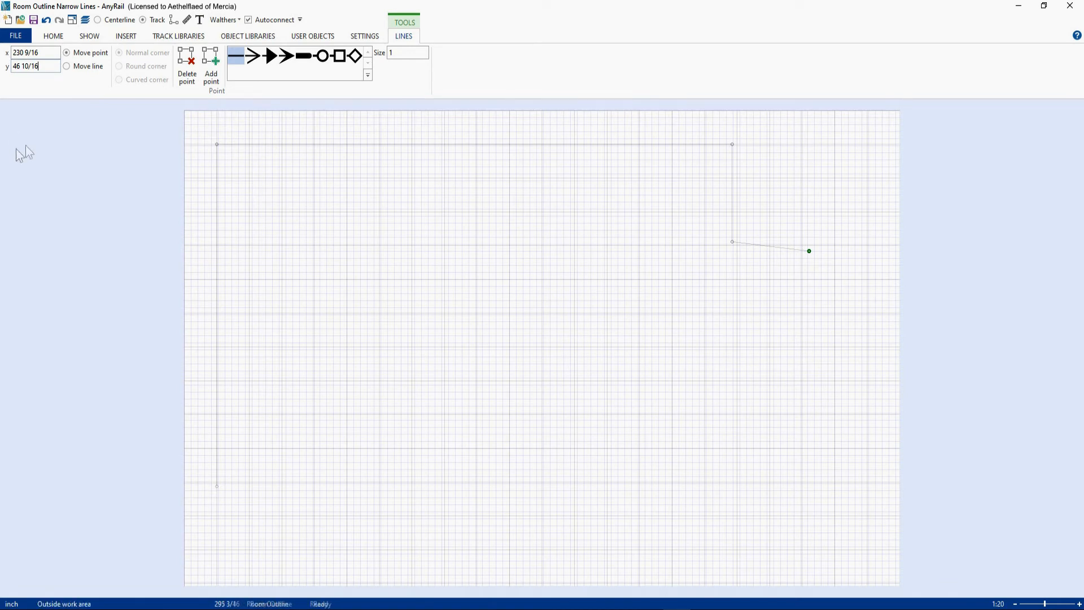
pyautogui.click(40, 52)
pyautogui.press('BackSpace')
pyautogui.press('BackSpace')
pyautogui.press('BackSpace')
pyautogui.press('BackSpace')
pyautogui.press('BackSpace')
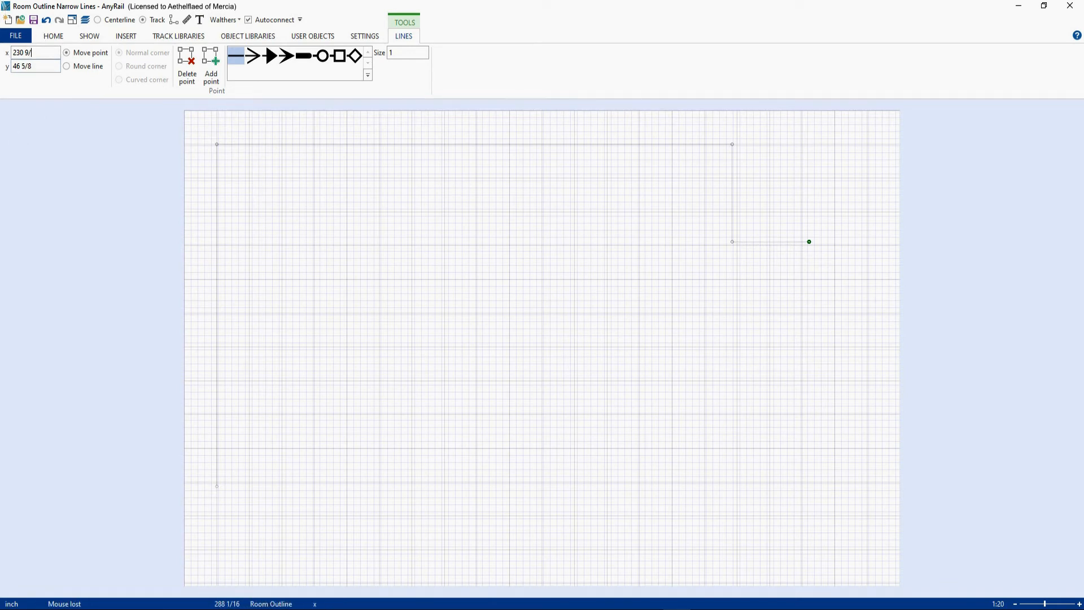
pyautogui.write('5/16')
# - Draw a vertical line down from the short horizontal line's right end and position its upper endpoint at x 230 5/16, y 46 5/8
pyautogui.click(222, 56)
pyautogui.click(815, 385)
pyautogui.click(816, 242)
pyautogui.click(35, 53)
pyautogui.write('230 5/16')
pyautogui.click(42, 66)
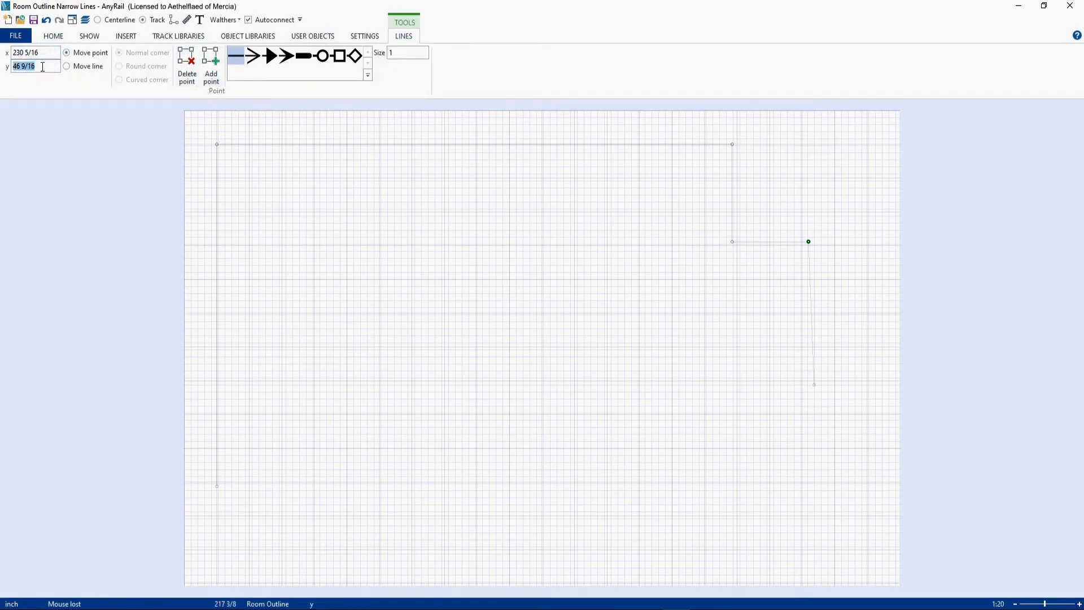
# - Position the outer right vertical line's lower endpoint at x 230 5/16, y 98 11/16
pyautogui.click(815, 385)
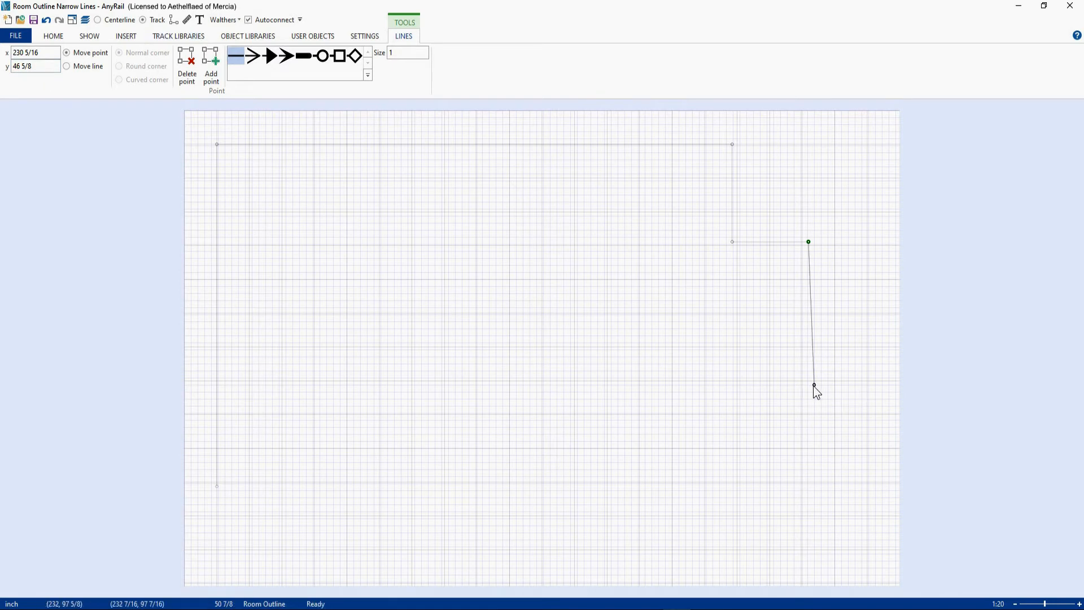
pyautogui.click(35, 53)
pyautogui.write('230 5/16')
pyautogui.click(45, 67)
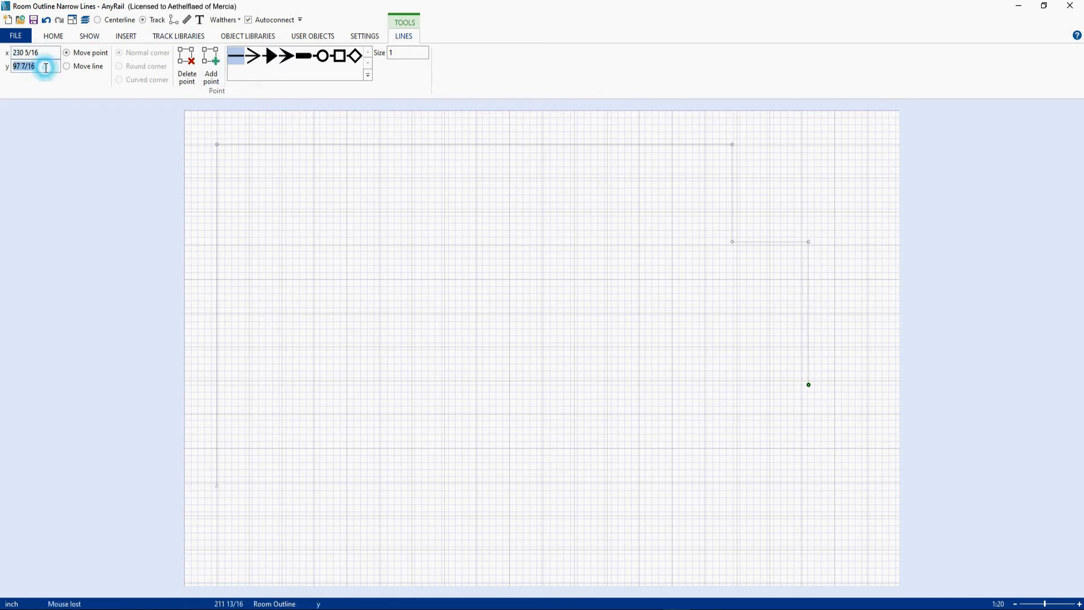
pyautogui.write('98 11/16')
pyautogui.press('Return')
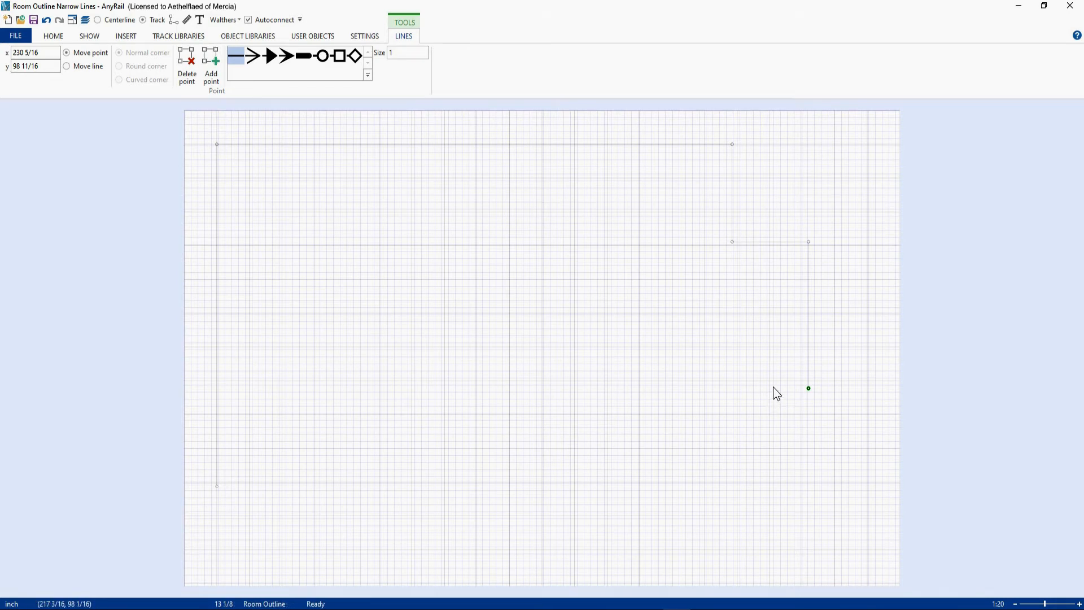
# - Duplicate the short horizontal line and place the copy just below and left of the outer vertical line's lower end
pyautogui.click(771, 243)
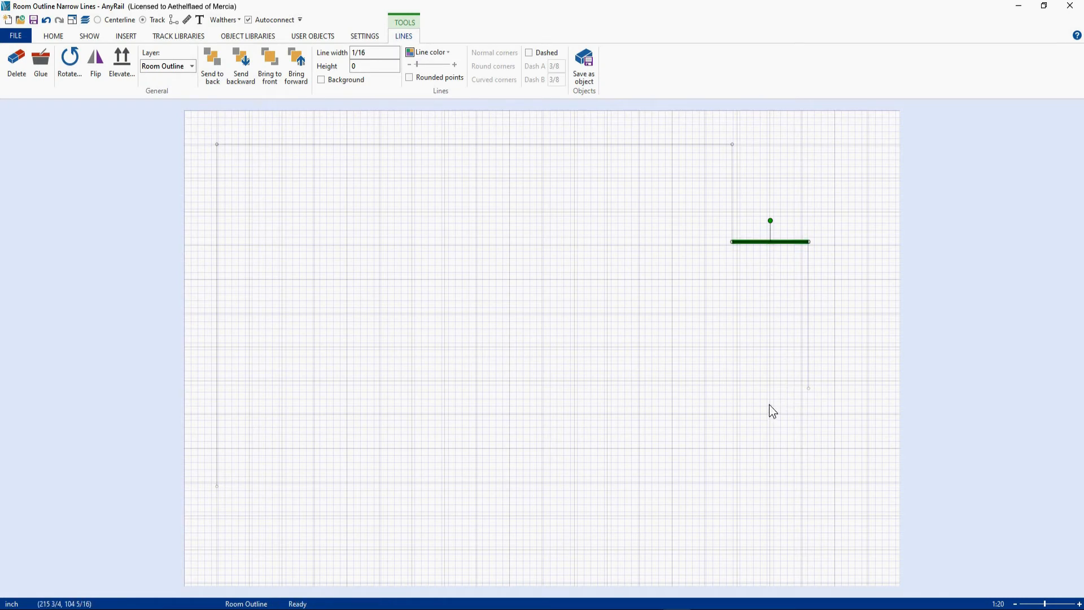
pyautogui.hotkey('ctrl', 'v')
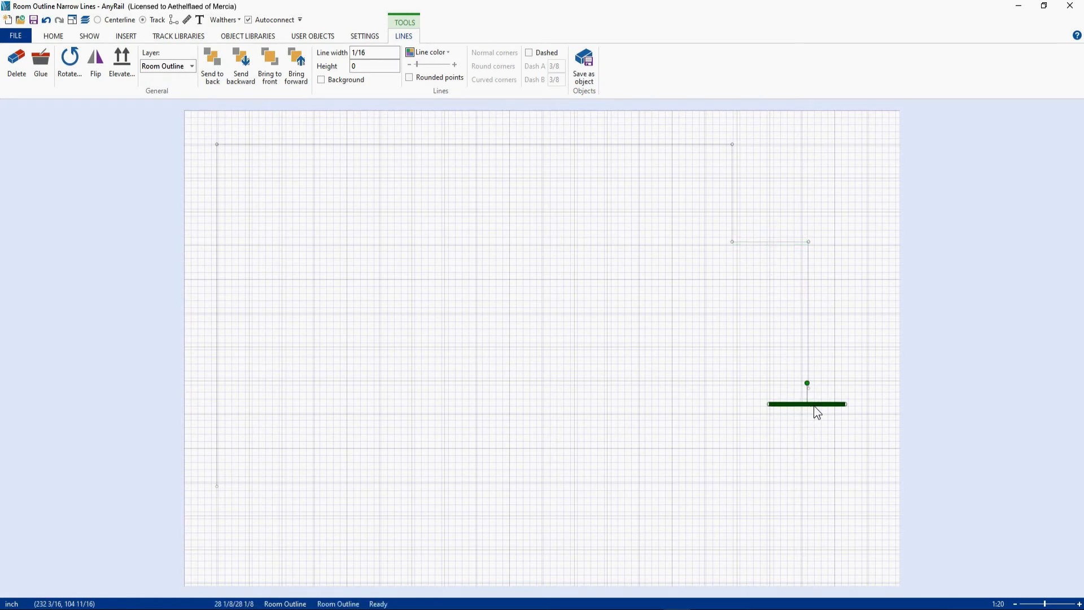
pyautogui.moveTo(815, 403); pyautogui.dragTo(772, 394)
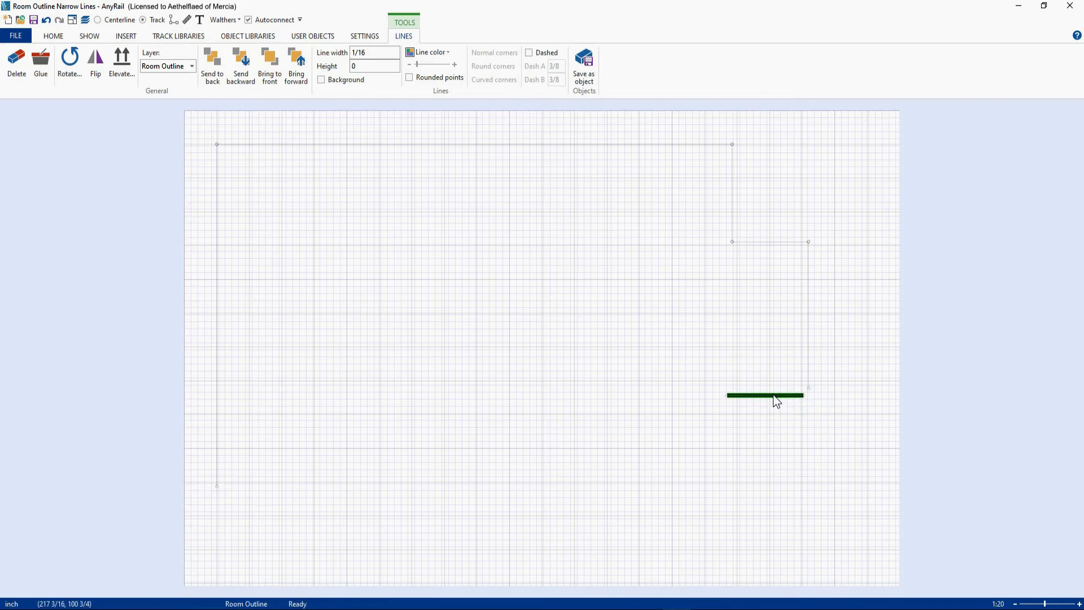
# - Move the copied short horizontal line so its right endpoint meets the outer vertical line's lower end at x 230 5/16, y 98 11/16
pyautogui.click(362, 37)
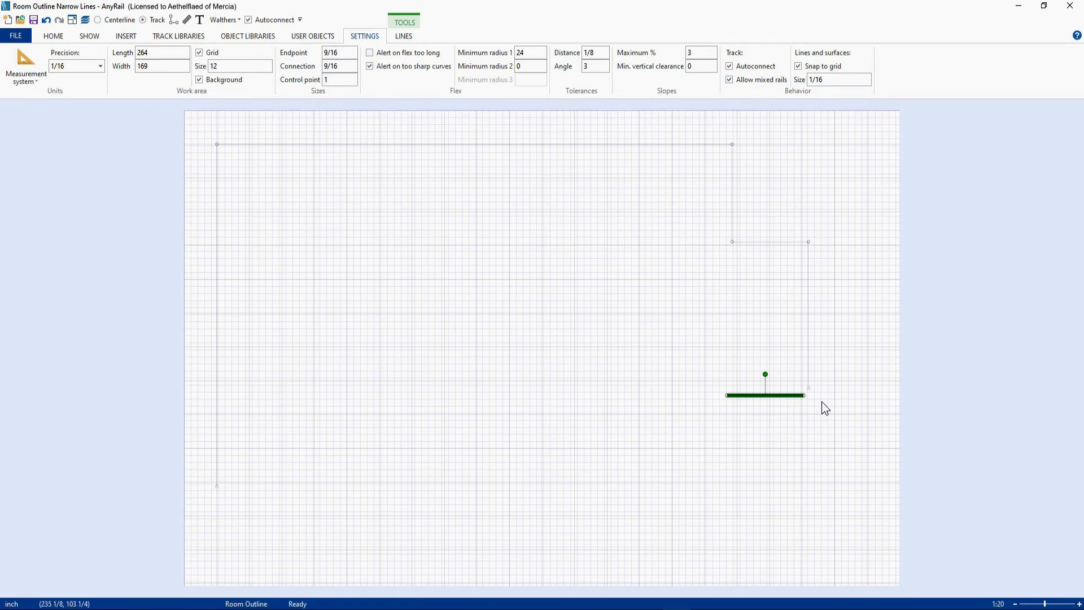
pyautogui.scroll(5, 821, 401)
pyautogui.scroll(5, 917, 408)
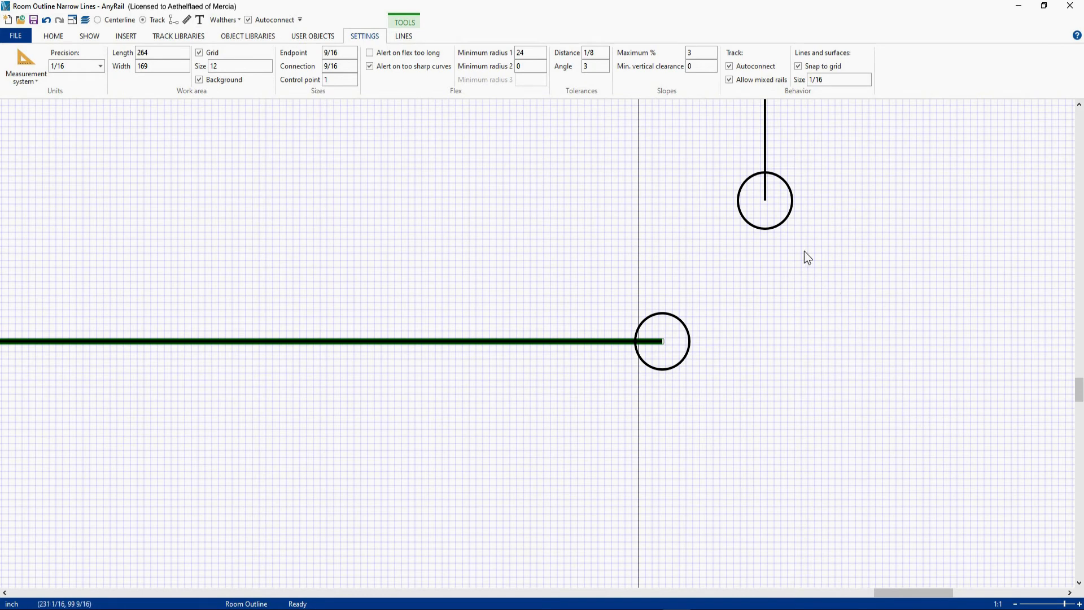
pyautogui.click(528, 342)
pyautogui.moveTo(527, 341); pyautogui.dragTo(575, 231)
pyautogui.moveTo(590, 208); pyautogui.dragTo(634, 207)
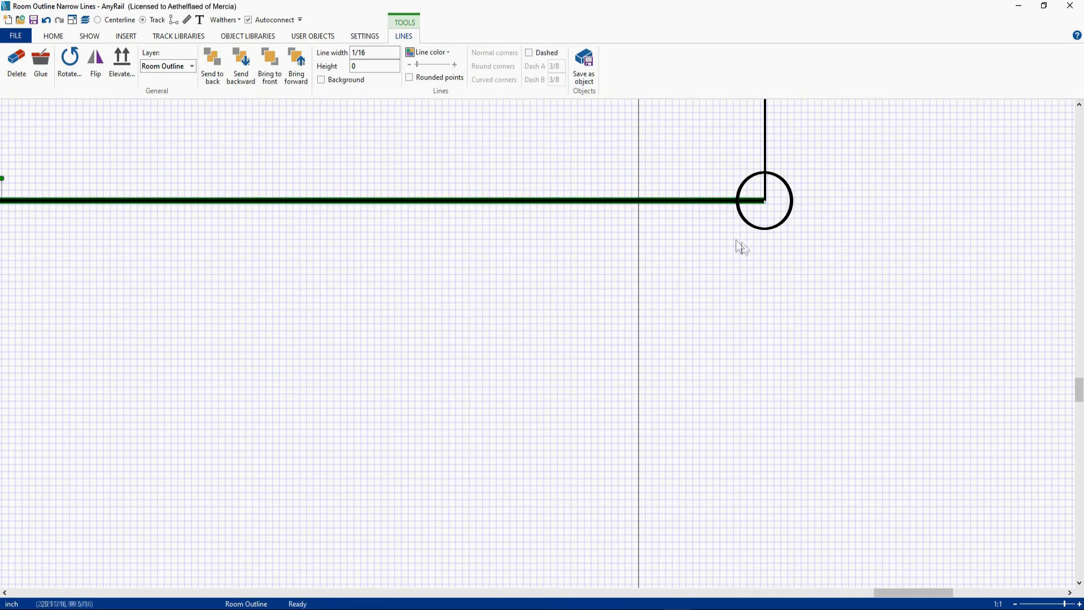
pyautogui.click(747, 224)
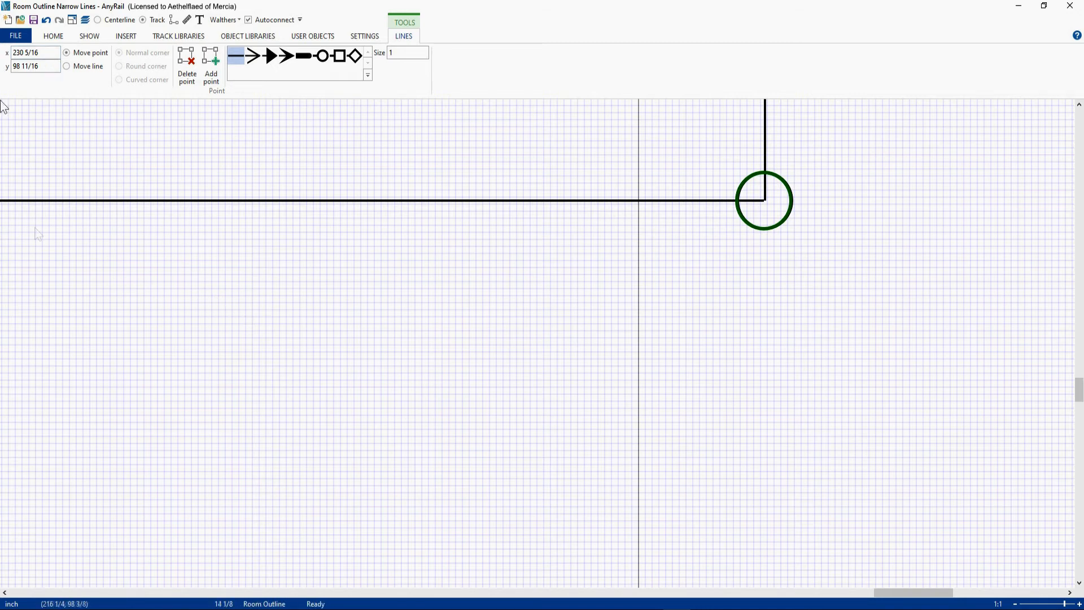
pyautogui.click(72, 20)
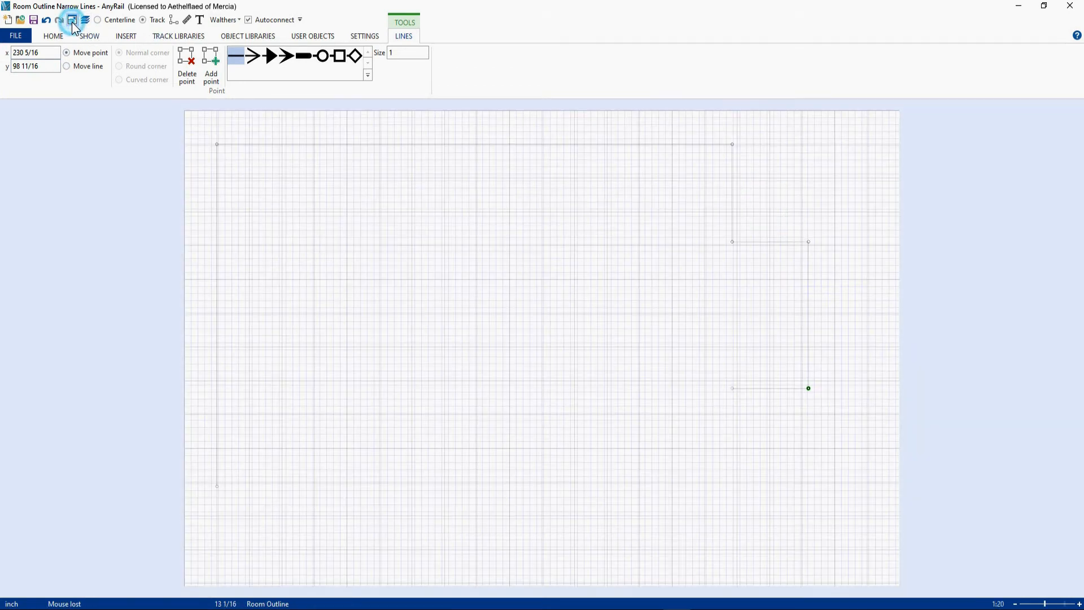
# - Draw a line down from the copied horizontal line's left end and position its upper endpoint at x 202 3/16, y 98 11/16
pyautogui.click(732, 389)
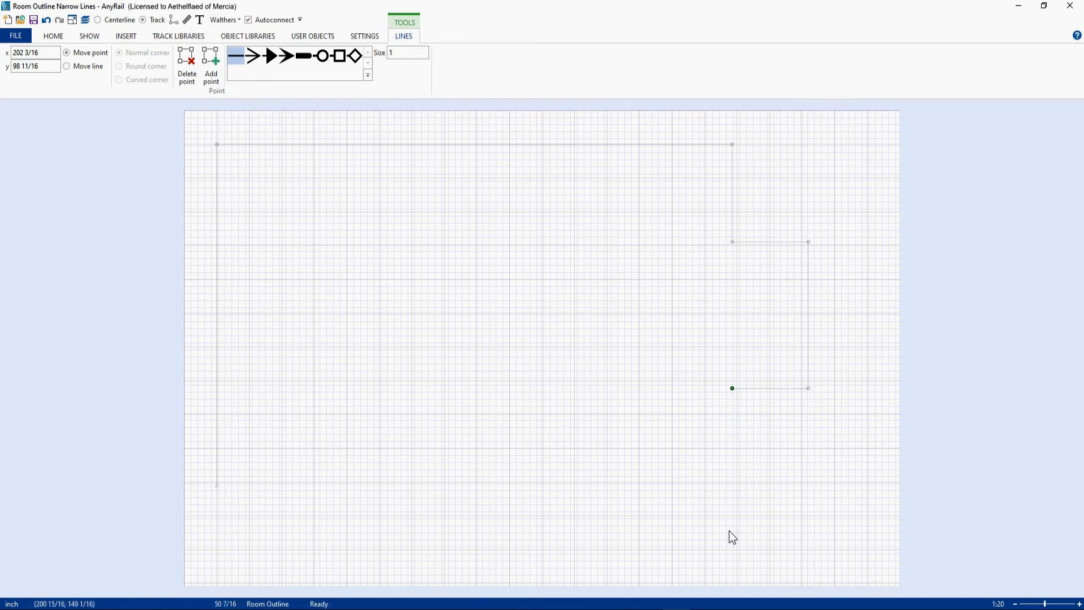
pyautogui.click(174, 20)
pyautogui.click(724, 389)
pyautogui.doubleClick(723, 504)
pyautogui.click(724, 388)
pyautogui.click(48, 54)
pyautogui.write('202 3/16')
pyautogui.click(42, 67)
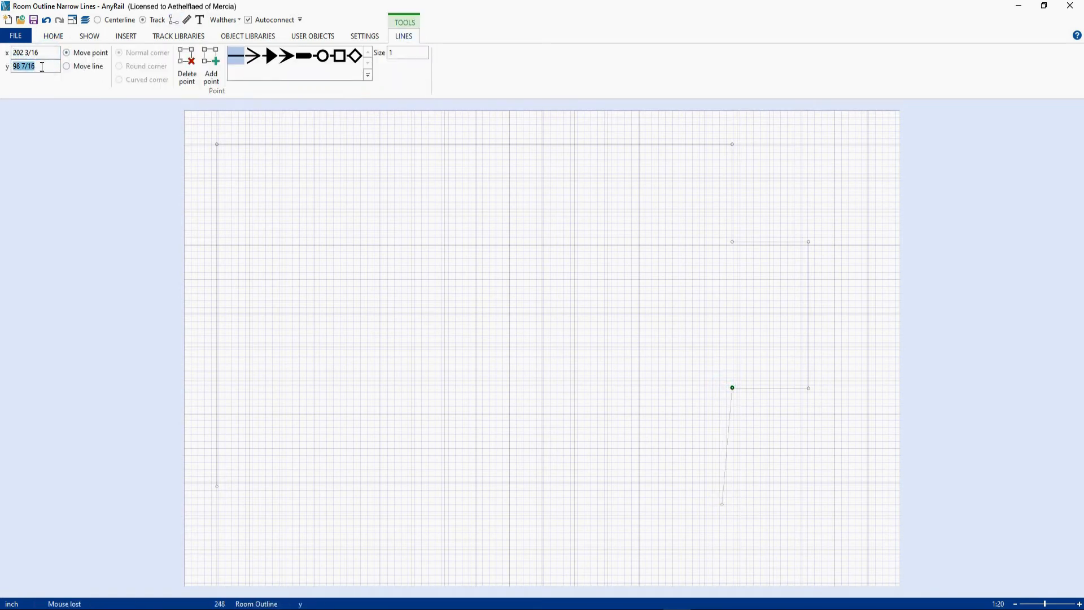
pyautogui.write('98 11/16')
# - Position the lower right vertical line's lower endpoint at x 202 3/16, y 133 1/2
pyautogui.click(722, 504)
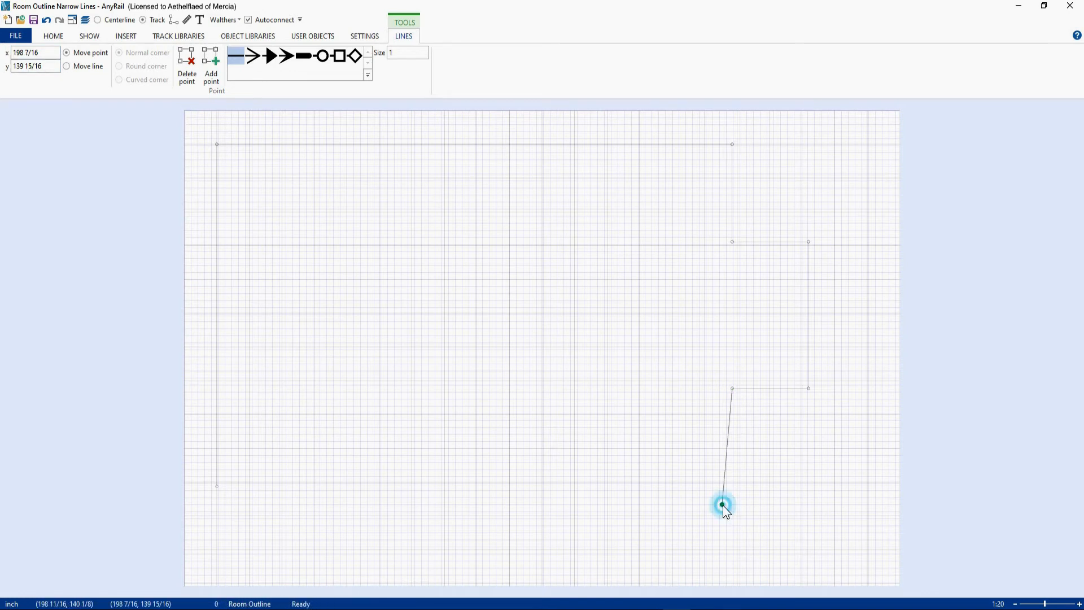
pyautogui.click(38, 52)
pyautogui.write('202 3/16')
pyautogui.click(43, 66)
pyautogui.write('133.5')
pyautogui.press('Return')
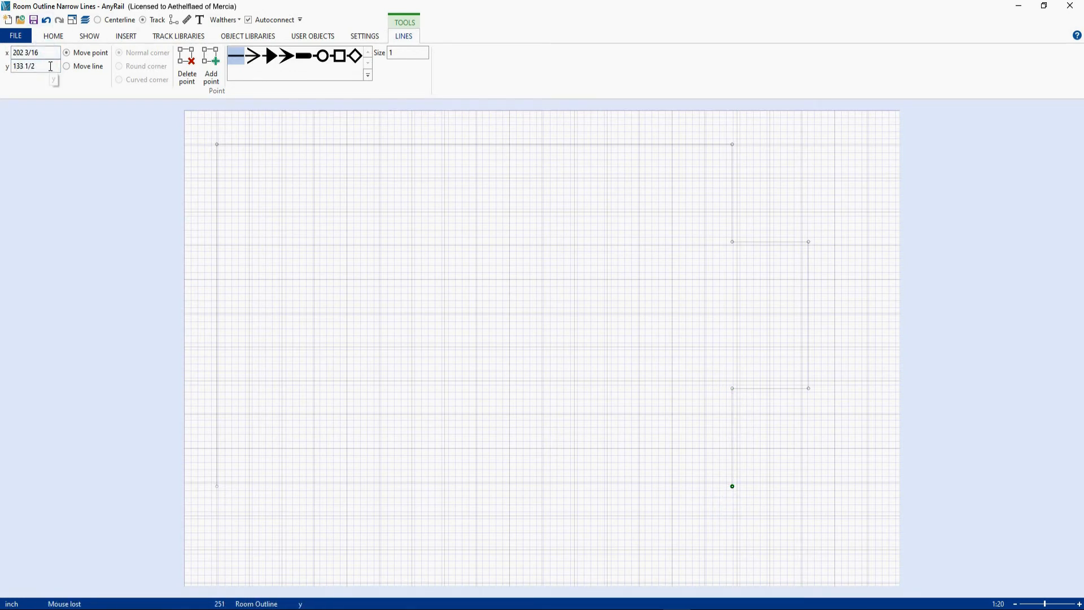
# - Draw a horizontal line leftward from the lower right vertical line's bottom end and position its right endpoint at x 202 3/16, y 133 1/2
pyautogui.click(174, 20)
pyautogui.scroll(2, 733, 497)
pyautogui.scroll(3, 733, 496)
pyautogui.moveTo(882, 479); pyautogui.dragTo(647, 477)
pyautogui.click(884, 479)
pyautogui.click(42, 66)
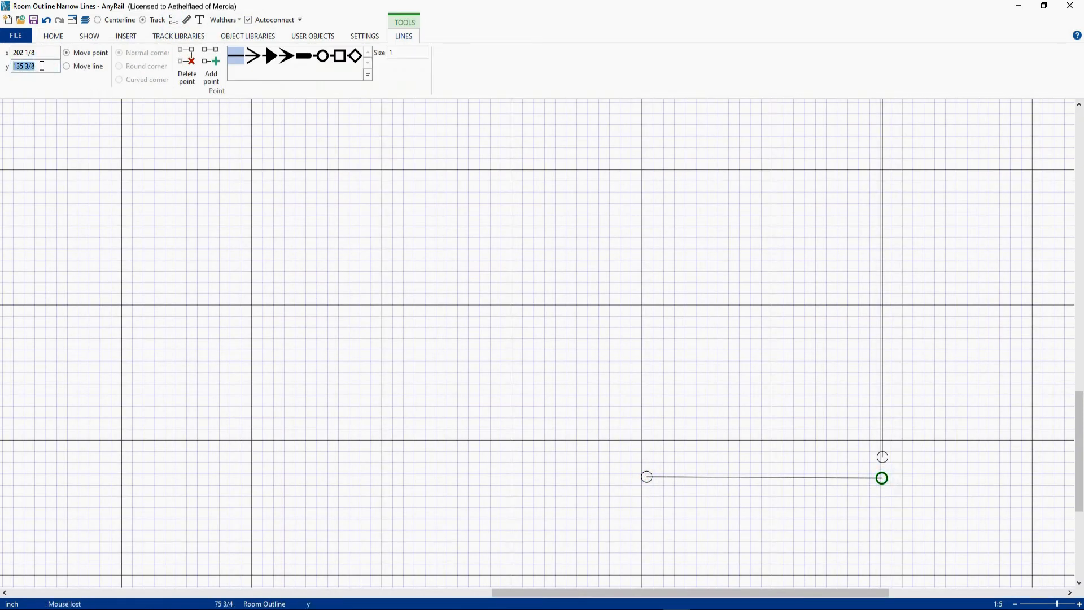
pyautogui.write('133.5')
pyautogui.click(42, 53)
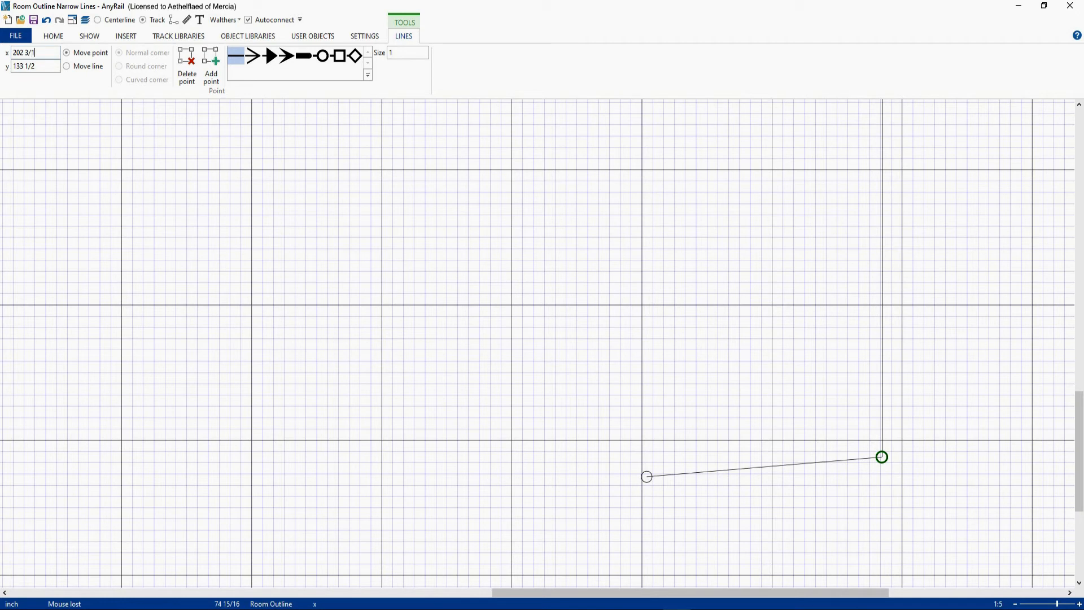
# - Position the new horizontal line's left endpoint at x 198 11/16, y 133 1/2
pyautogui.click(648, 480)
pyautogui.click(41, 53)
pyautogui.write('198 11/16')
pyautogui.press('Tab')
pyautogui.write('133.5')
pyautogui.press('Return')
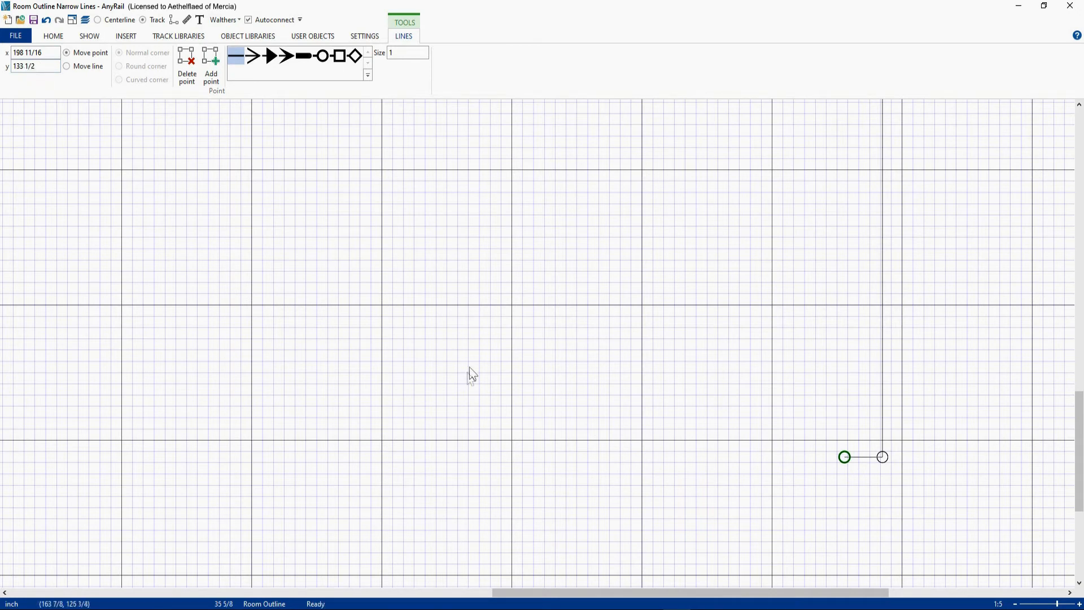
# - Draw a vertical line down beside the short stub's left end and position its upper endpoint at x 198 11/16, y 133 1/2
pyautogui.click(72, 20)
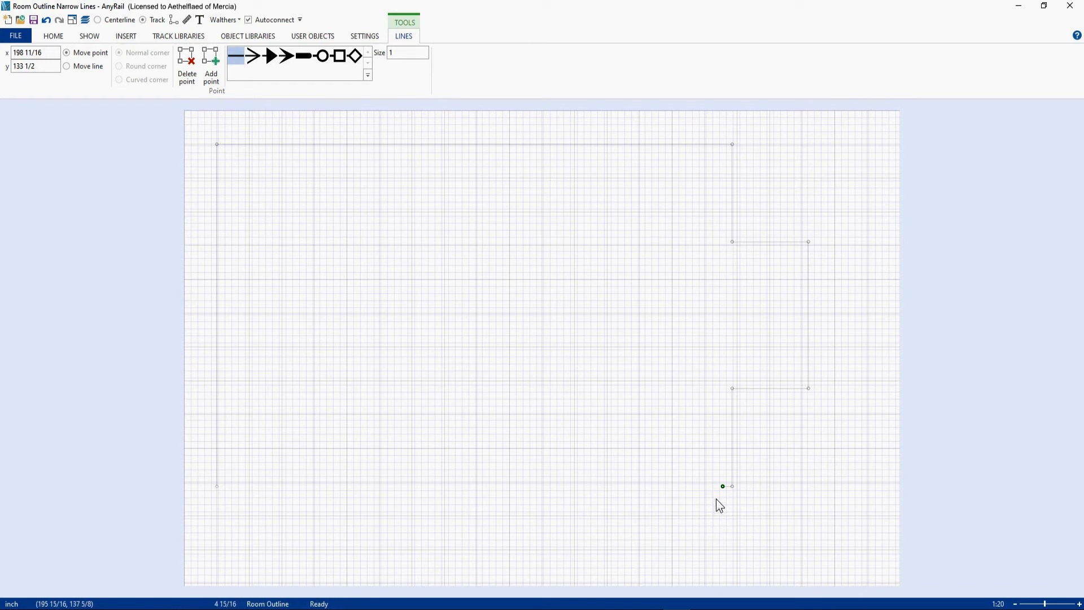
pyautogui.scroll(5, 748, 513)
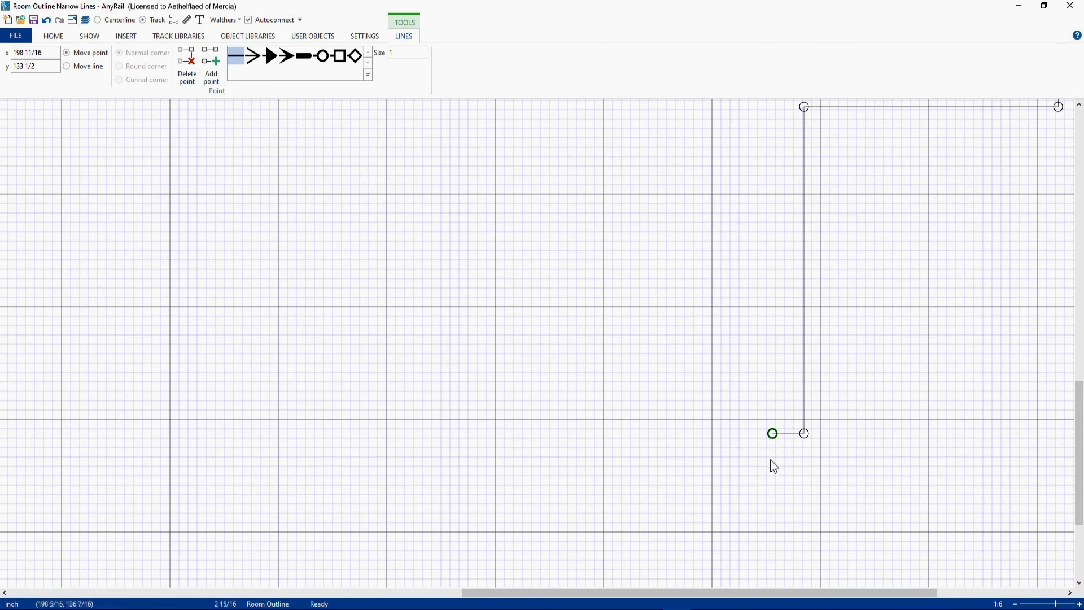
pyautogui.click(173, 20)
pyautogui.click(751, 435)
pyautogui.doubleClick(749, 529)
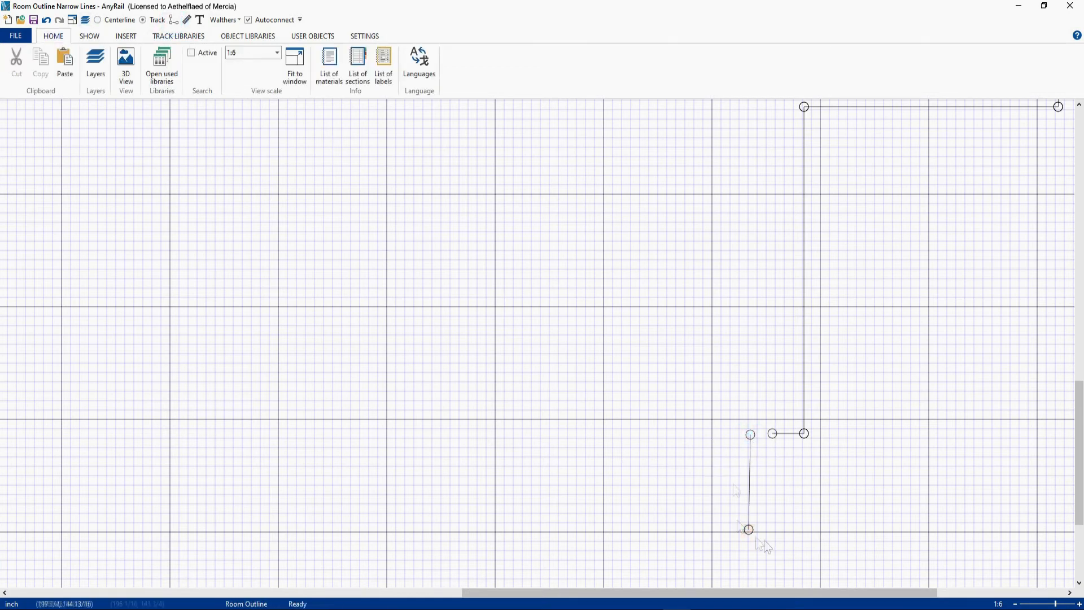
pyautogui.click(750, 434)
pyautogui.tripleClick(31, 52)
pyautogui.write('198 11/16')
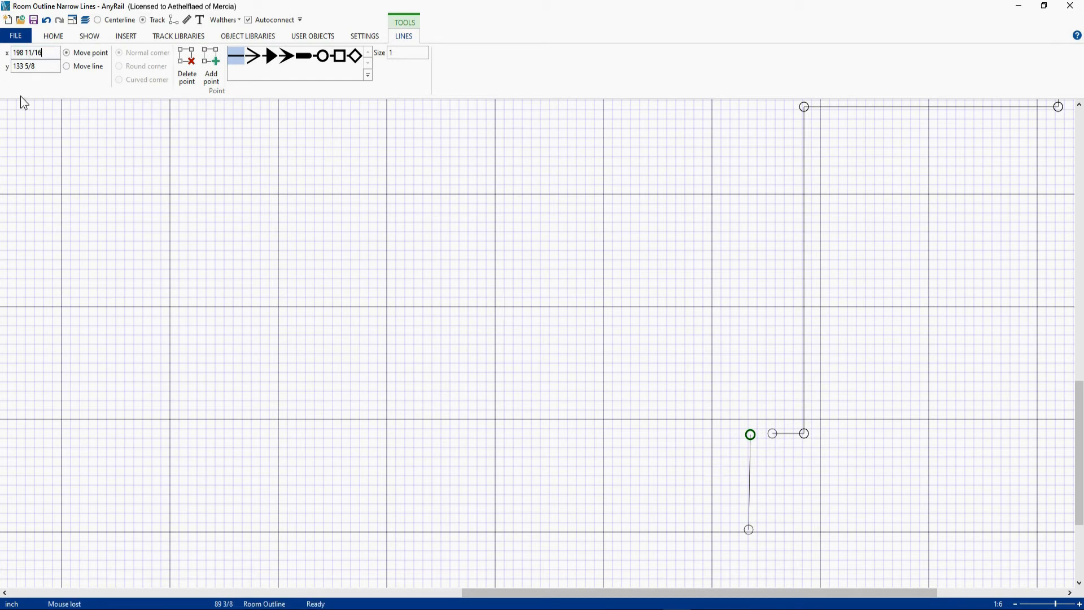
pyautogui.tripleClick(39, 66)
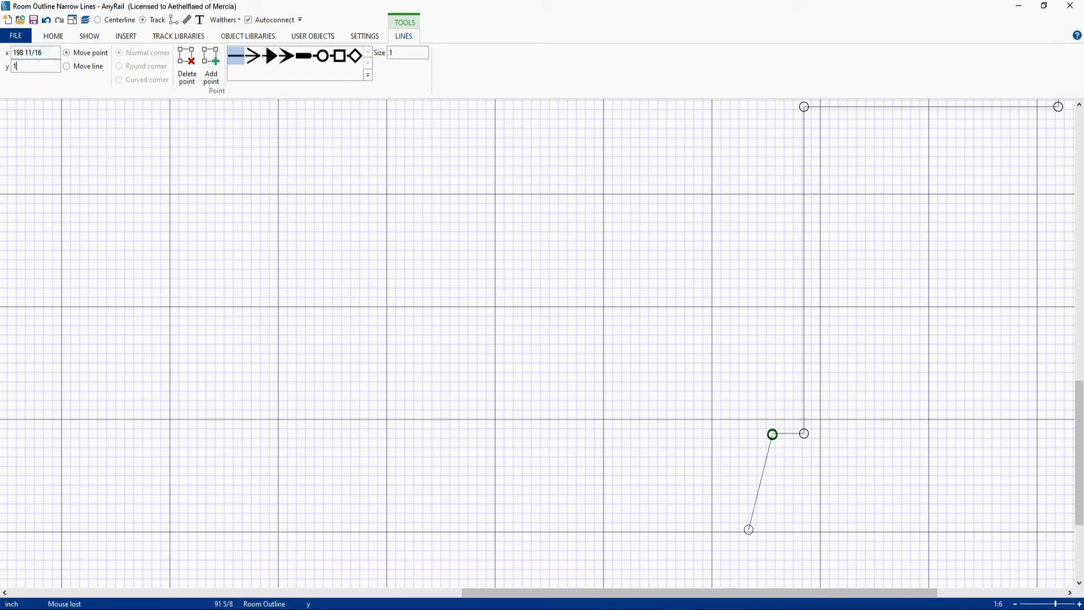
# - Position the lower endpoint of the short vertical line below the stub at x 198 11/16, y 138
pyautogui.click(749, 529)
pyautogui.tripleClick(31, 52)
pyautogui.write('1')
pyautogui.tripleClick(38, 66)
pyautogui.write('138')
pyautogui.press('Return')
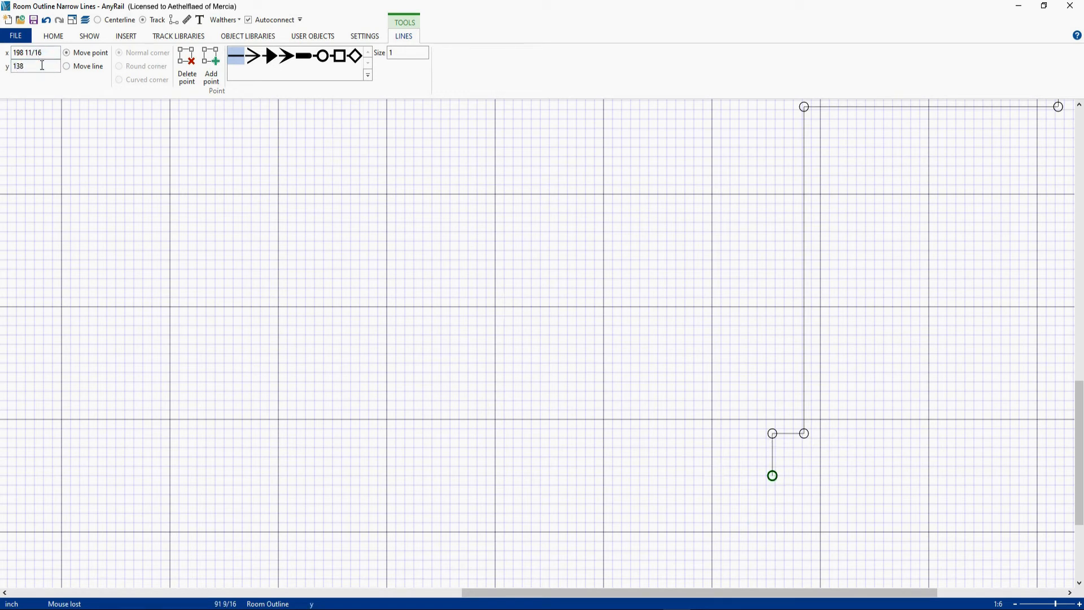
pyautogui.click(774, 458)
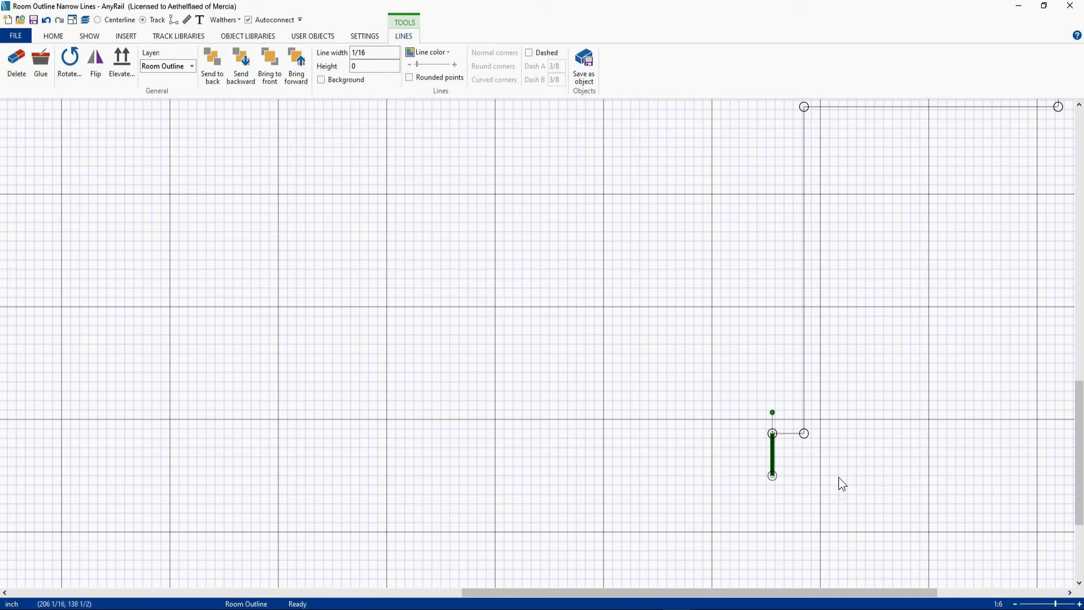
# - Draw a horizontal line rightward from the short vertical line's lower end and set its left endpoint's x to 198 11/16
pyautogui.scroll(-3, 820, 508)
pyautogui.click(174, 19)
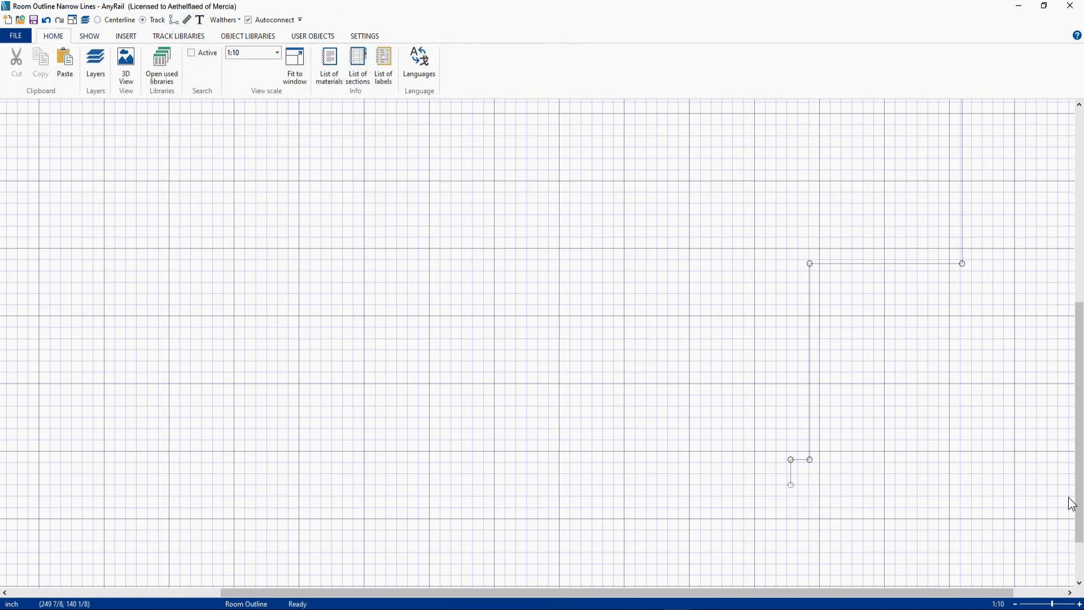
pyautogui.click(791, 499)
pyautogui.doubleClick(1020, 498)
pyautogui.click(44, 53)
pyautogui.write('198 11/16')
pyautogui.click(34, 67)
# - Set the right endpoint of the bottom right horizontal line to y 138
pyautogui.click(1019, 499)
pyautogui.click(33, 66)
pyautogui.write('138')
pyautogui.press('Return')
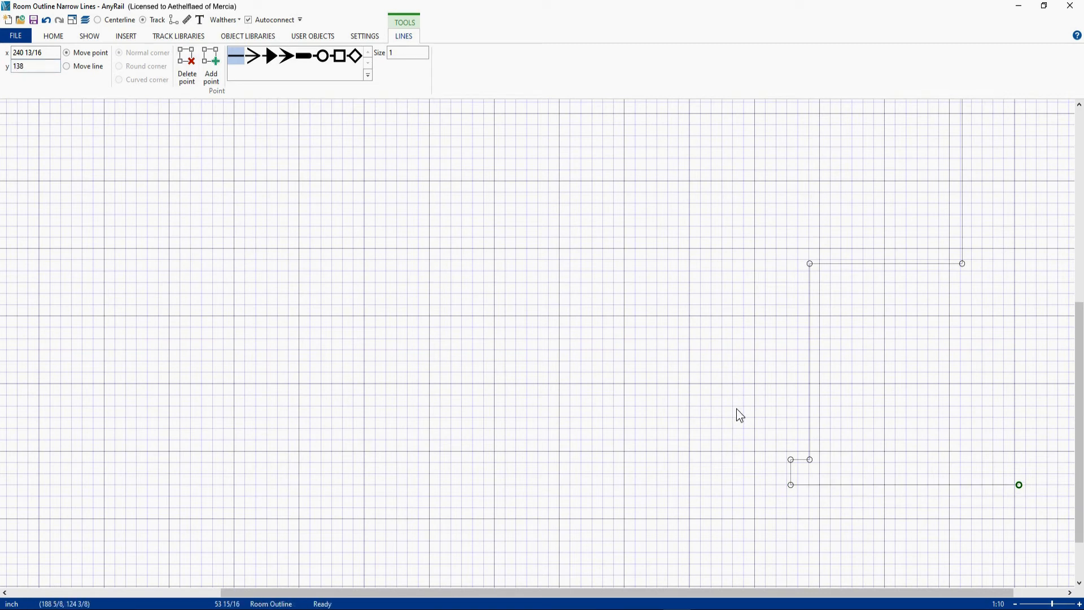
# - Draw a long horizontal line from the left wall's lower end and position its left endpoint at x 12, y 133 1/2
pyautogui.click(72, 21)
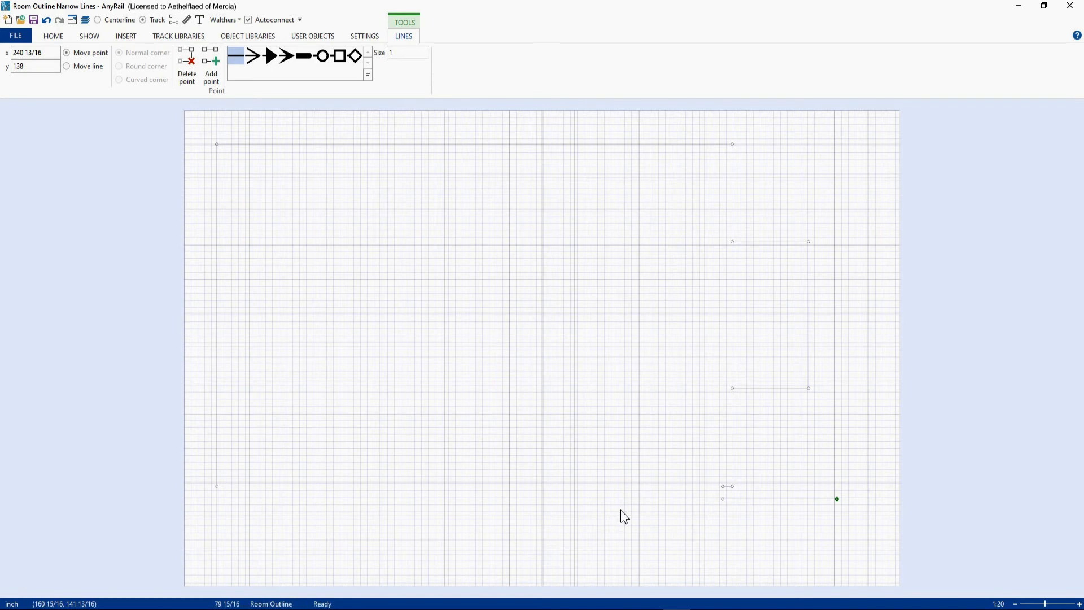
pyautogui.click(173, 20)
pyautogui.click(216, 493)
pyautogui.doubleClick(610, 496)
pyautogui.click(217, 493)
pyautogui.click(49, 66)
pyautogui.write('133.5')
pyautogui.click(45, 49)
pyautogui.write('123')
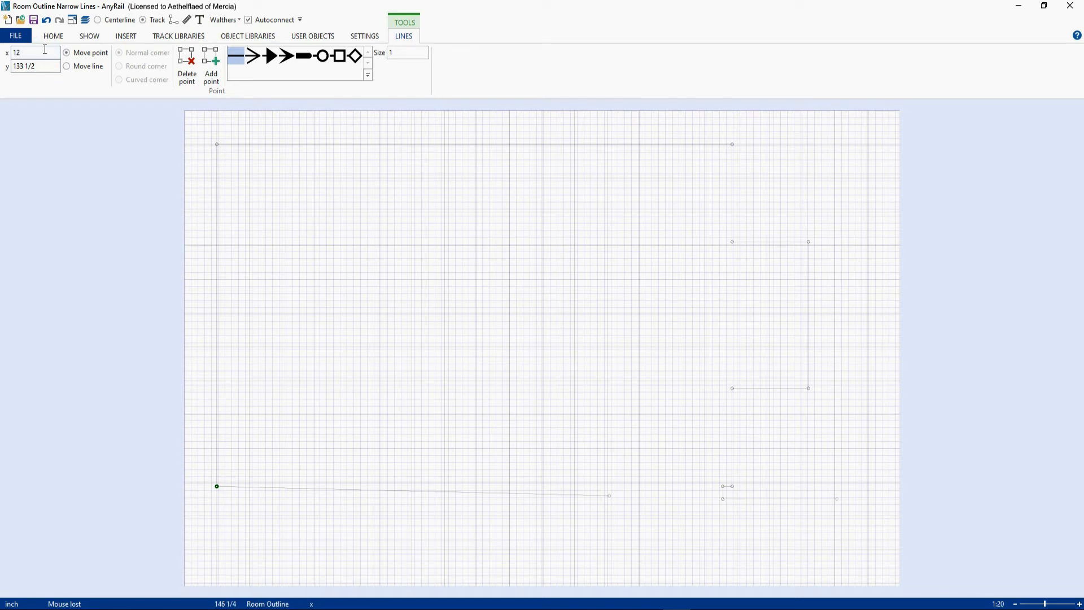
# - Position the long bottom wall line's right endpoint at x 168 11/16, y 133 1/2
pyautogui.click(609, 495)
pyautogui.click(35, 52)
pyautogui.write('16')
pyautogui.press('Tab')
pyautogui.write('1')
pyautogui.write('33.5')
pyautogui.press('Return')
# - Copy the short vertical line at the doorway's right side and place the copy's upper end on the long bottom wall's right endpoint
pyautogui.scroll(4, 656, 529)
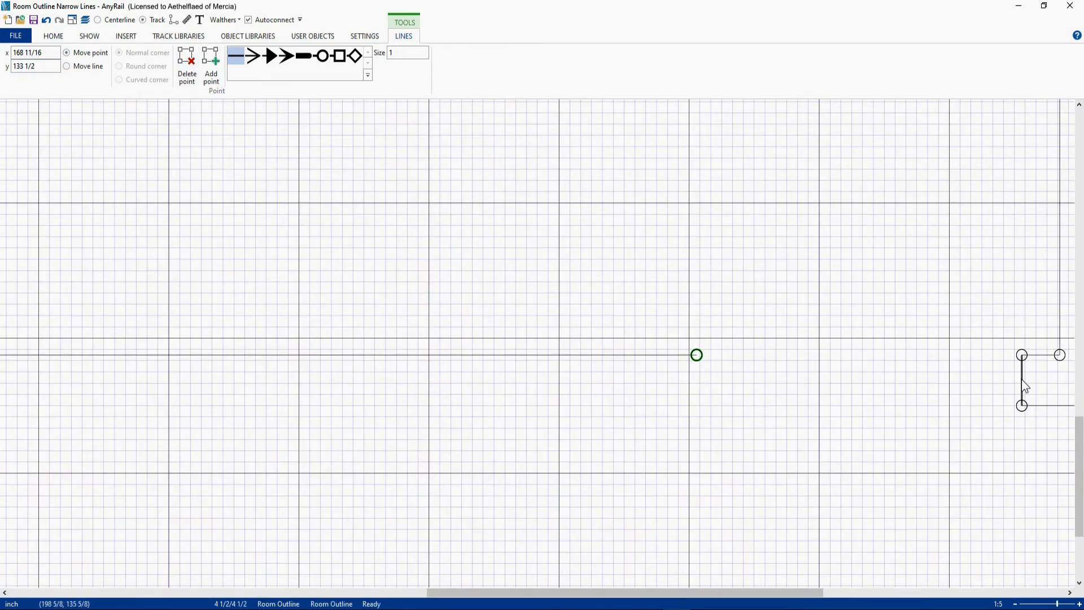
pyautogui.click(1023, 386)
pyautogui.moveTo(1024, 386); pyautogui.dragTo(706, 390)
pyautogui.scroll(4, 705, 391)
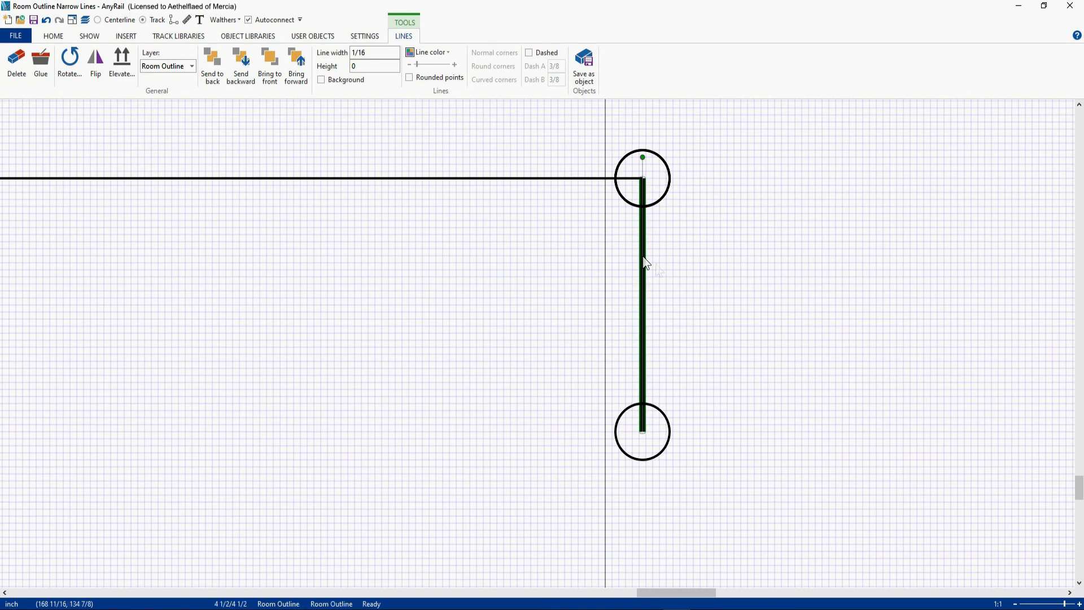
pyautogui.press('Escape')
# - Draw a horizontal line leading left from the copied short vertical line's lower end and position its right endpoint at x 168 11/16, y 138
pyautogui.scroll(-5, 765, 360)
pyautogui.click(173, 20)
pyautogui.doubleClick(398, 426)
pyautogui.click(749, 426)
pyautogui.click(46, 68)
pyautogui.write('138')
pyautogui.click(31, 52)
pyautogui.write('1')
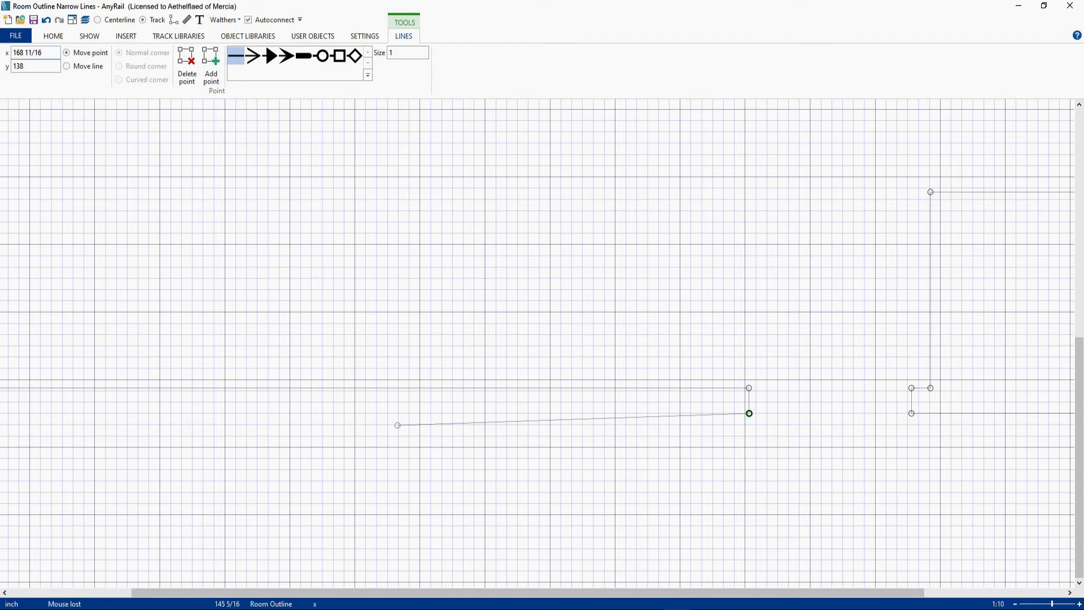
# - Position the left endpoint of the horizontal line below the long bottom wall at x 136 9/16, y 138
pyautogui.click(398, 425)
pyautogui.click(47, 67)
pyautogui.write('138')
pyautogui.click(48, 51)
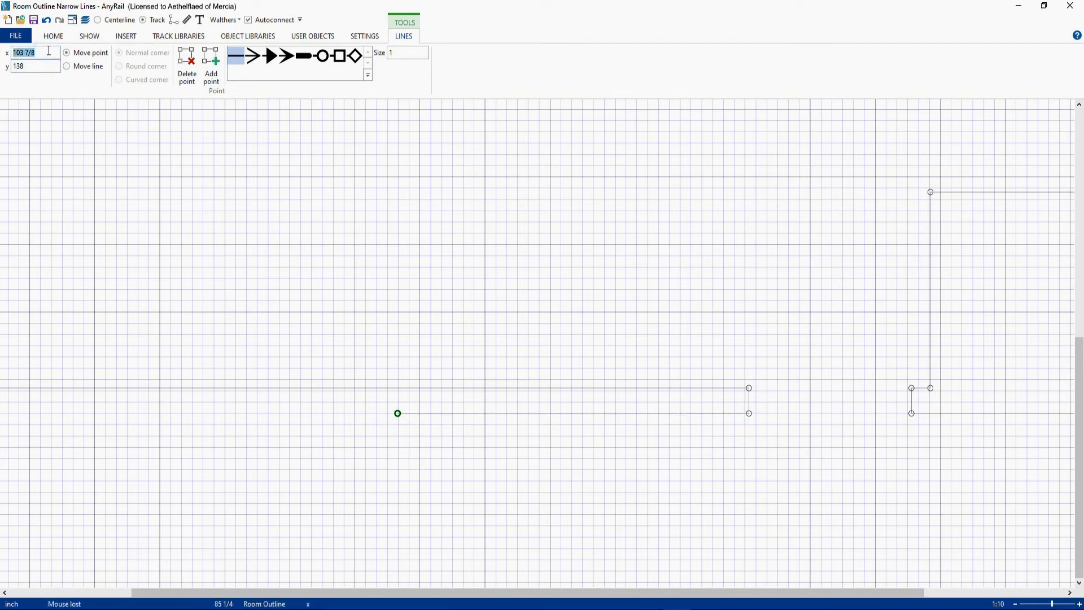
pyautogui.press('Return')
pyautogui.click(663, 415)
pyautogui.click(638, 362)
# - Draw a vertical line about 25 3/4 inches long down from that horizontal line's left end and set its upper endpoint to x 136 9/16, y 138
pyautogui.click(173, 21)
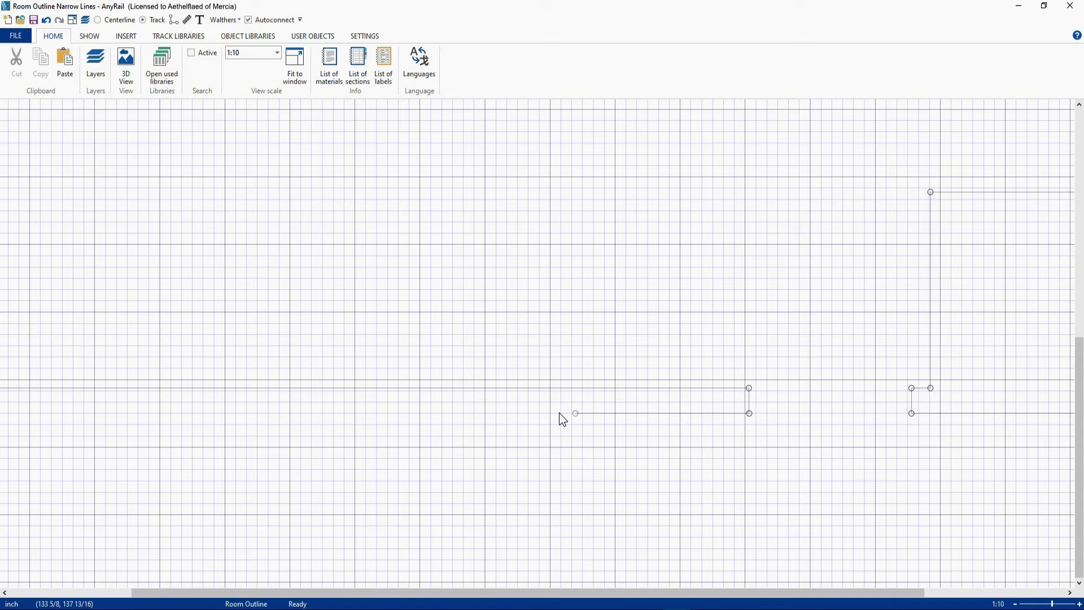
pyautogui.click(175, 21)
pyautogui.click(175, 21)
pyautogui.click(560, 413)
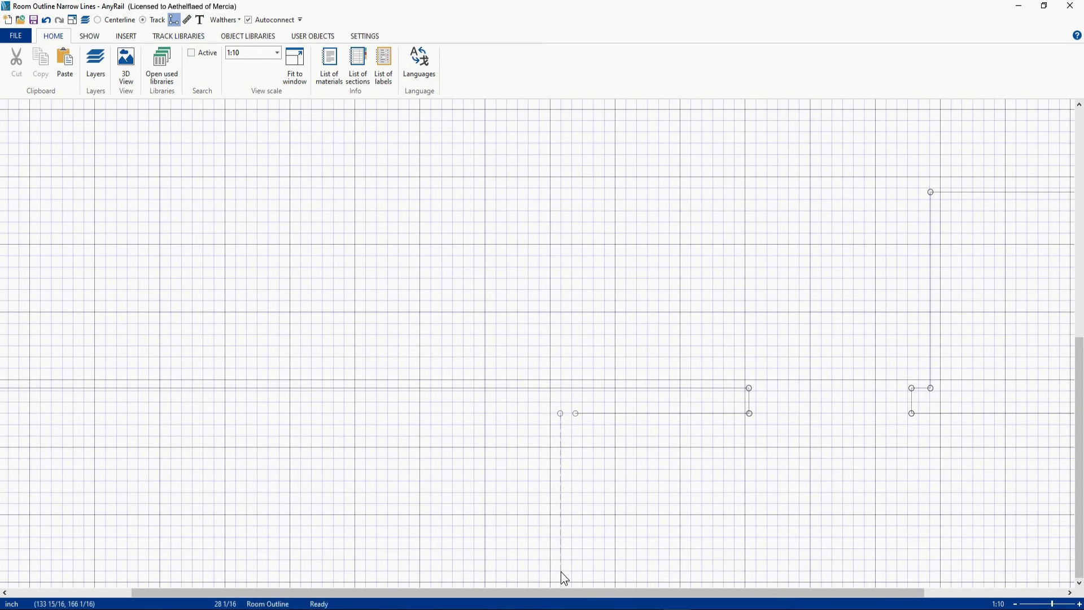
pyautogui.scroll(-3, 562, 571)
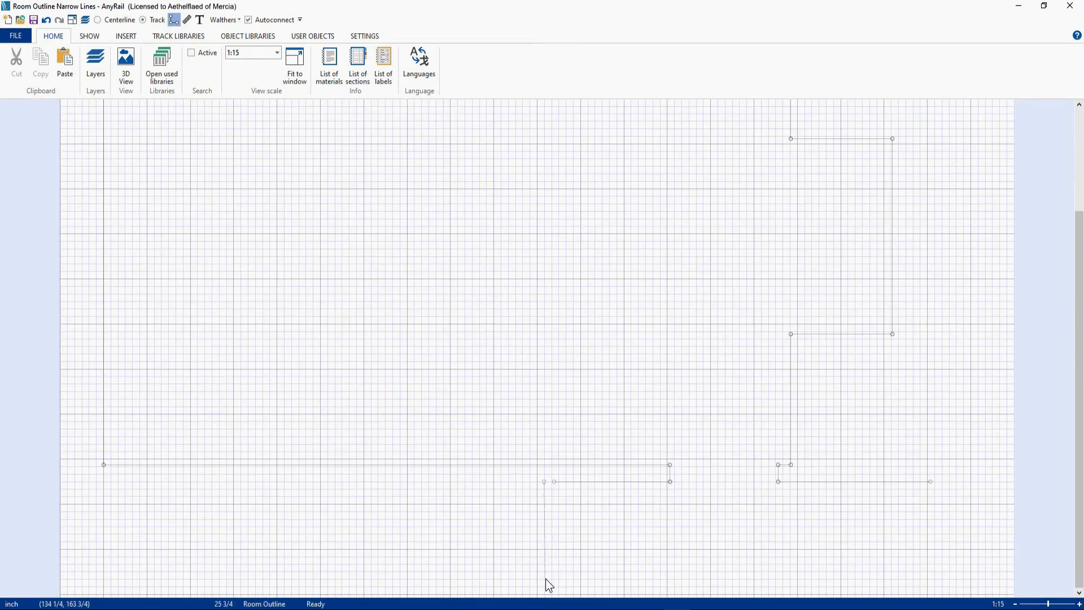
pyautogui.click(548, 569)
pyautogui.press('Escape')
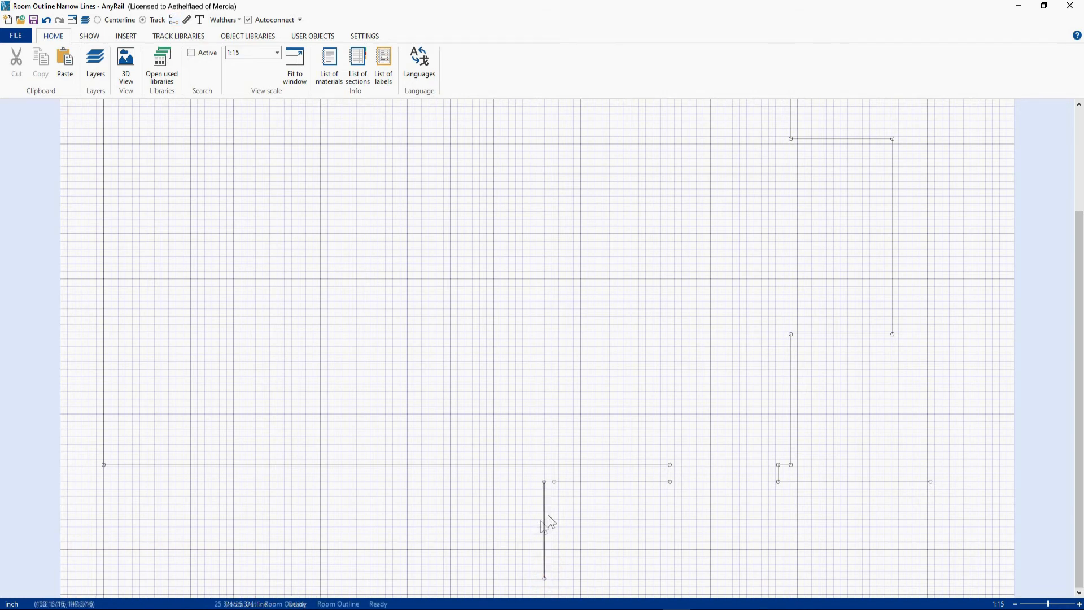
pyautogui.click(545, 482)
pyautogui.click(37, 53)
pyautogui.click(34, 67)
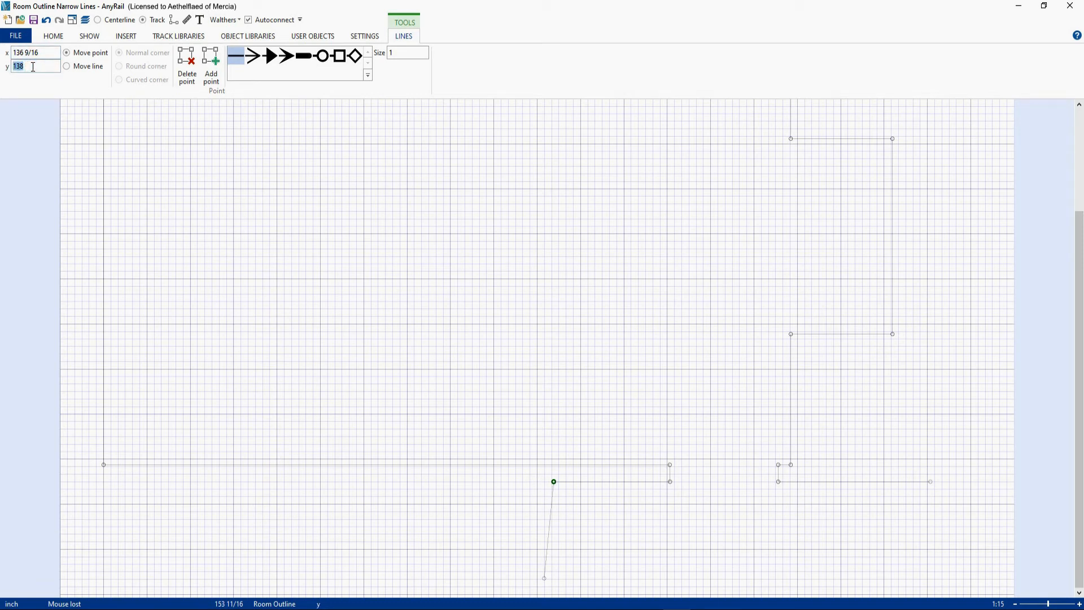
# - Set the new lower vertical line's bottom endpoint to x 136 9/16
pyautogui.click(544, 578)
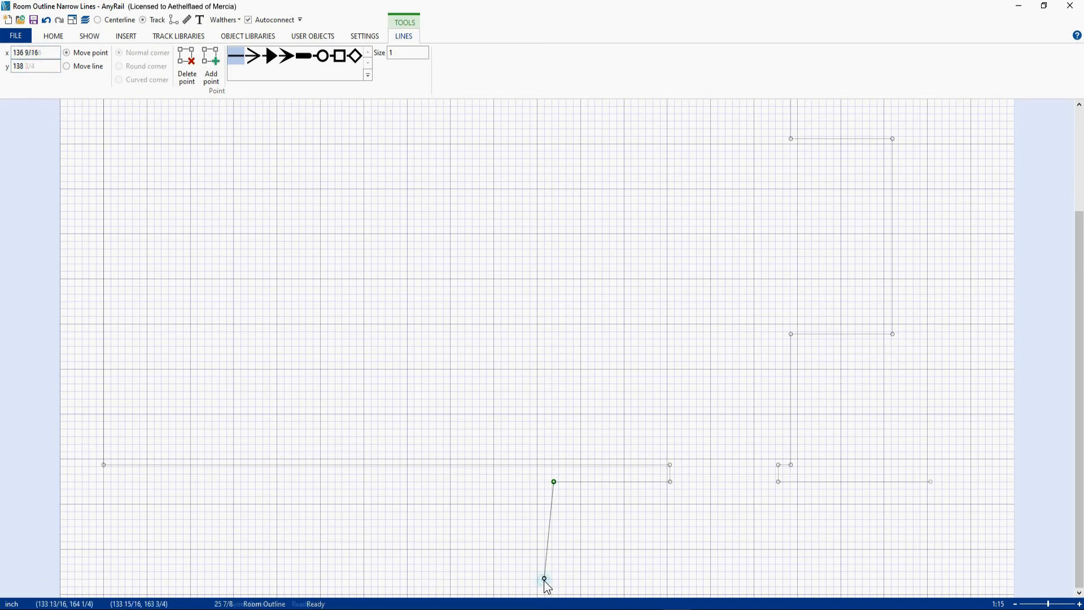
pyautogui.click(53, 53)
pyautogui.write('136')
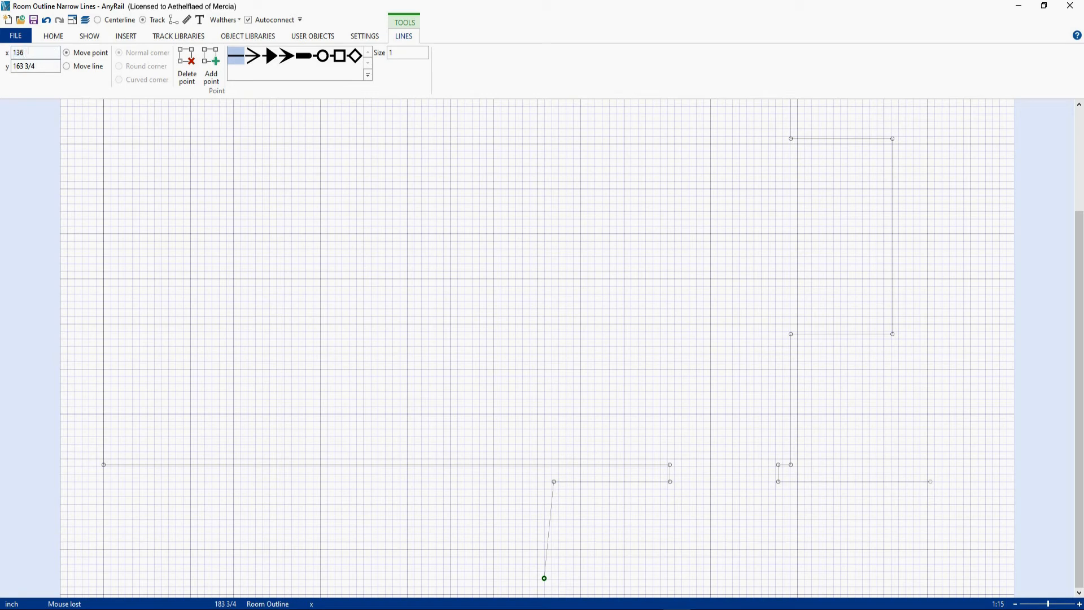
pyautogui.press('Return')
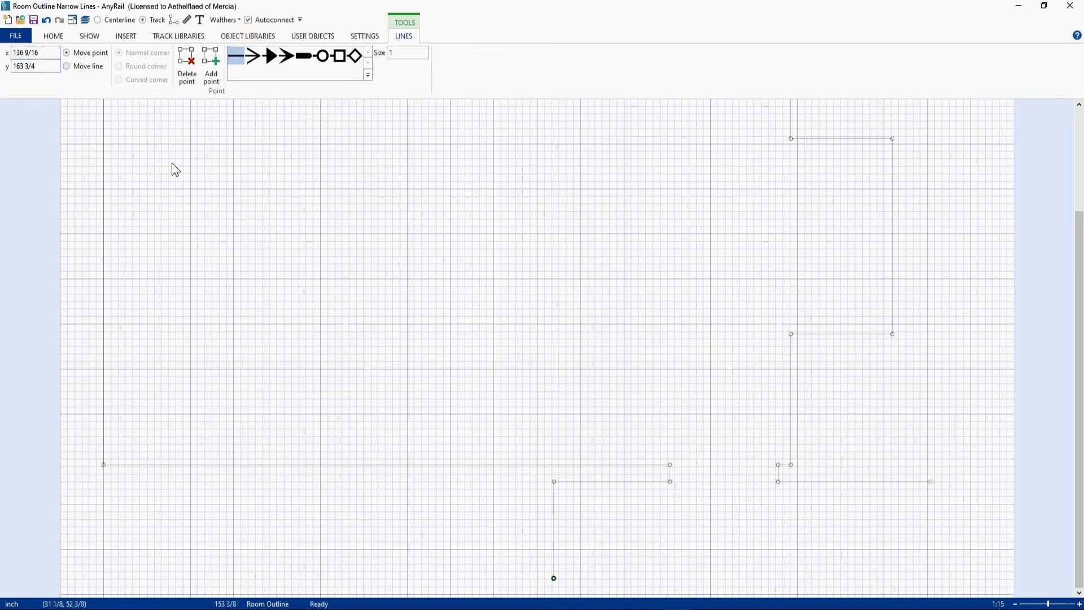
# - Select the entire room outline and change its line color to red
pyautogui.click(73, 20)
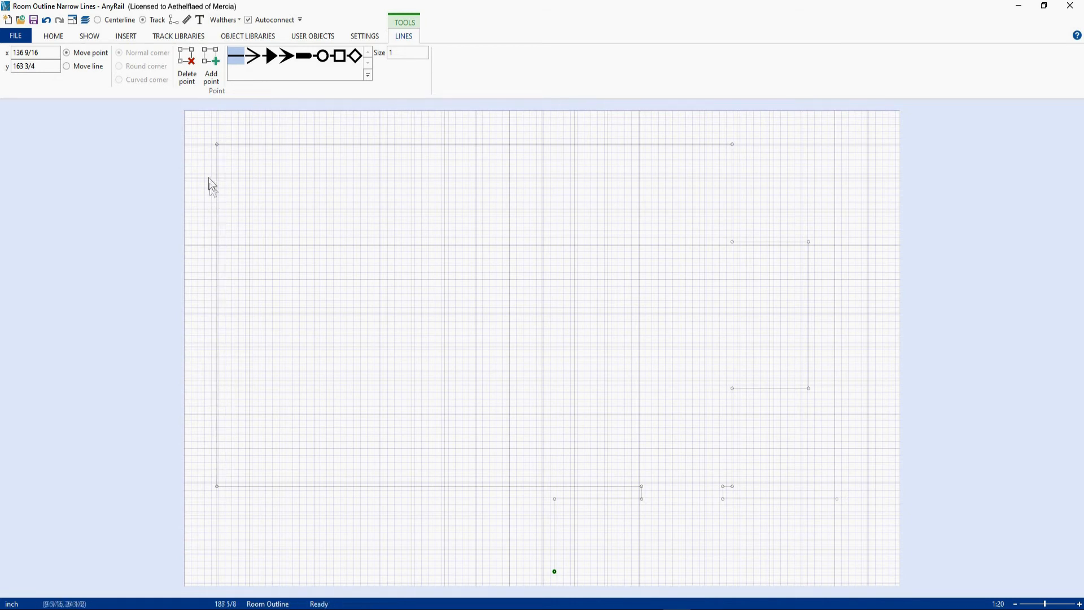
pyautogui.moveTo(203, 125); pyautogui.dragTo(842, 579)
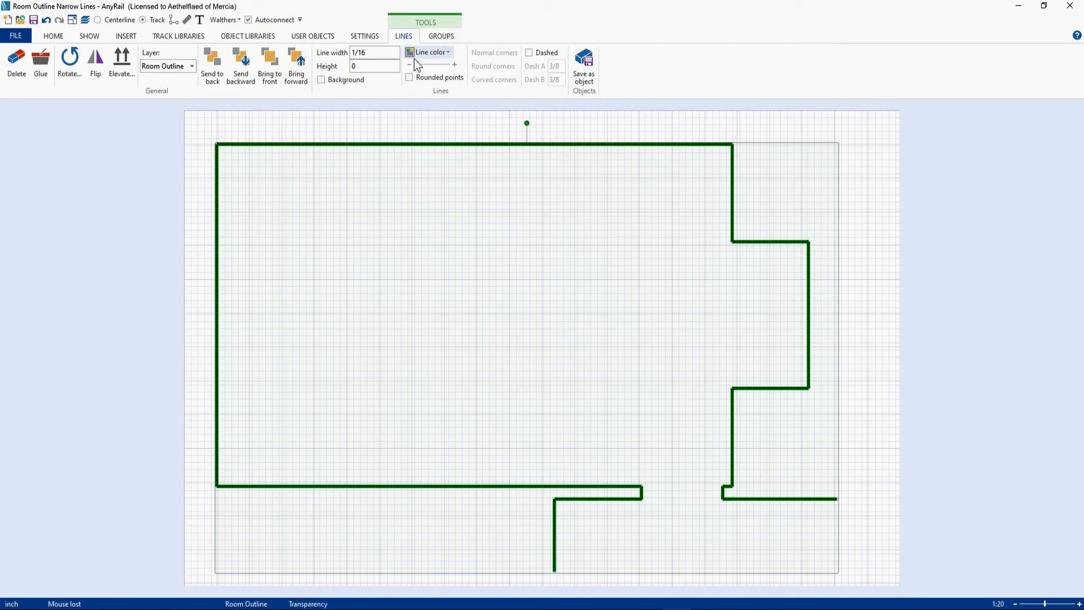
pyautogui.click(447, 52)
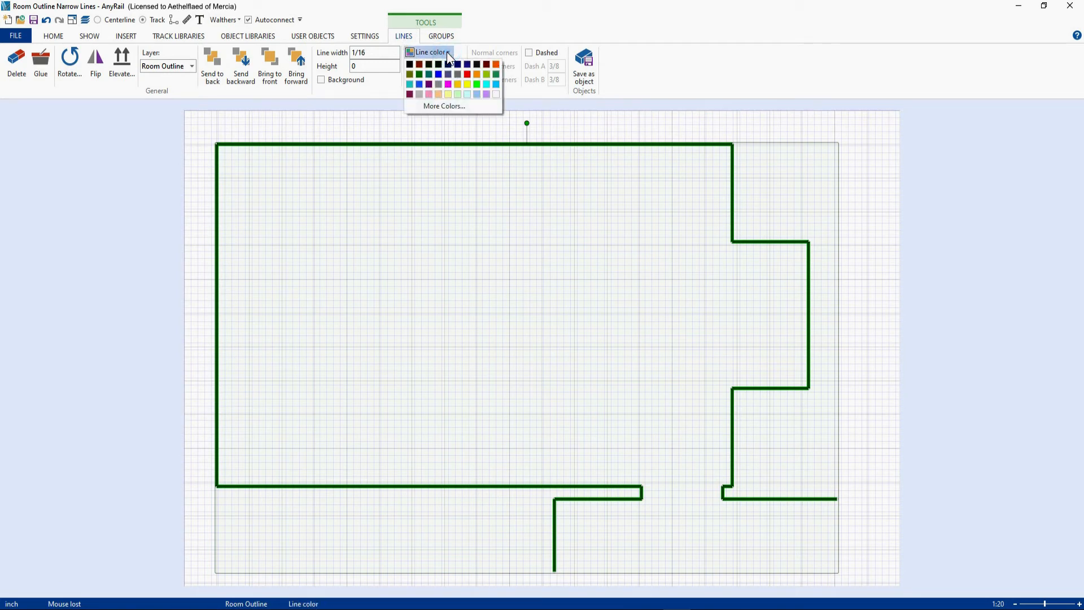
pyautogui.click(466, 73)
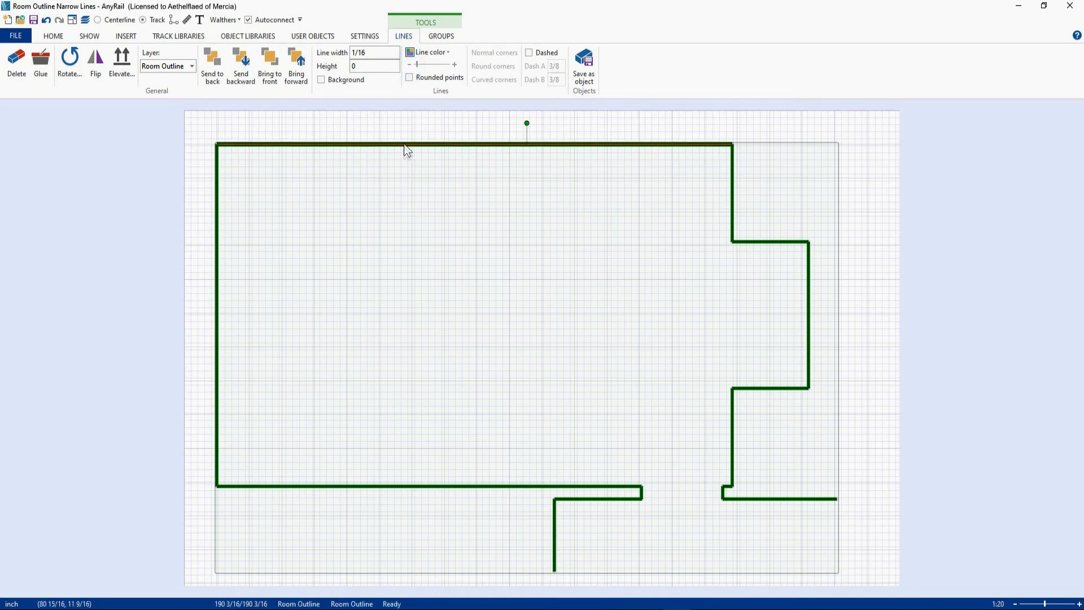
pyautogui.click(415, 190)
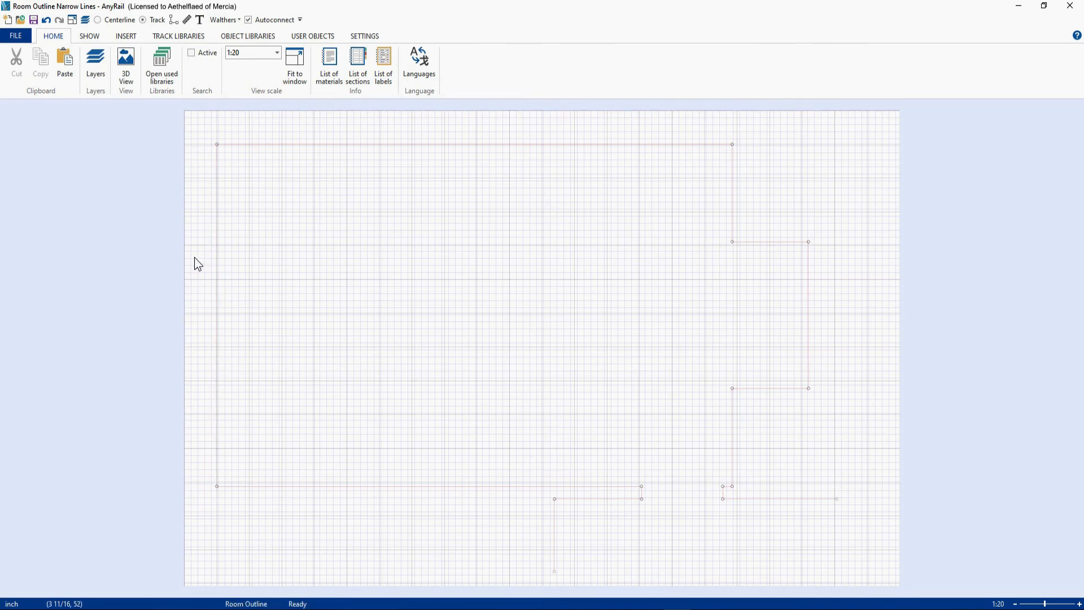
# - Draw a short horizontal line outside the left wall and position its right endpoint on the wall at x 12, y 36 12/16
pyautogui.scroll(1, 198, 265)
pyautogui.moveTo(160, 276); pyautogui.dragTo(245, 289, button='right')
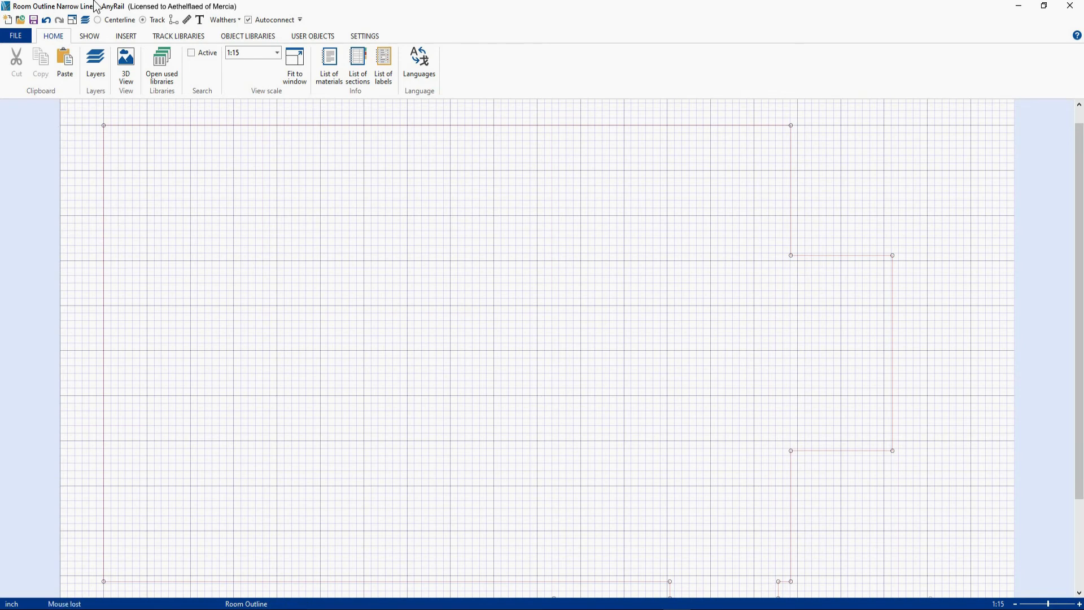
pyautogui.click(174, 21)
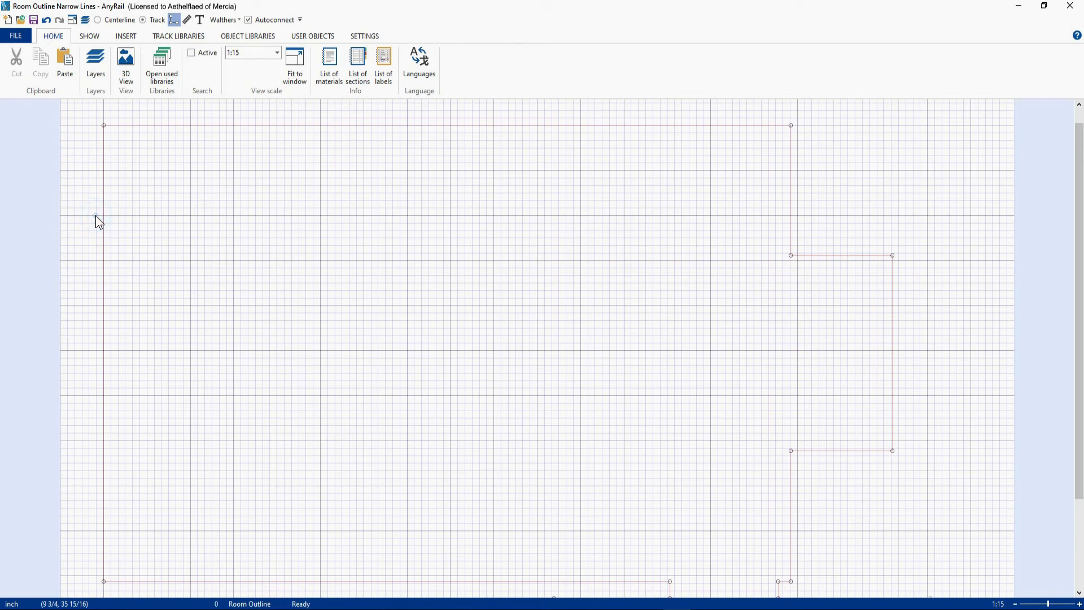
pyautogui.click(71, 216)
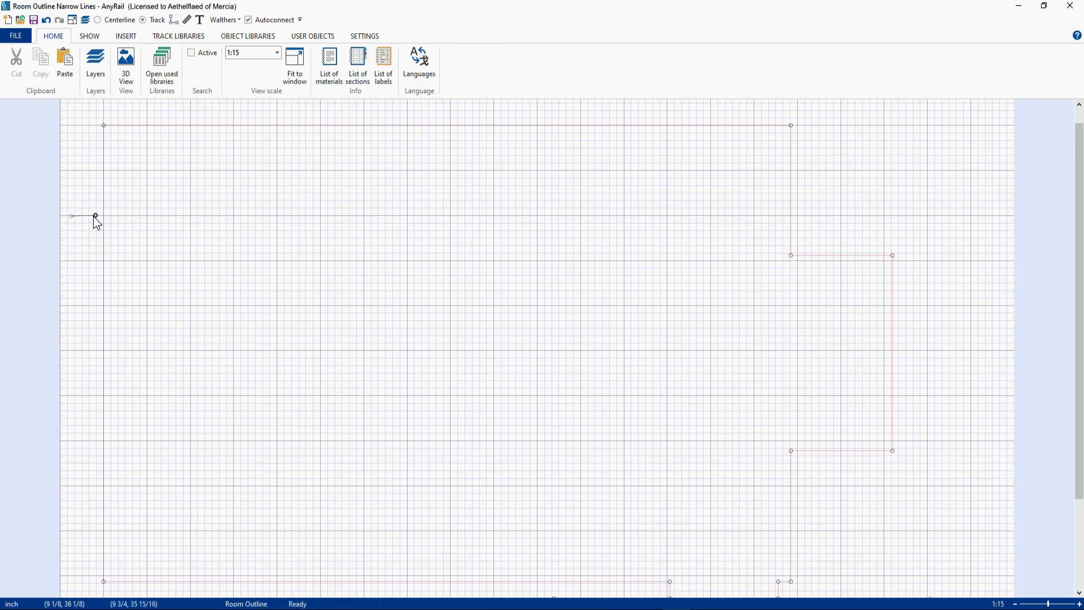
pyautogui.click(96, 216)
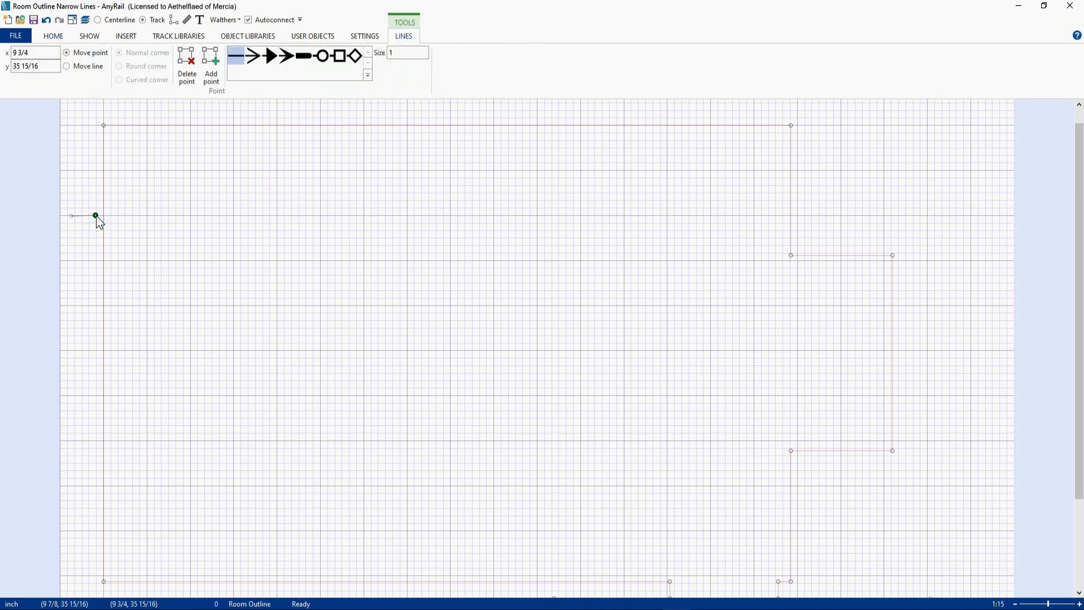
pyautogui.tripleClick(34, 53)
pyautogui.write('12')
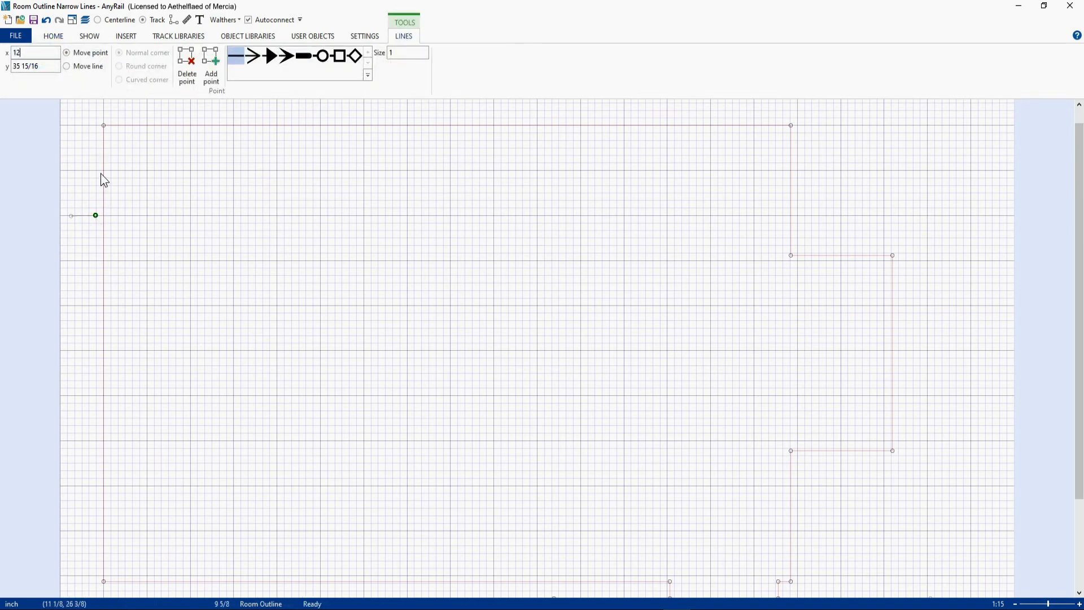
pyautogui.tripleClick(48, 67)
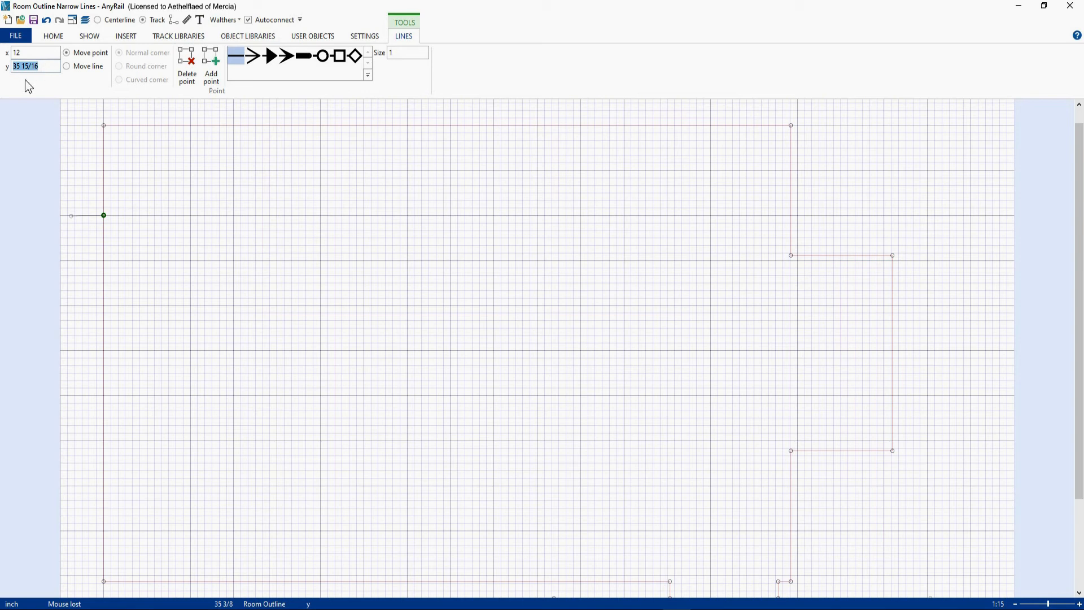
pyautogui.write('36 12/')
pyautogui.press('Return')
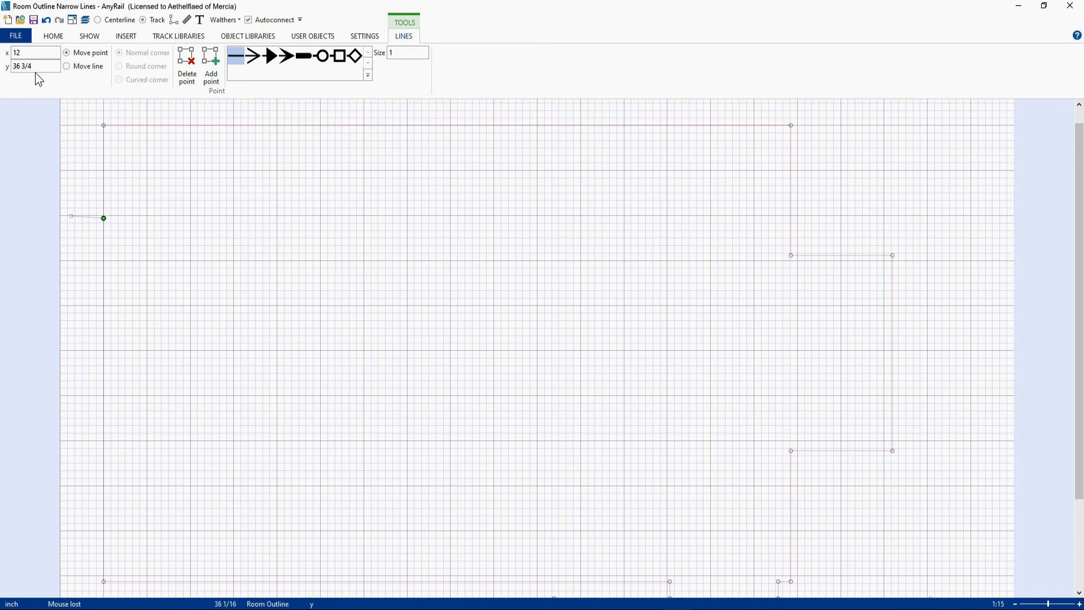
# - Position the left endpoint of the short horizontal line at x 8, y 36 12/16
pyautogui.click(71, 217)
pyautogui.click(38, 67)
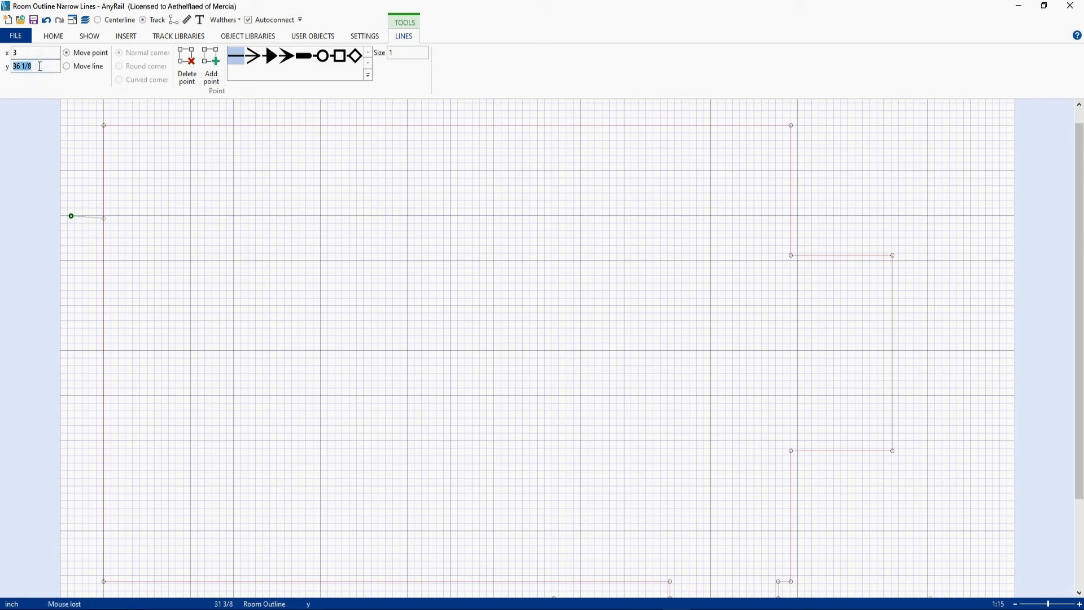
pyautogui.write('36 12/16')
pyautogui.press('Return')
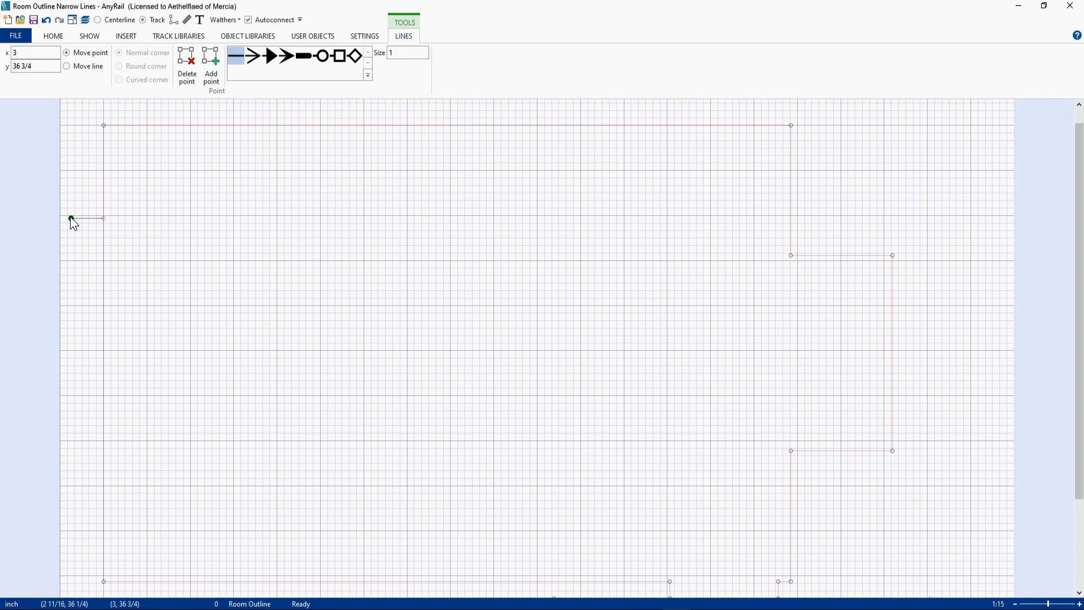
pyautogui.doubleClick(17, 52)
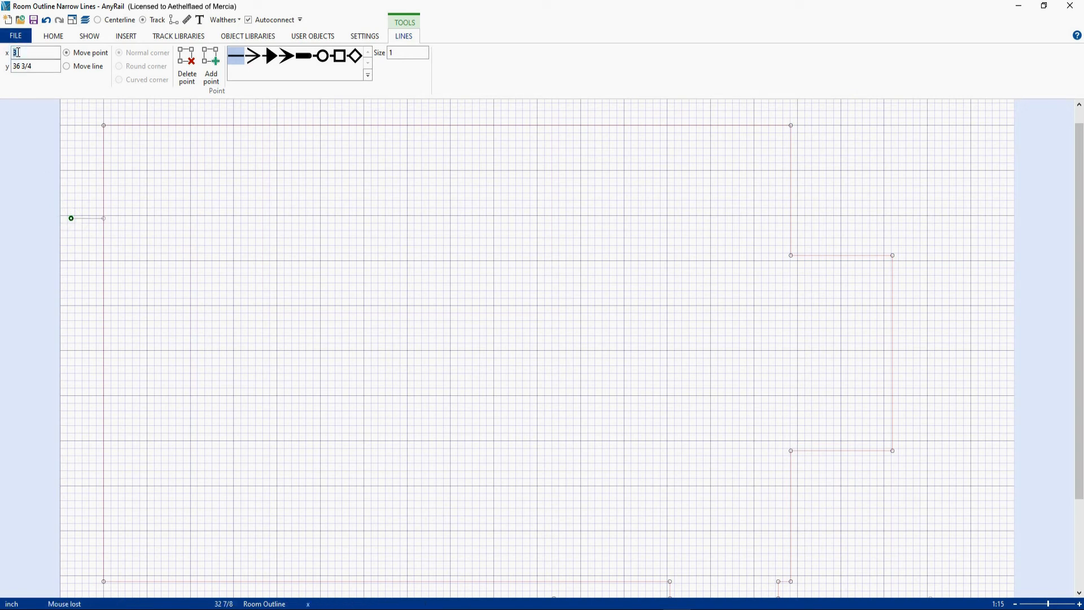
pyautogui.write('8')
pyautogui.press('Return')
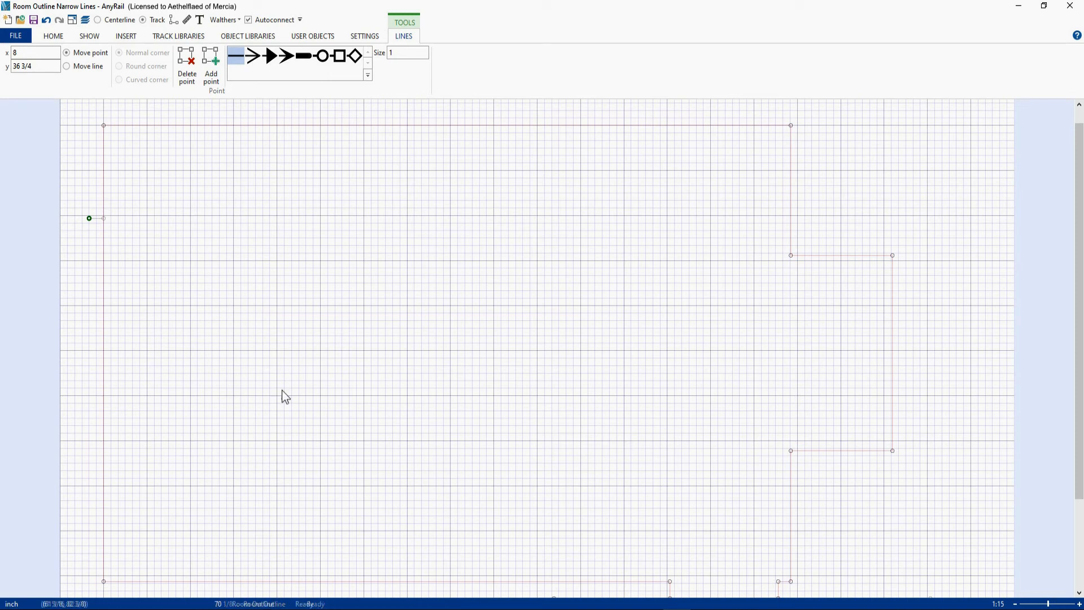
# - Draw a vertical line about 71 inches long down from the short line's left end and position its upper endpoint at x 8, y 36 12/16
pyautogui.moveTo(280, 391); pyautogui.dragTo(292, 315, button='right')
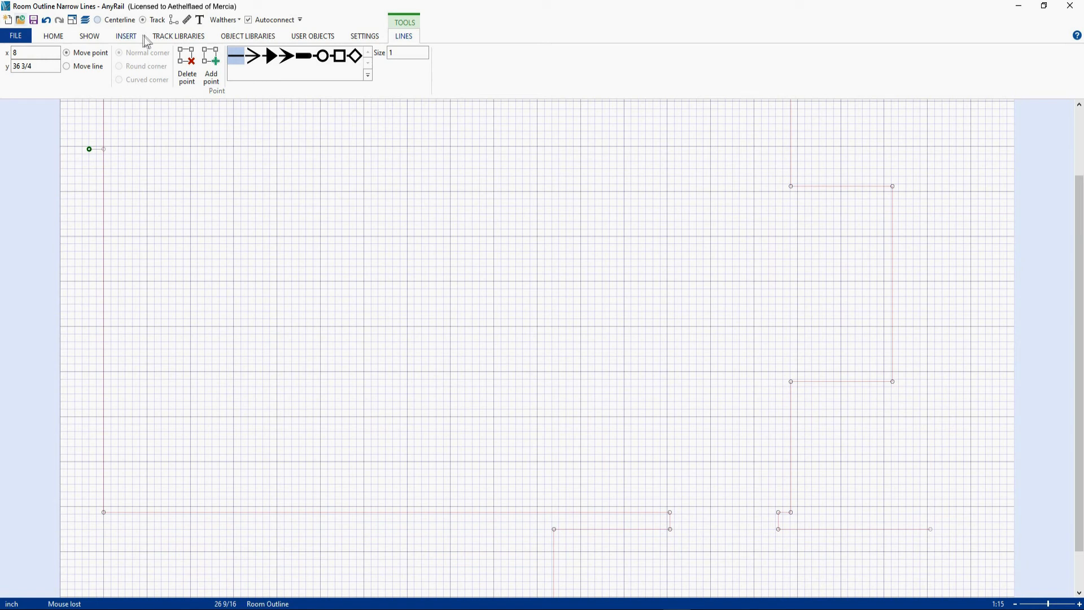
pyautogui.click(174, 21)
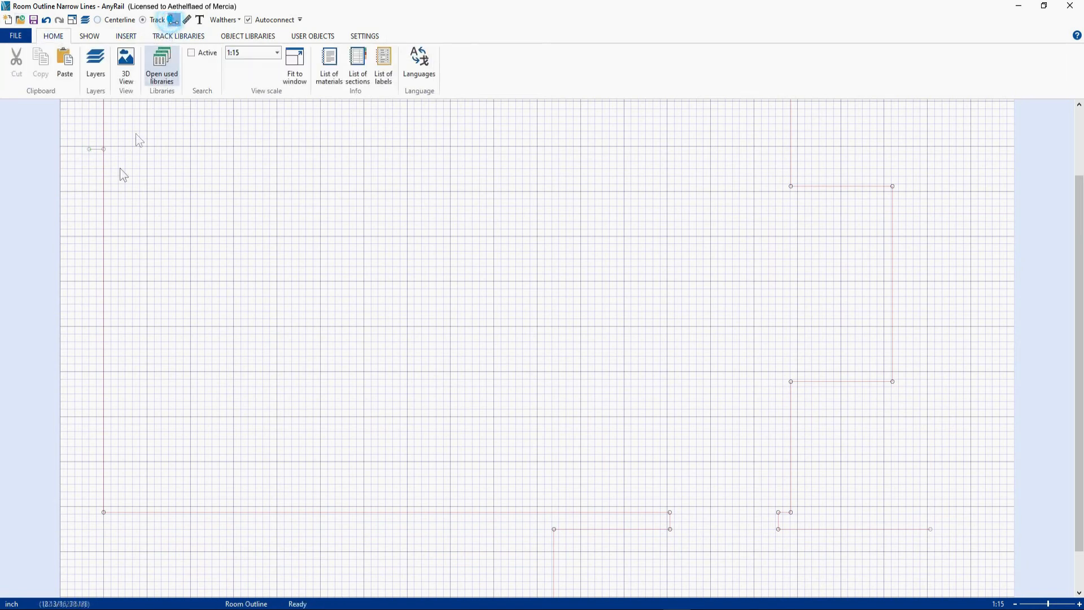
pyautogui.click(83, 150)
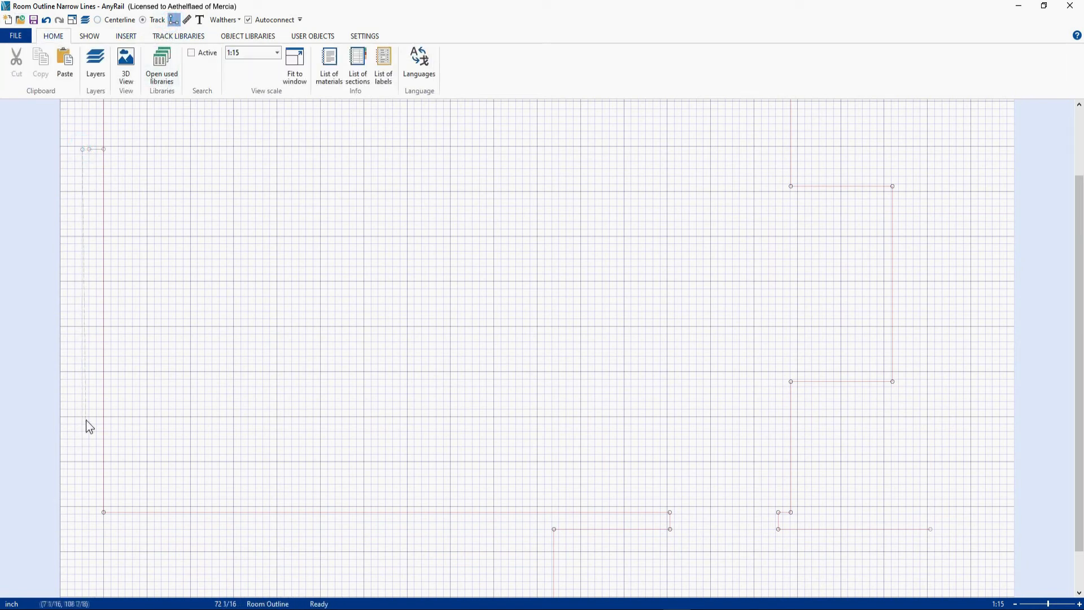
pyautogui.doubleClick(84, 415)
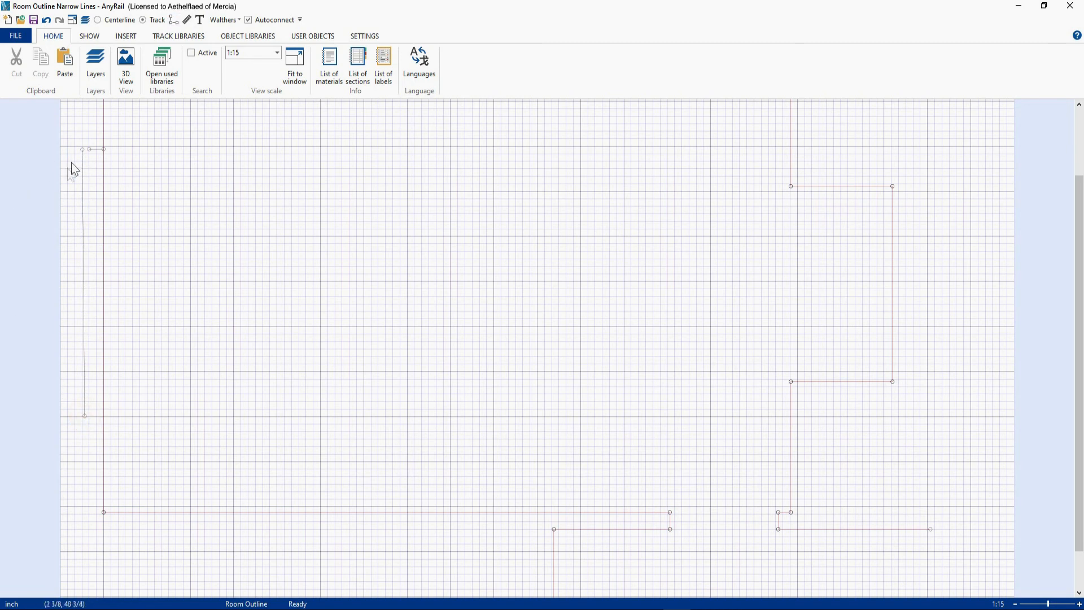
pyautogui.click(82, 148)
pyautogui.tripleClick(40, 53)
pyautogui.write('8')
pyautogui.tripleClick(39, 65)
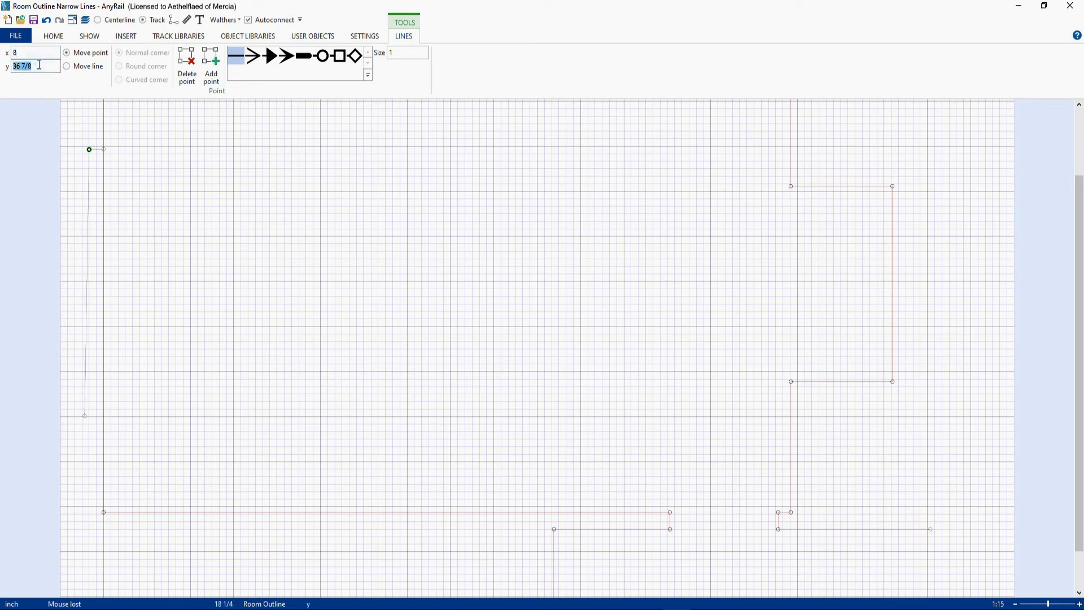
pyautogui.write('36 12/16')
pyautogui.press('Return')
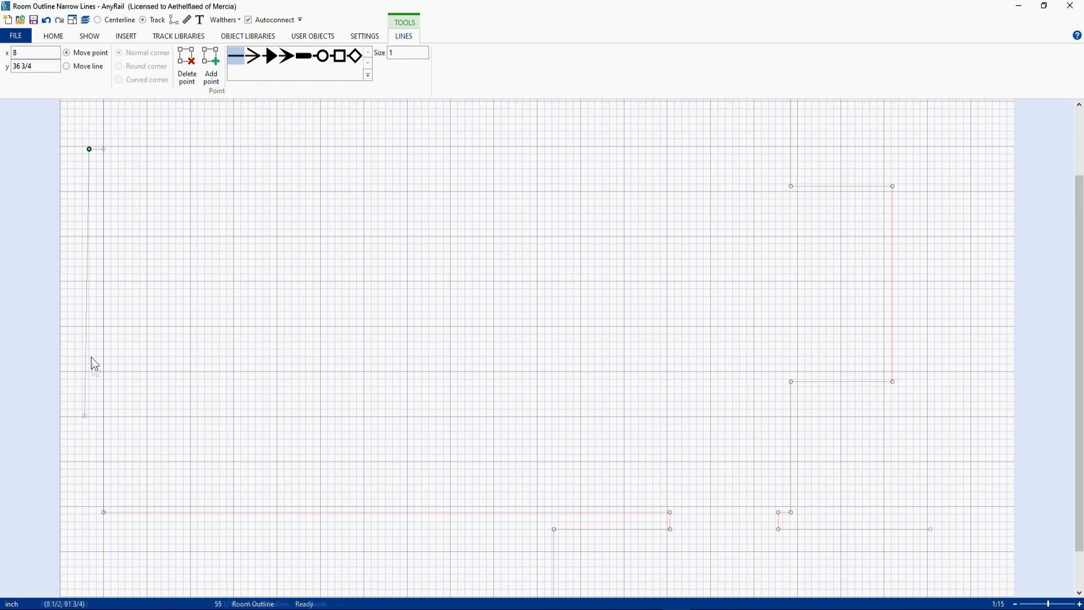
# - Position the bottom endpoint of the new vertical line at x 8, y 84 12/16 and check the line's length
pyautogui.click(86, 416)
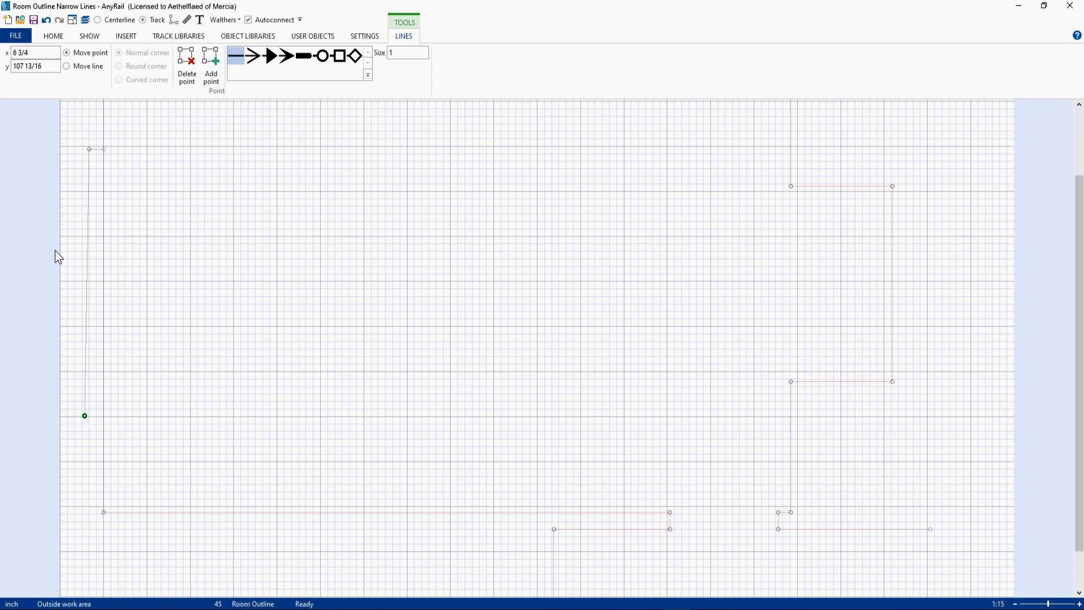
pyautogui.click(33, 54)
pyautogui.write('8')
pyautogui.click(47, 66)
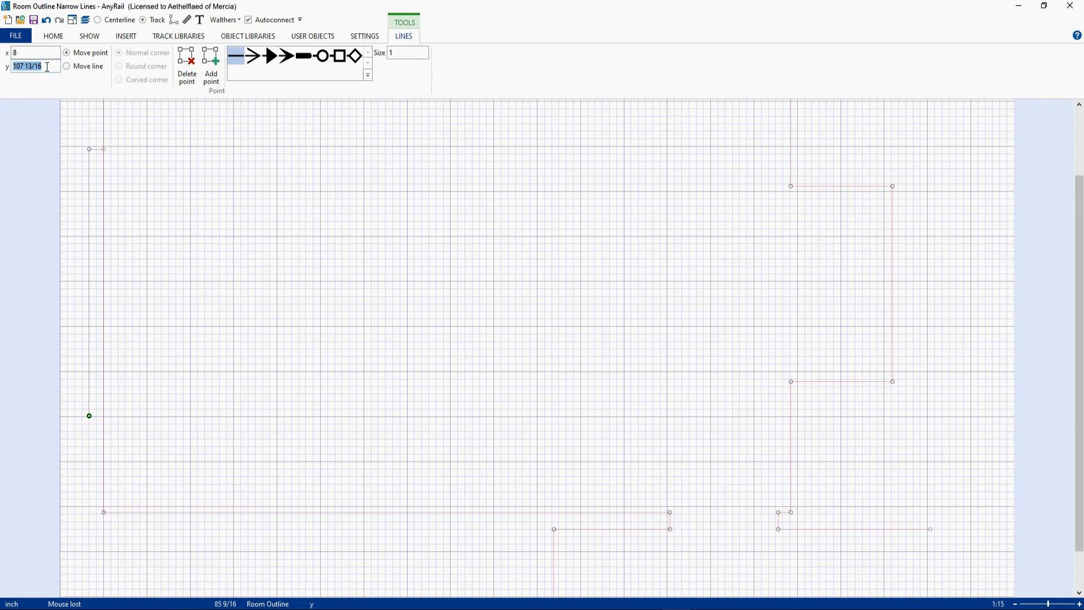
pyautogui.write('8')
pyautogui.write('4 12/1')
pyautogui.write('6')
pyautogui.press('Return')
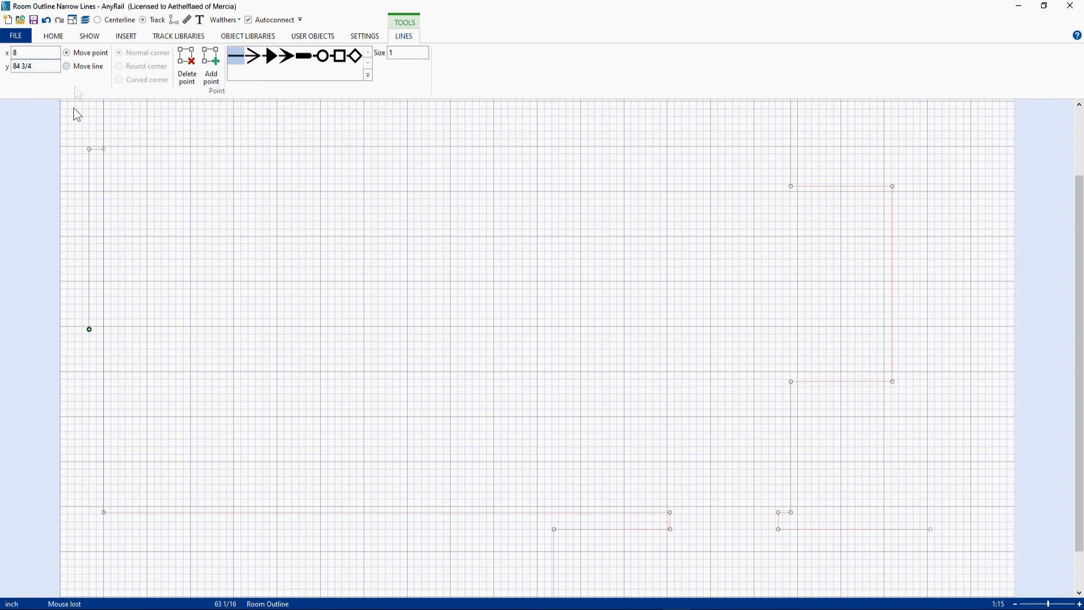
pyautogui.click(89, 251)
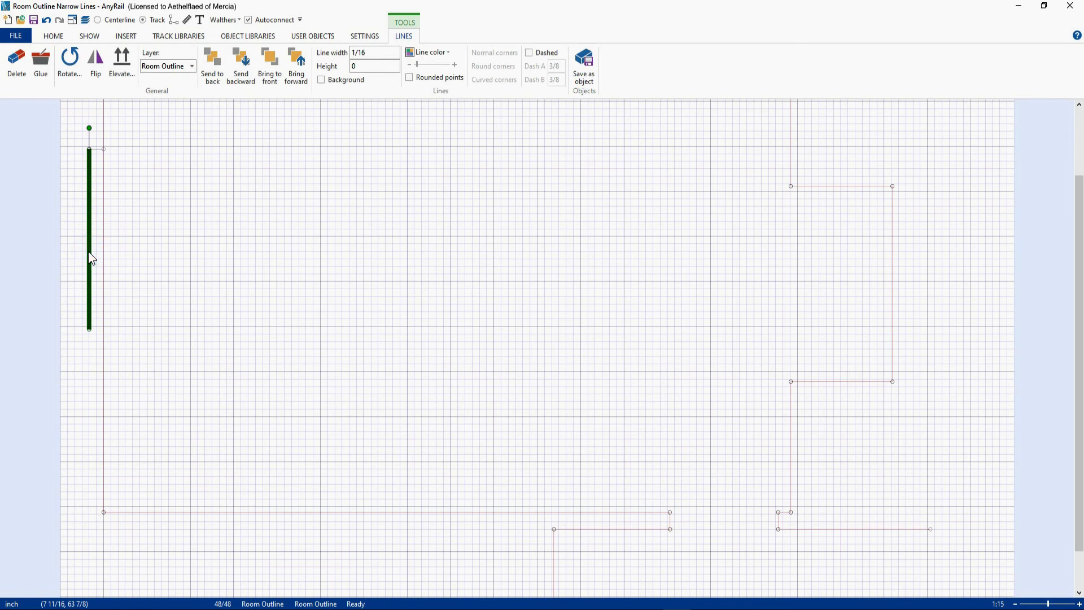
# - Set the vertical line's bottom endpoint to y 108 3/4 and check the line's length again
pyautogui.click(89, 330)
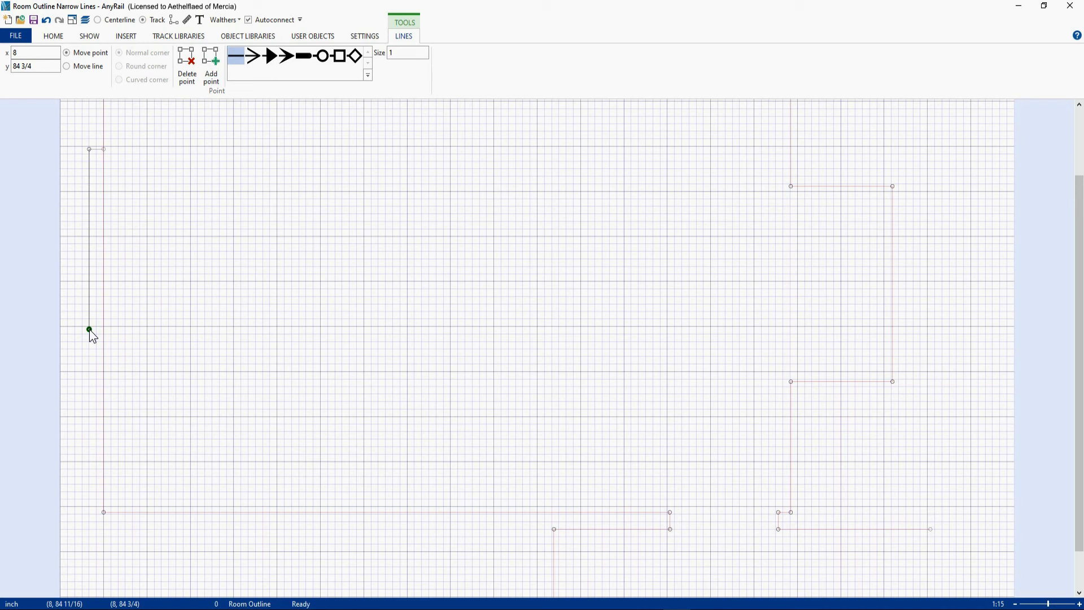
pyautogui.click(22, 67)
pyautogui.click(21, 67)
pyautogui.press('BackSpace')
pyautogui.press('BackSpace')
pyautogui.write('108')
pyautogui.press('Return')
pyautogui.click(89, 319)
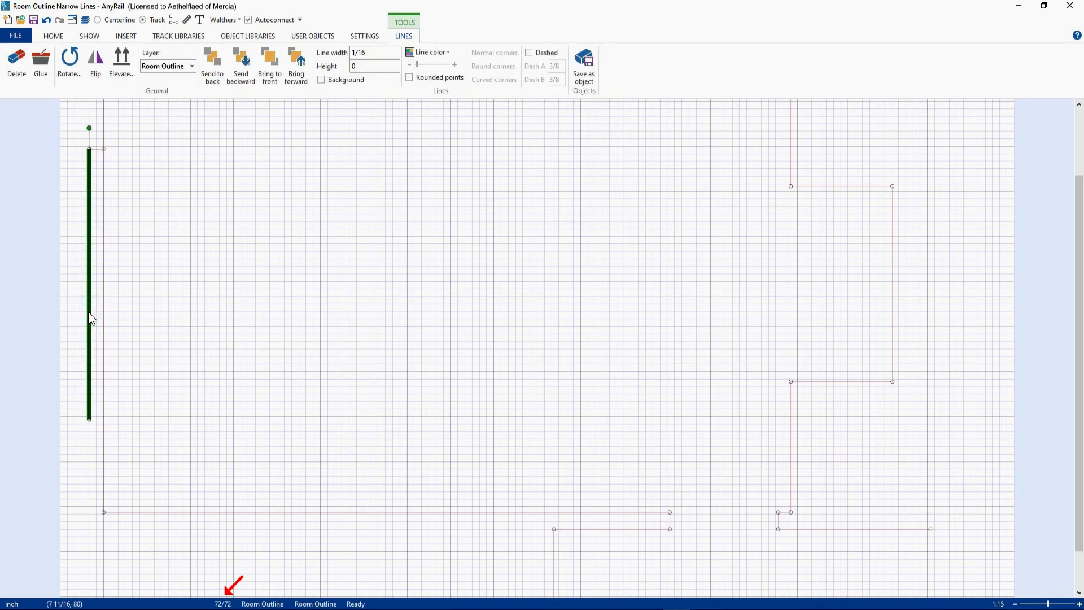
# - Insert a ruler inside the room near the left wall and orient it vertically
pyautogui.click(168, 315)
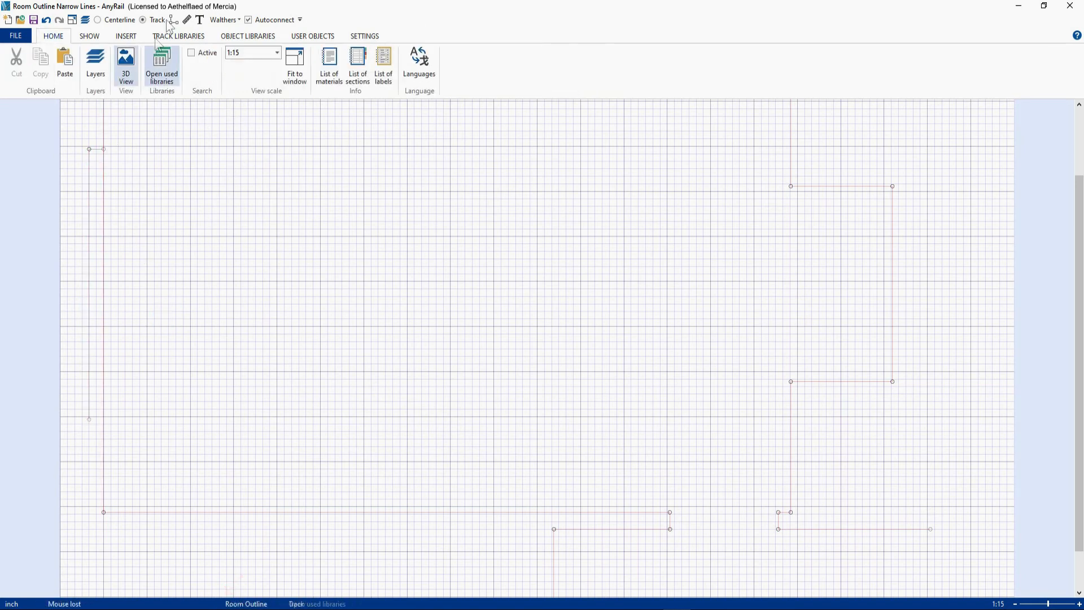
pyautogui.click(187, 21)
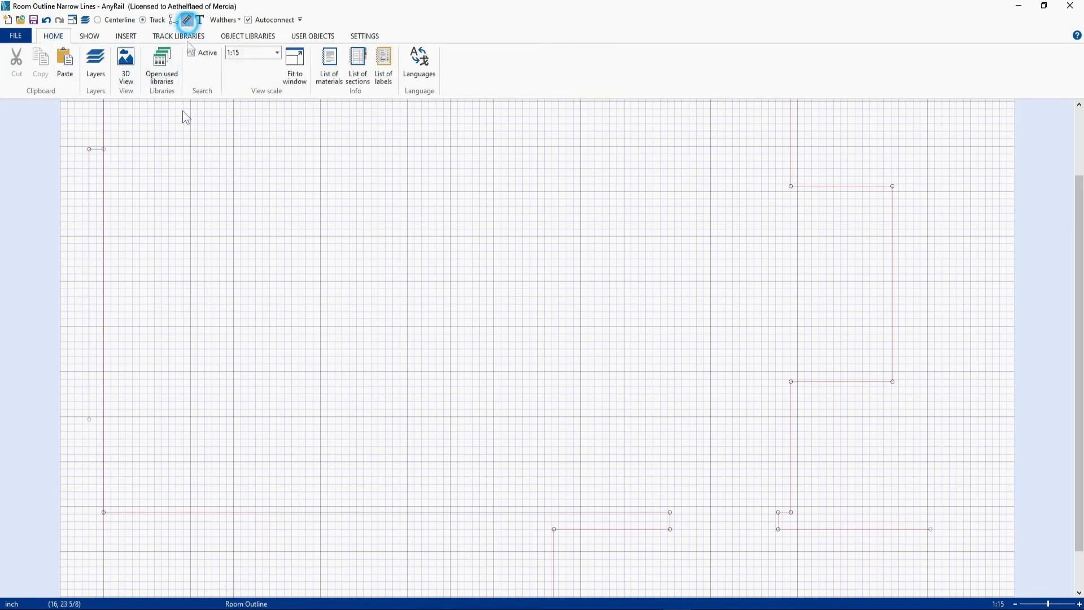
pyautogui.click(167, 383)
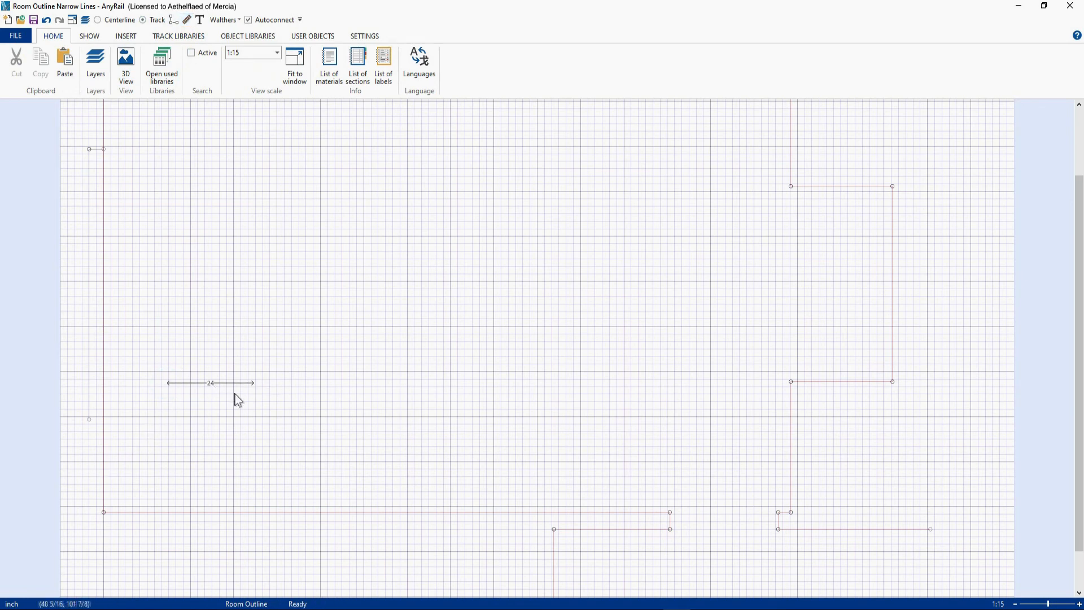
pyautogui.click(232, 381)
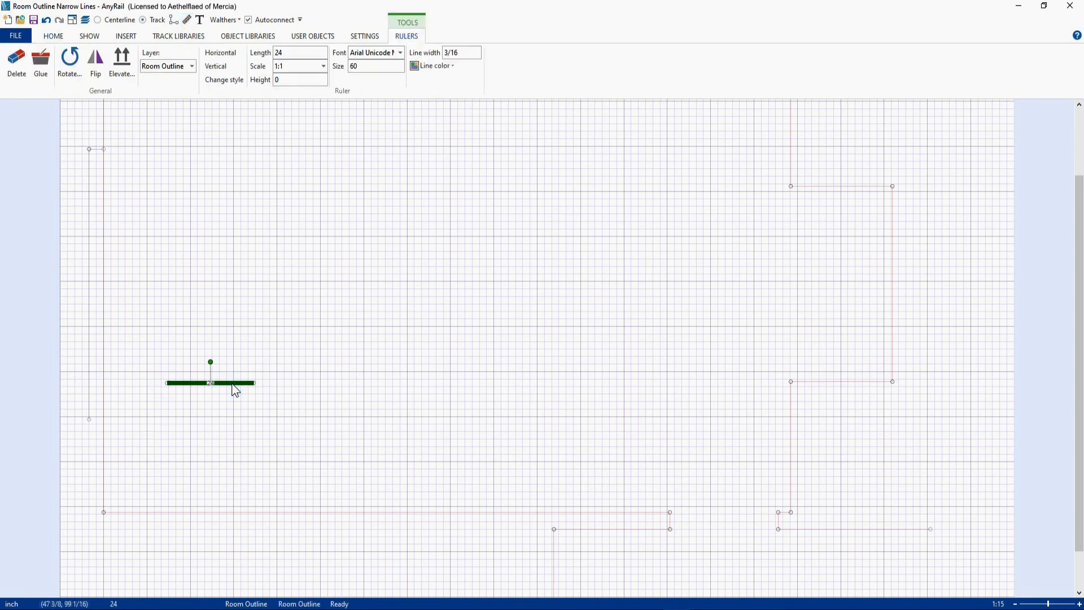
pyautogui.click(216, 66)
# - Move the vertical ruler outside the left wall and align its upper end with the bottom endpoint of the outer vertical line
pyautogui.moveTo(167, 416); pyautogui.dragTo(88, 444)
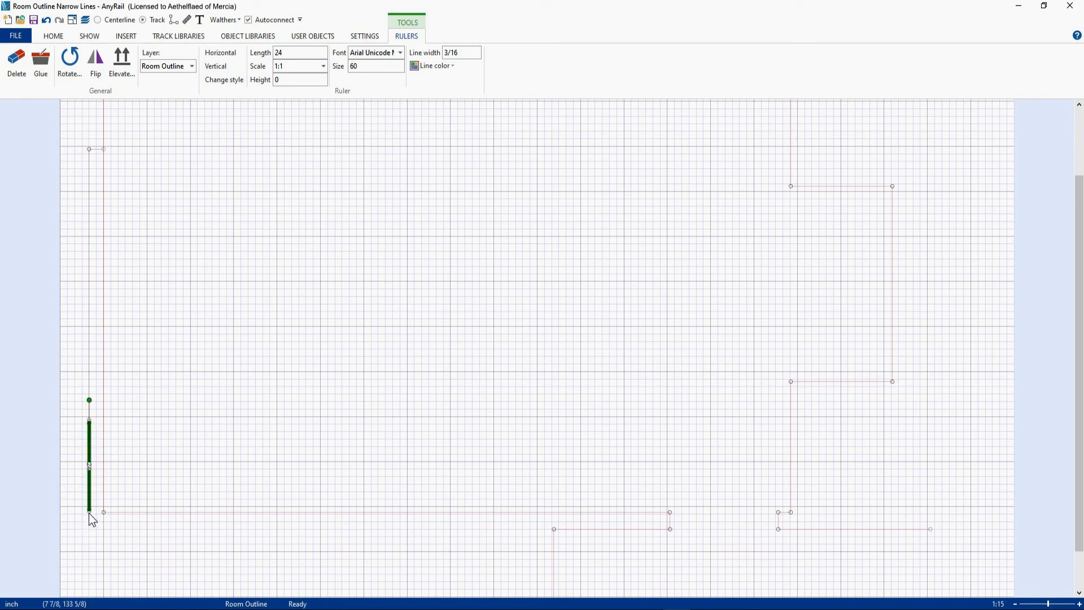
pyautogui.moveTo(89, 513); pyautogui.dragTo(89, 516)
pyautogui.scroll(3, 83, 494)
pyautogui.moveTo(97, 483); pyautogui.dragTo(408, 388, button='right')
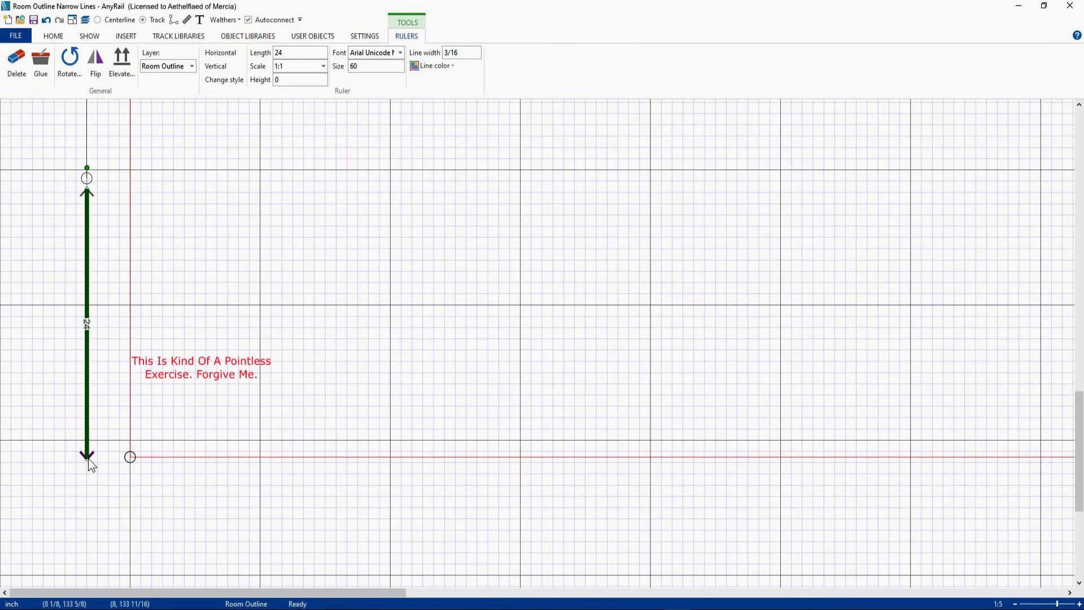
pyautogui.moveTo(86, 264); pyautogui.dragTo(85, 253)
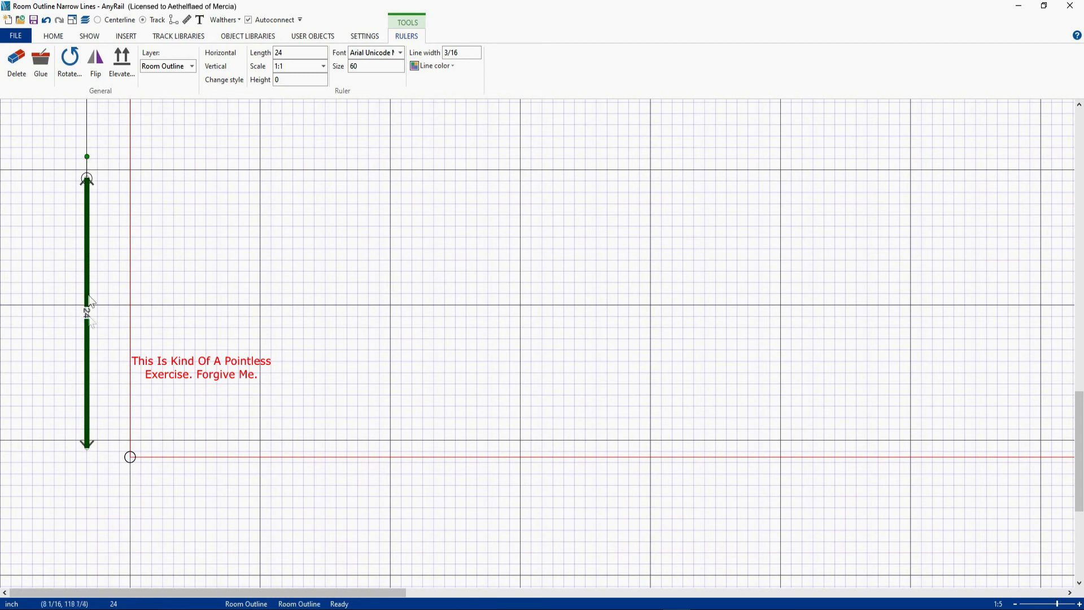
# - Stretch the vertical ruler's lower end down to the bottom wall's level to measure the remaining distance, and delete the ruler
pyautogui.moveTo(86, 447); pyautogui.dragTo(88, 459)
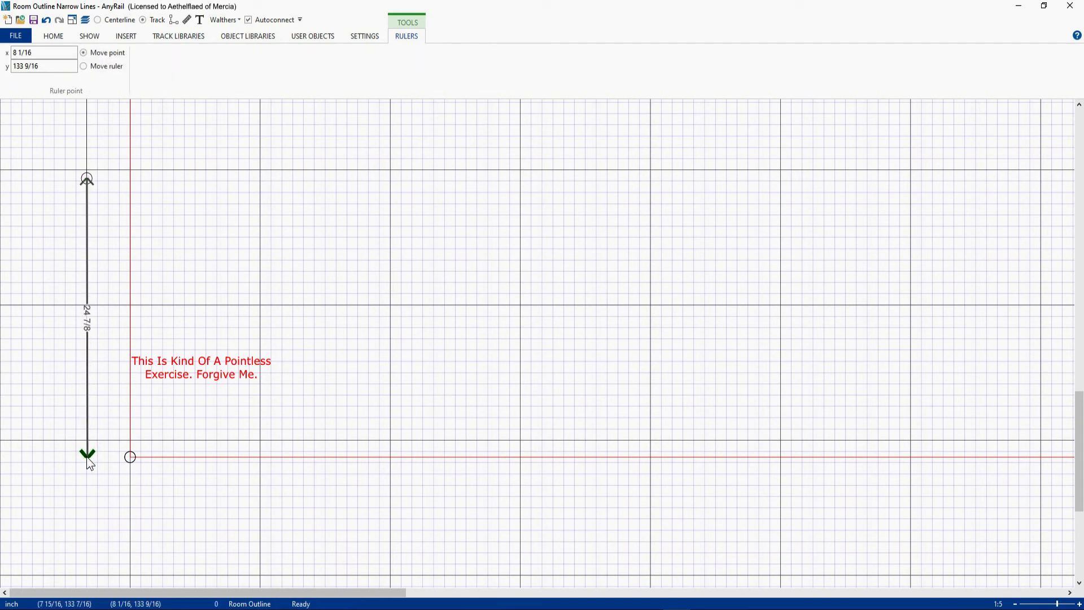
pyautogui.moveTo(87, 459); pyautogui.dragTo(87, 455)
pyautogui.rightClick(86, 239)
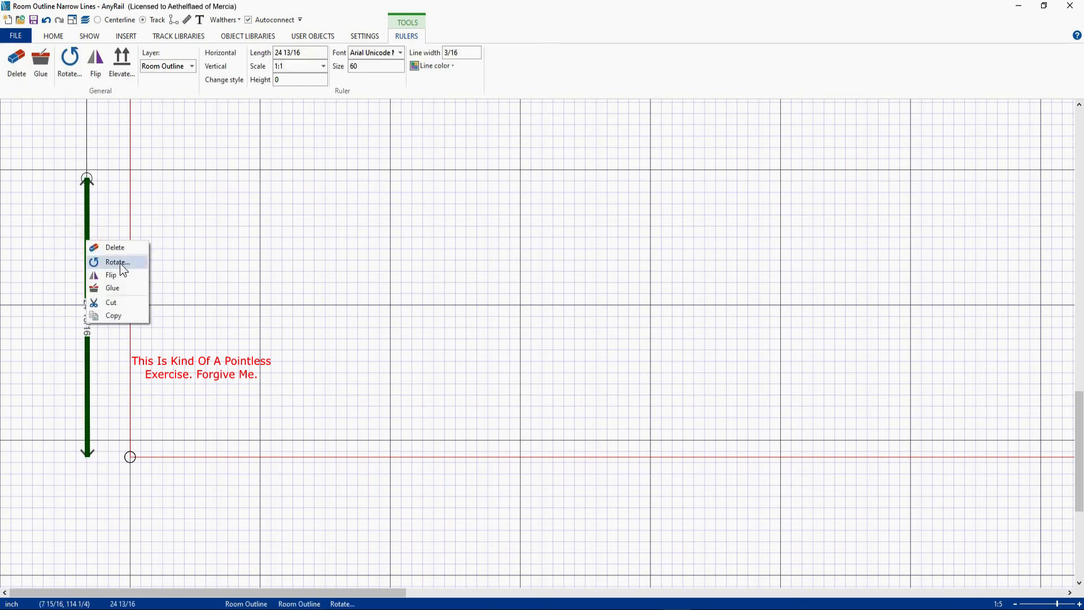
pyautogui.click(109, 247)
# - Draw a short, roughly horizontal line across the left wall just below the bottom endpoint of the outer vertical line
pyautogui.scroll(-1, 261, 344)
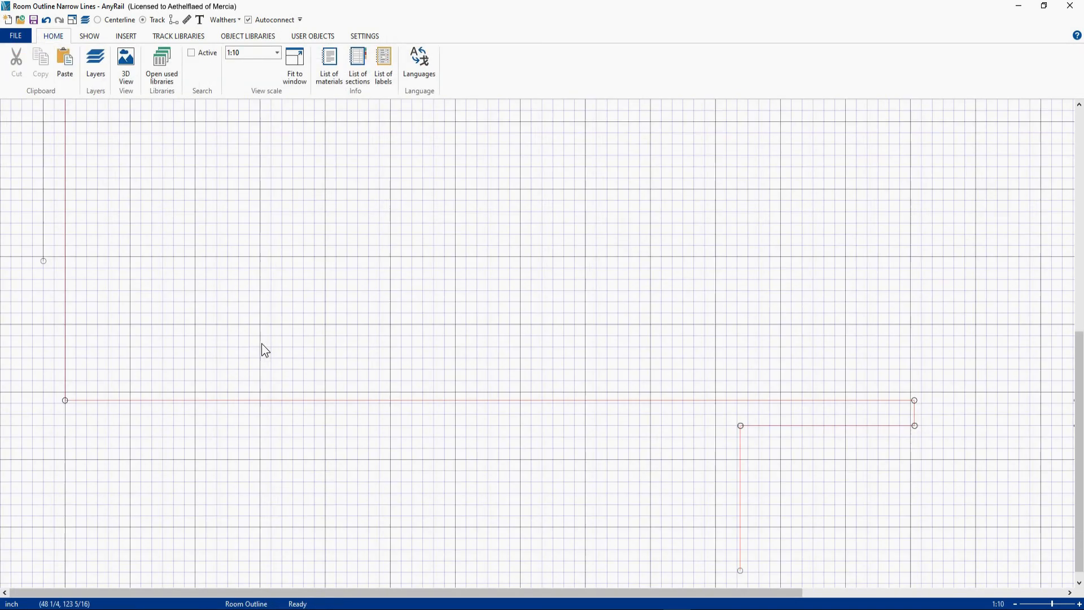
pyautogui.scroll(-1, 261, 344)
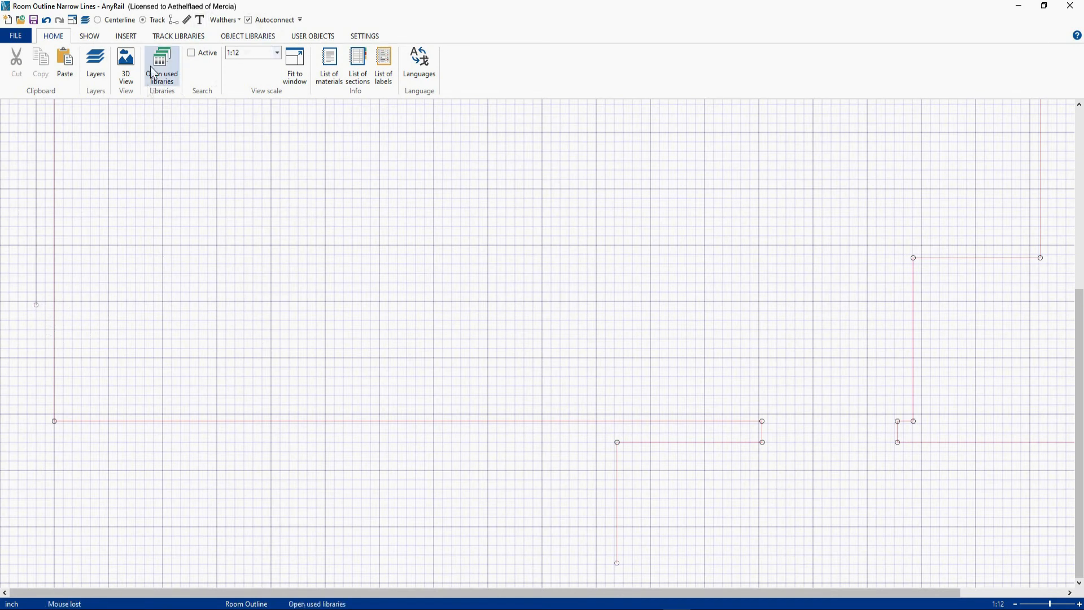
pyautogui.click(173, 20)
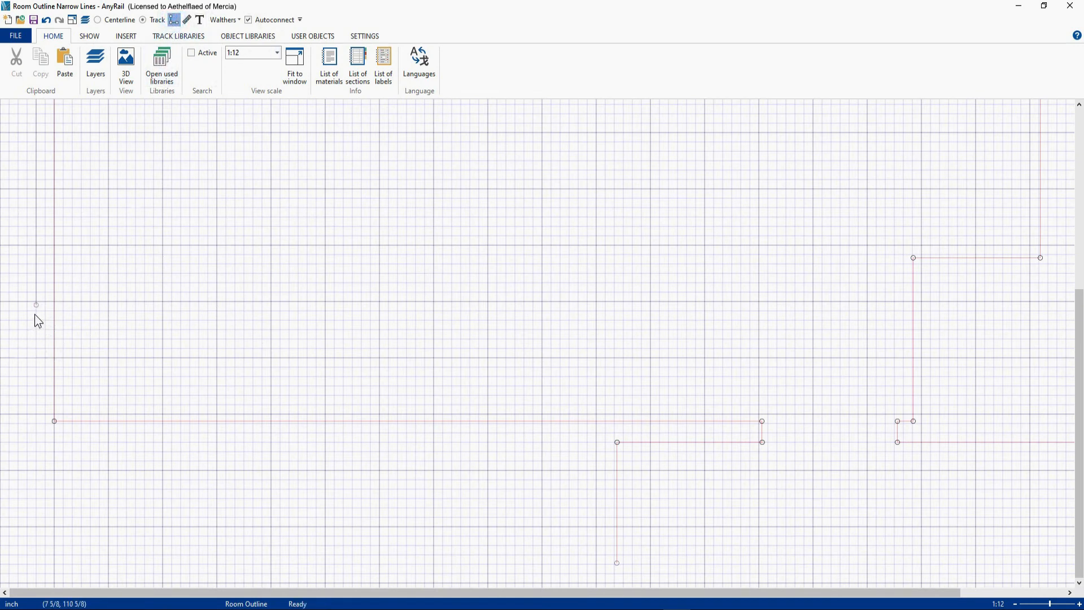
pyautogui.click(80, 317)
pyautogui.rightClick(80, 317)
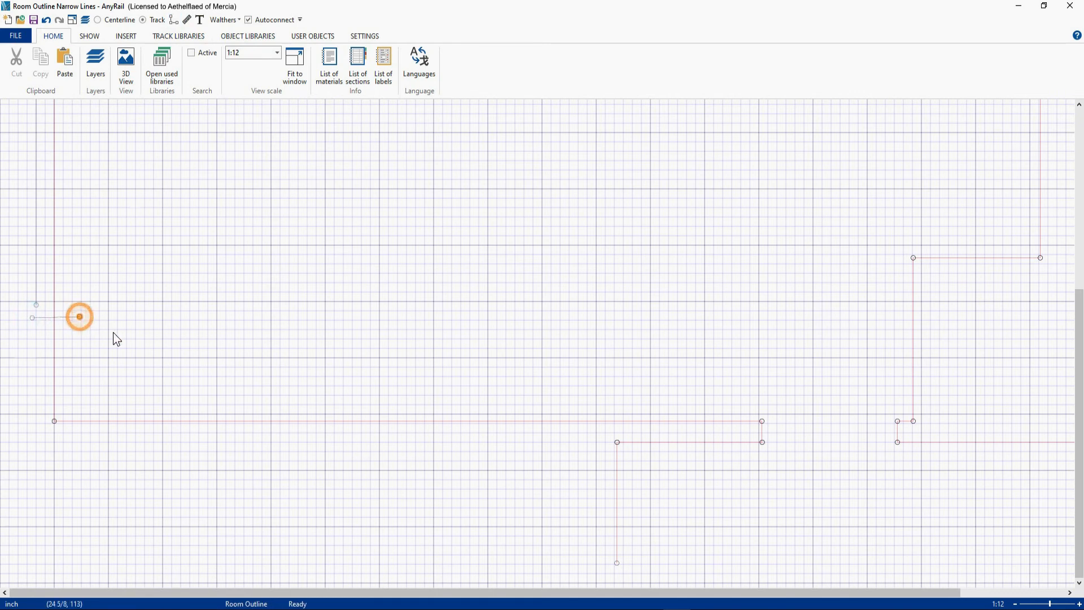
# - Position the new short line's left endpoint at x 8, y 108 12/16
pyautogui.click(32, 318)
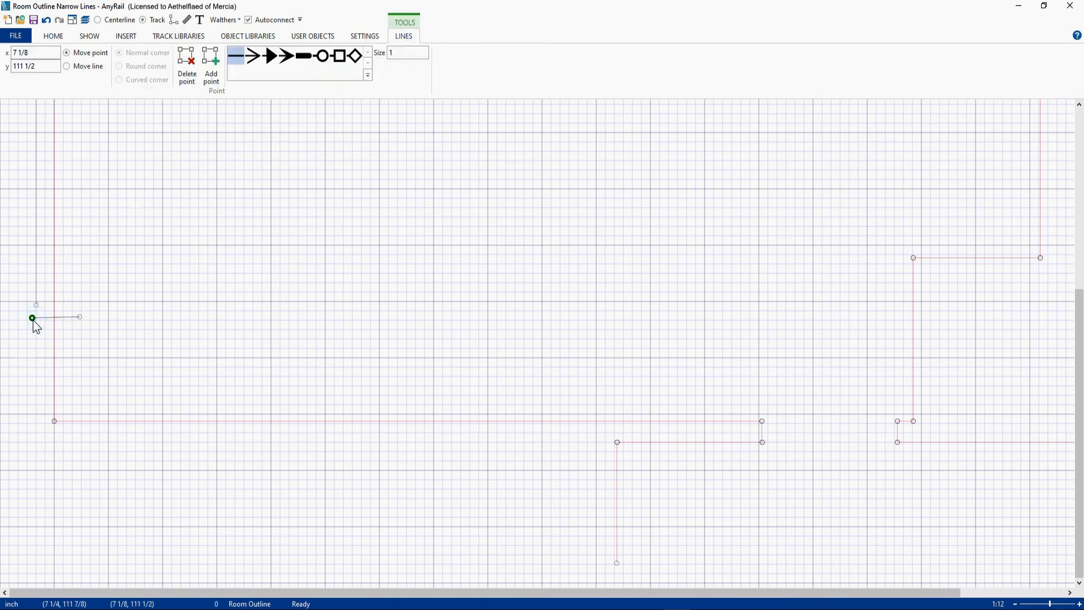
pyautogui.click(34, 53)
pyautogui.write('8')
pyautogui.click(34, 66)
pyautogui.write('108 12')
pyautogui.press('Return')
# - Position the short line's right endpoint on the left wall at x 12, y 108 12/16
pyautogui.click(79, 316)
pyautogui.click(35, 66)
pyautogui.write('108 12/16')
pyautogui.press('Return')
pyautogui.click(34, 53)
pyautogui.write('12')
pyautogui.press('Return')
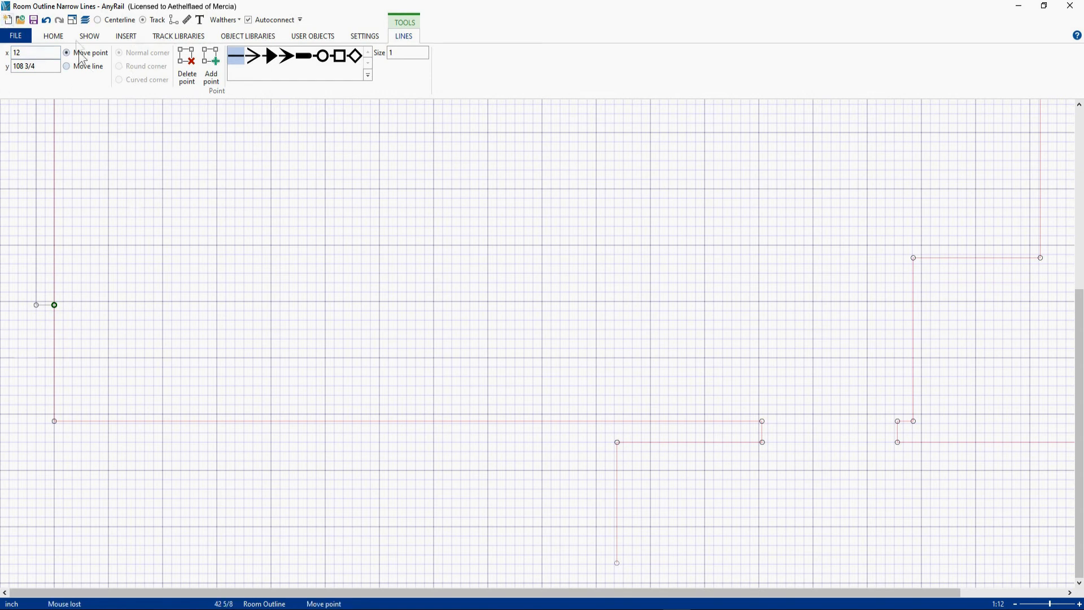
# - Select the room outline's lines together, including the left-wall recess, and set their line color to red
pyautogui.click(75, 23)
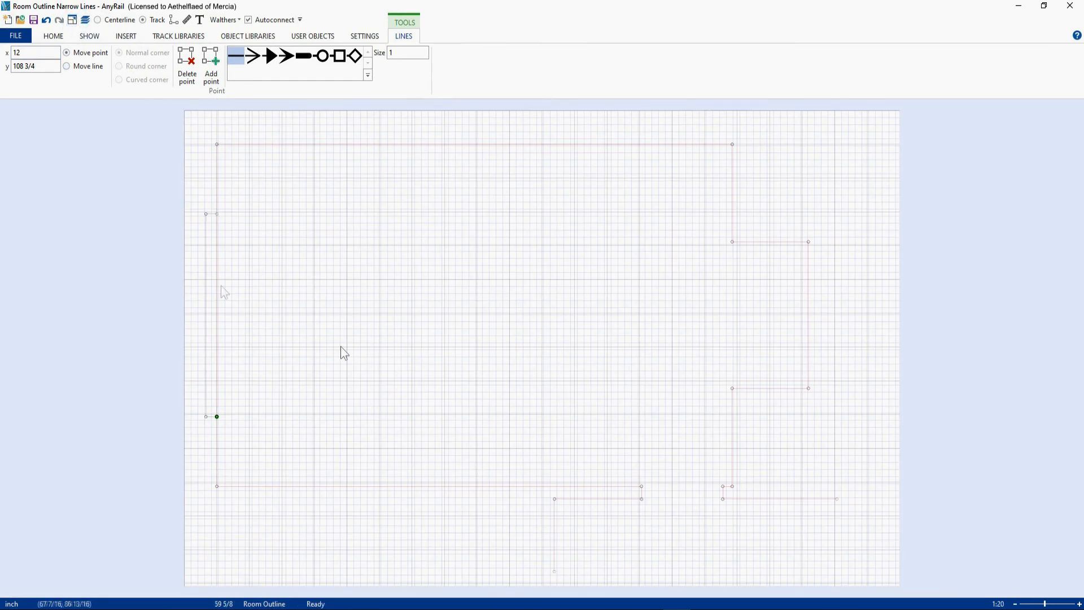
pyautogui.moveTo(193, 133); pyautogui.dragTo(873, 549)
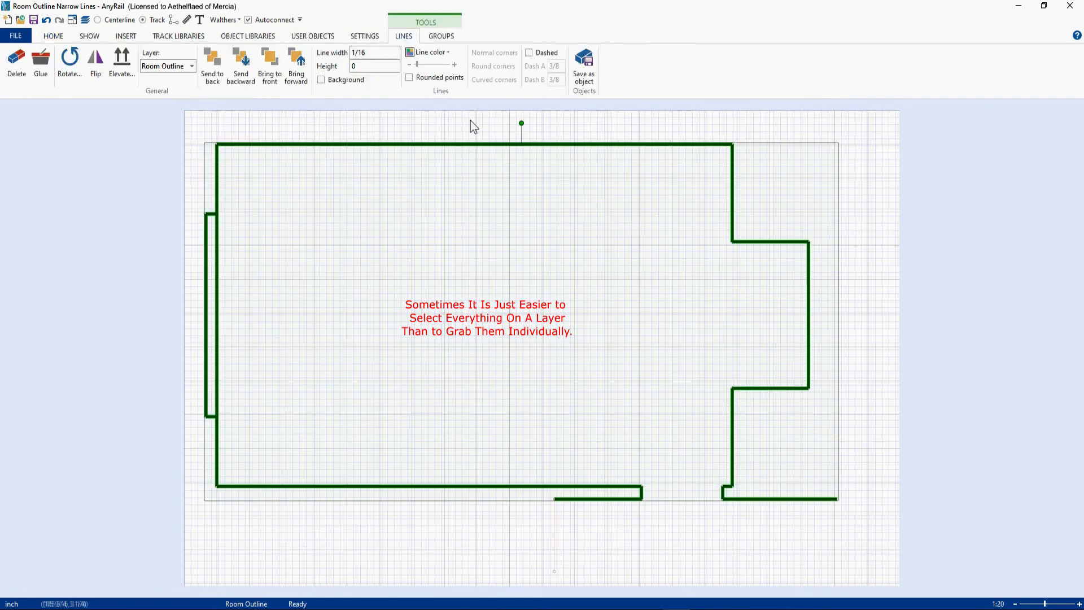
pyautogui.click(432, 52)
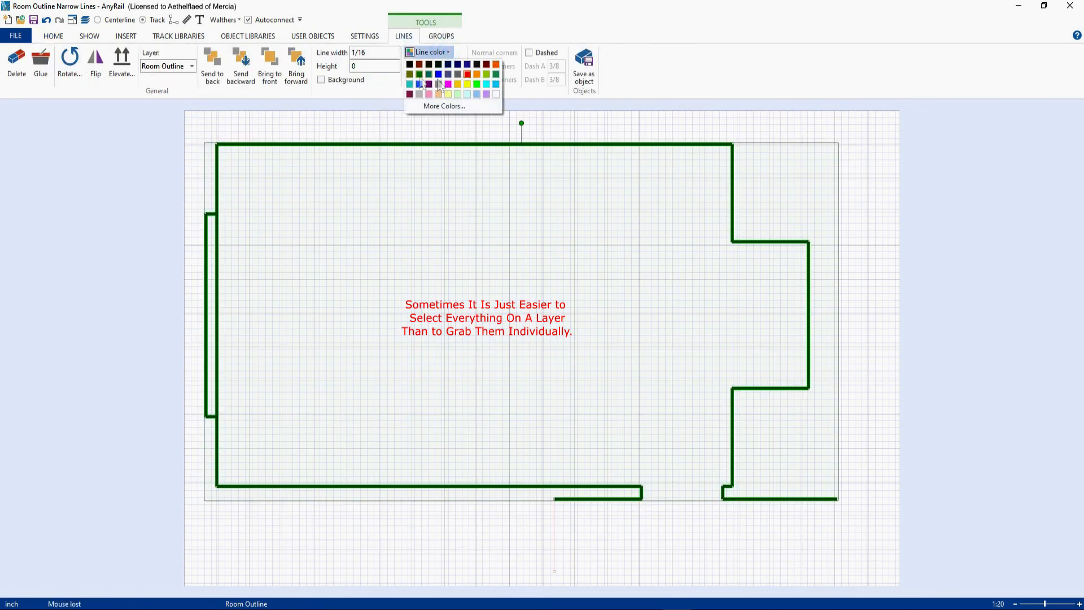
pyautogui.click(467, 74)
pyautogui.click(460, 165)
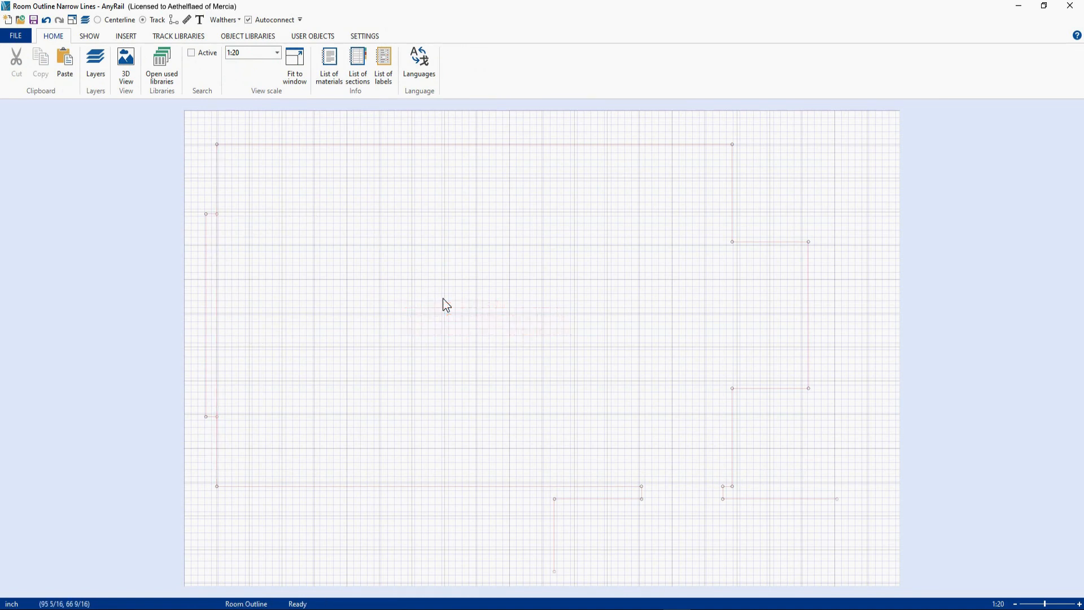
# - Check the length and layer of the bottom, lower right, top and left wall lines
pyautogui.click(469, 486)
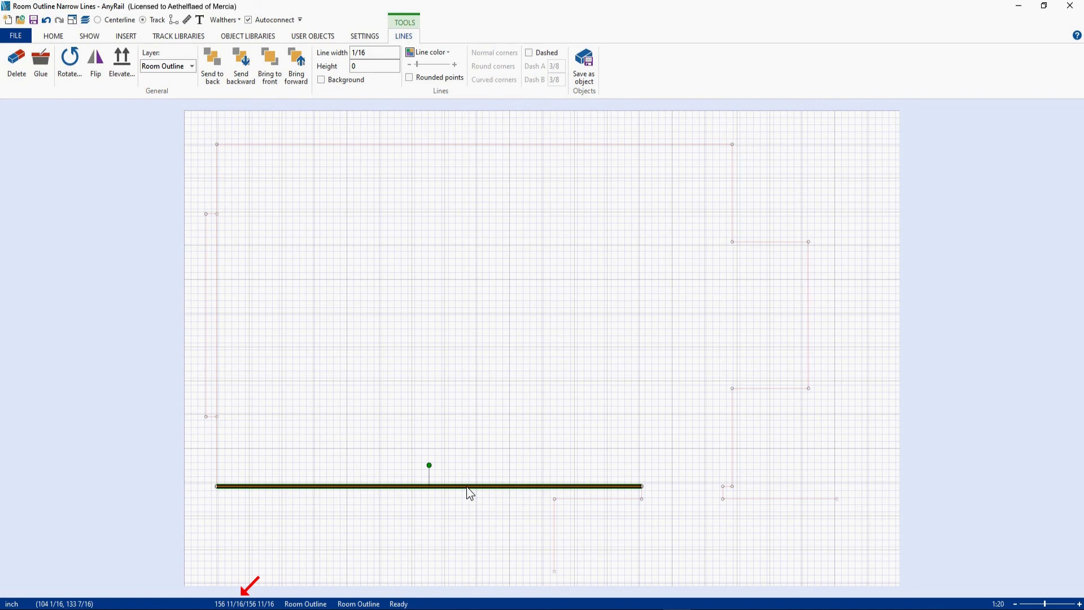
pyautogui.click(733, 435)
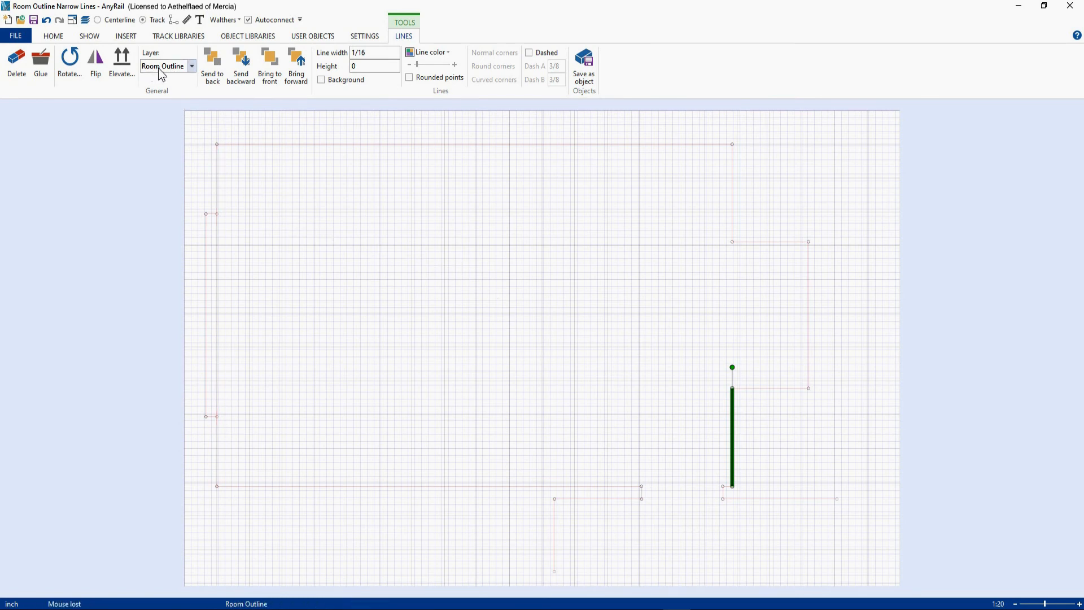
pyautogui.click(266, 145)
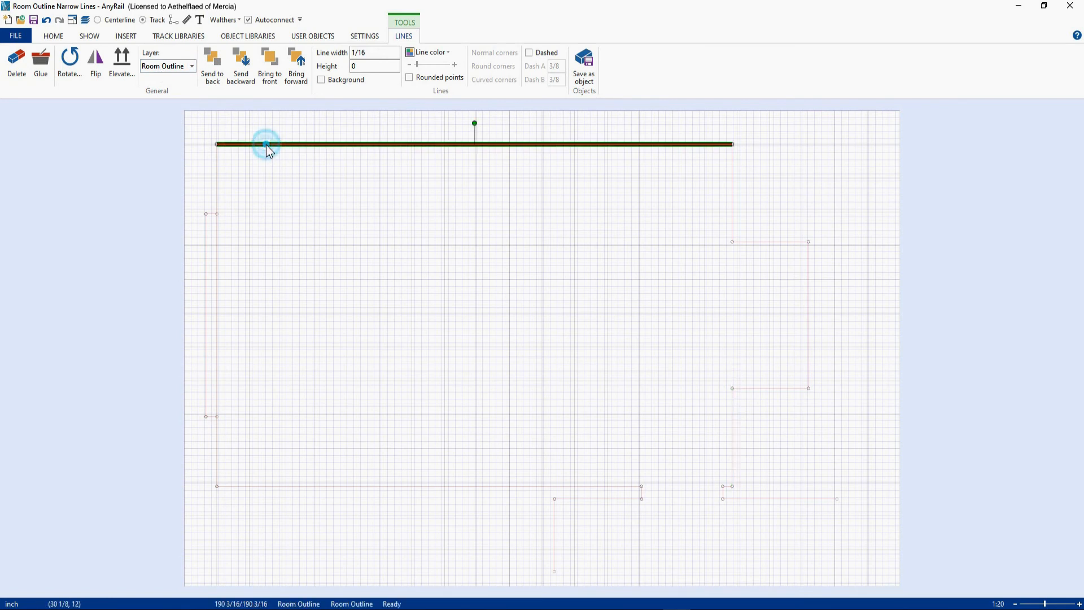
pyautogui.click(216, 177)
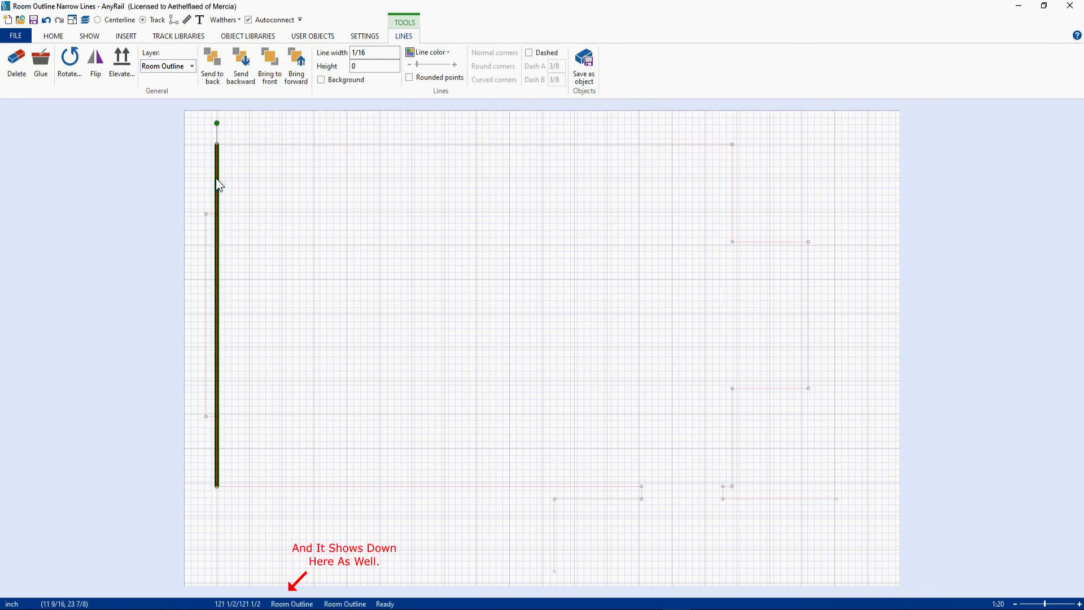
pyautogui.click(317, 438)
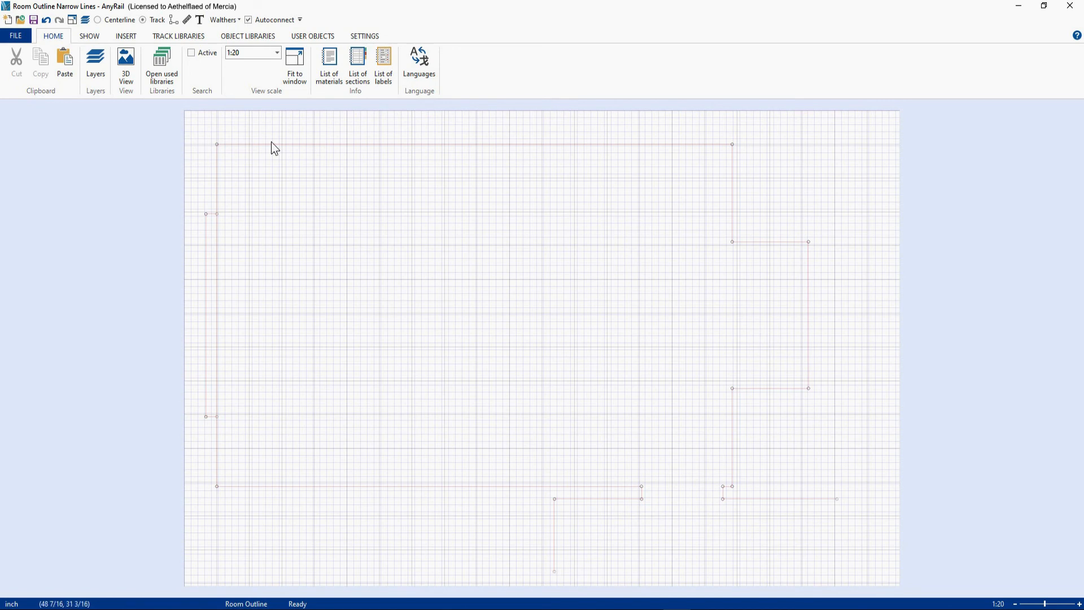
# - Add the text label "Closet" and center it in the alcove on the room's right side
pyautogui.click(201, 21)
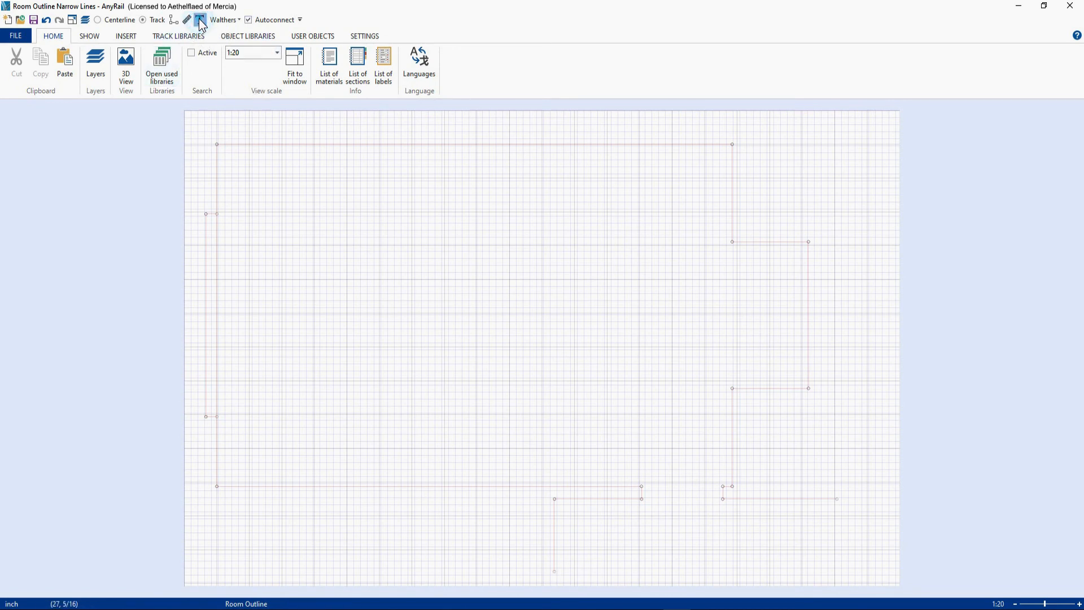
pyautogui.click(758, 310)
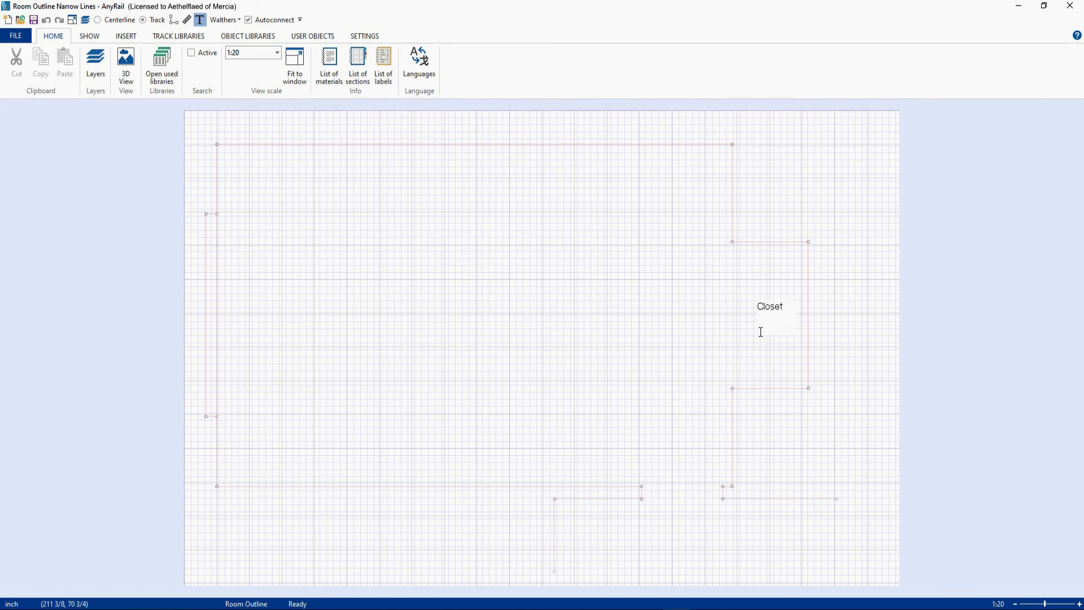
pyautogui.click(763, 338)
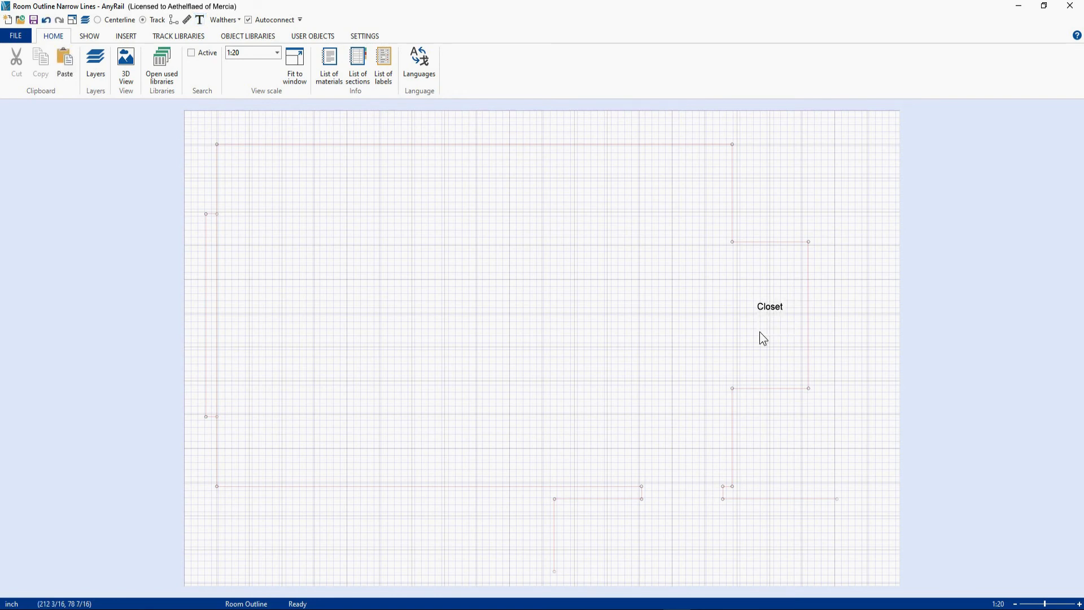
pyautogui.click(772, 307)
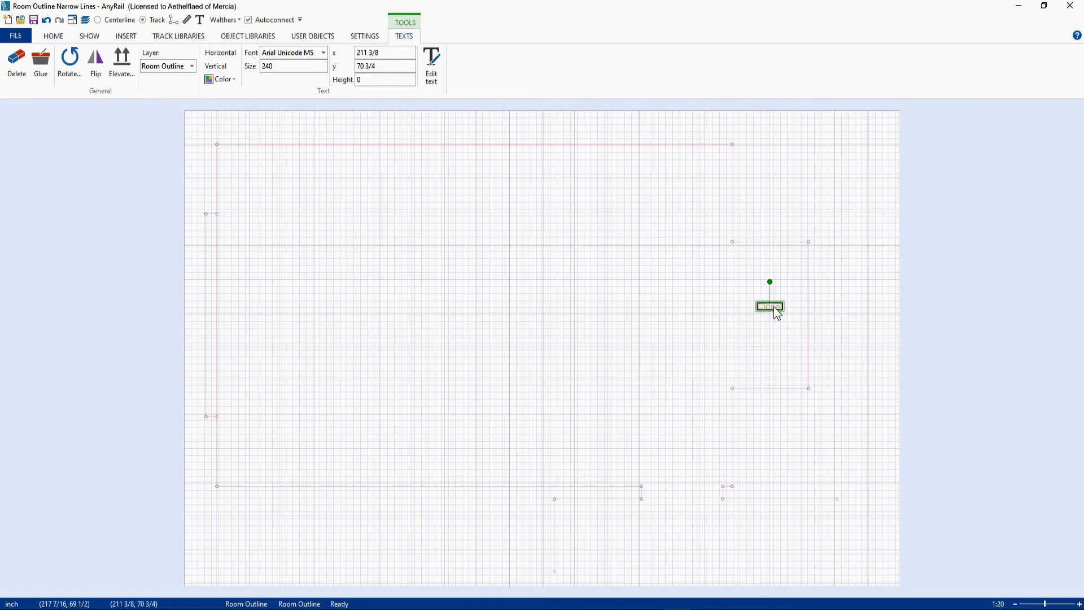
pyautogui.moveTo(769, 310)
pyautogui.mouseDown()
pyautogui.moveTo(764, 333)
pyautogui.moveTo(770, 319)
pyautogui.mouseUp()
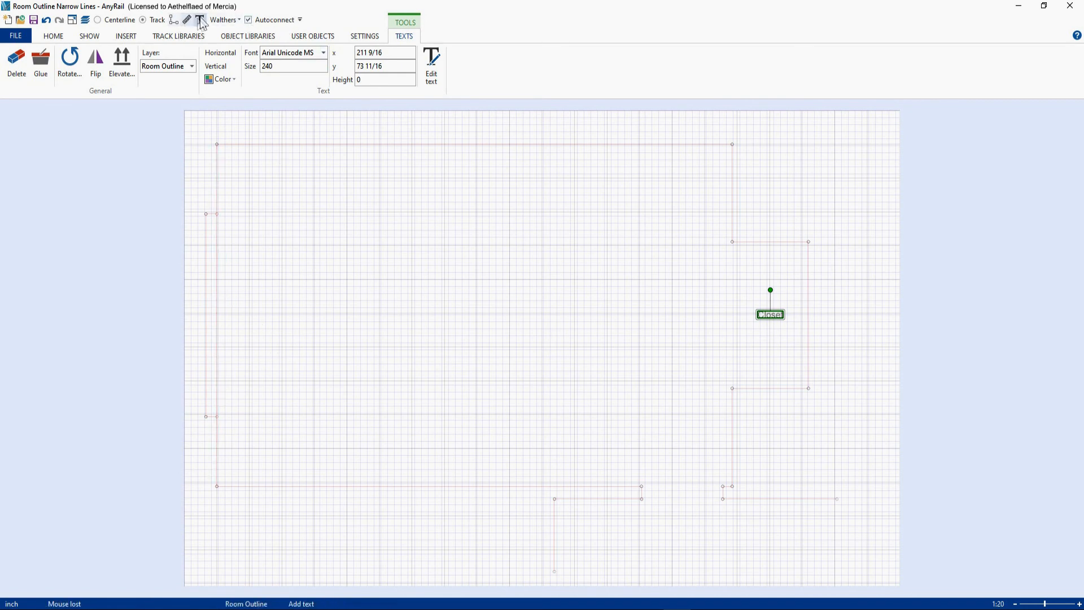
# - Add the text label "Window", rotated 90 degrees counterclockwise, inside the left-wall recess
pyautogui.click(199, 20)
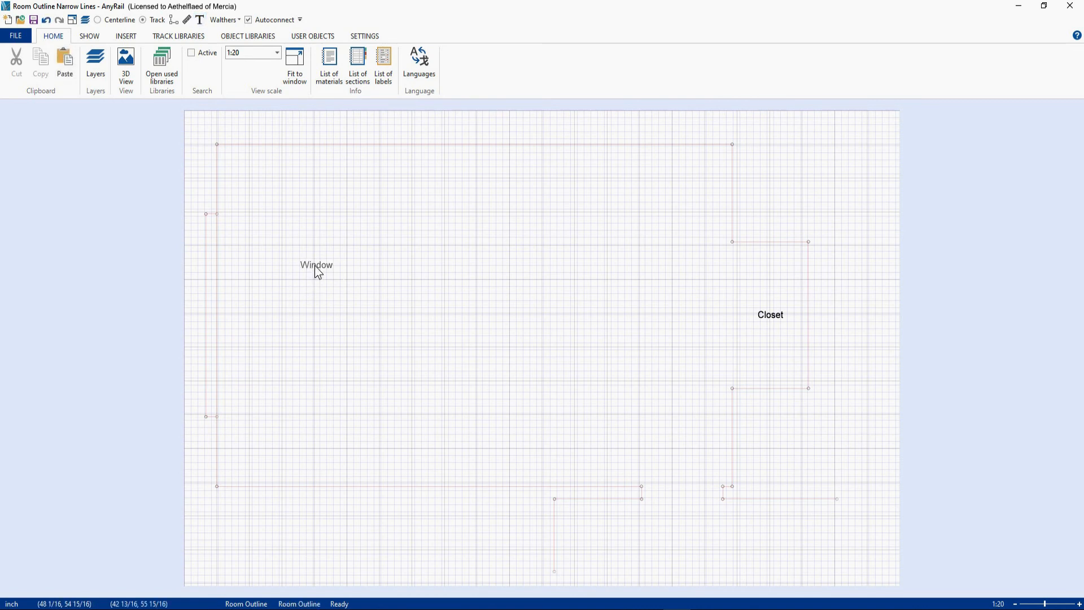
pyautogui.click(316, 273)
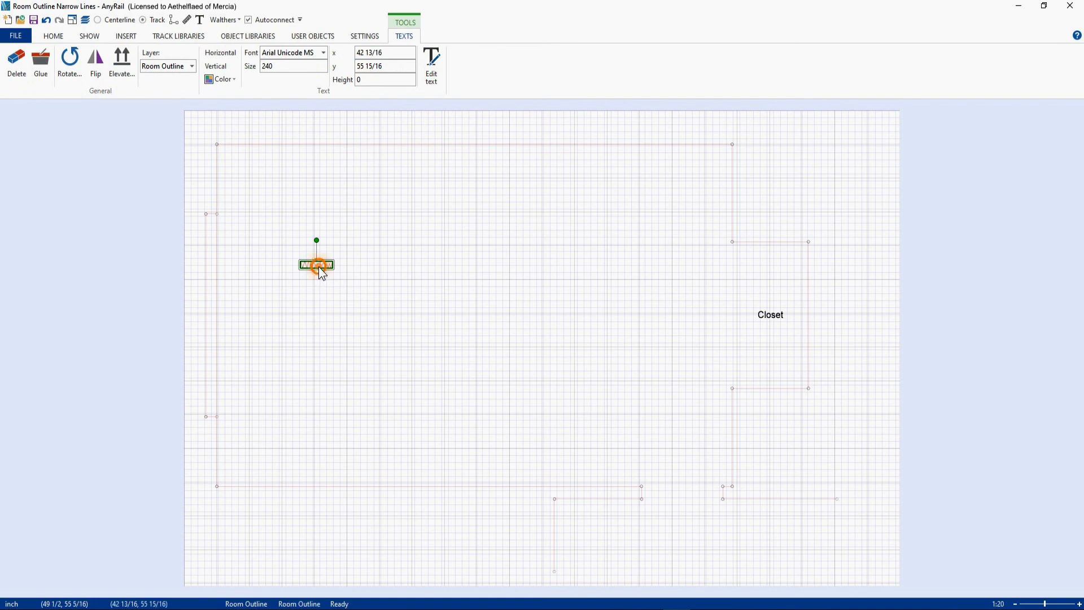
pyautogui.rightClick(318, 269)
pyautogui.click(345, 288)
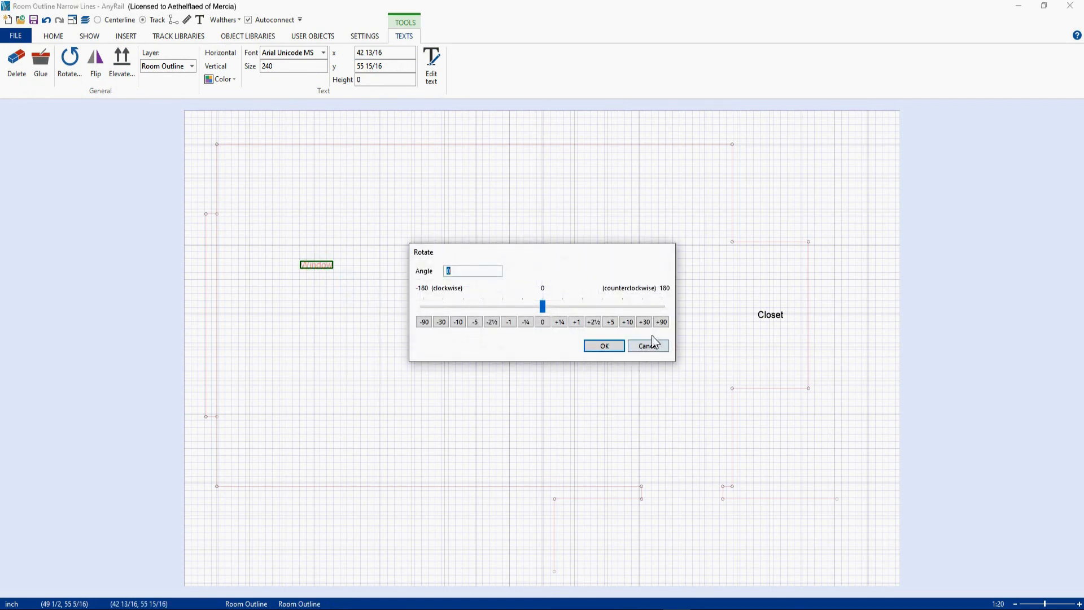
pyautogui.click(661, 322)
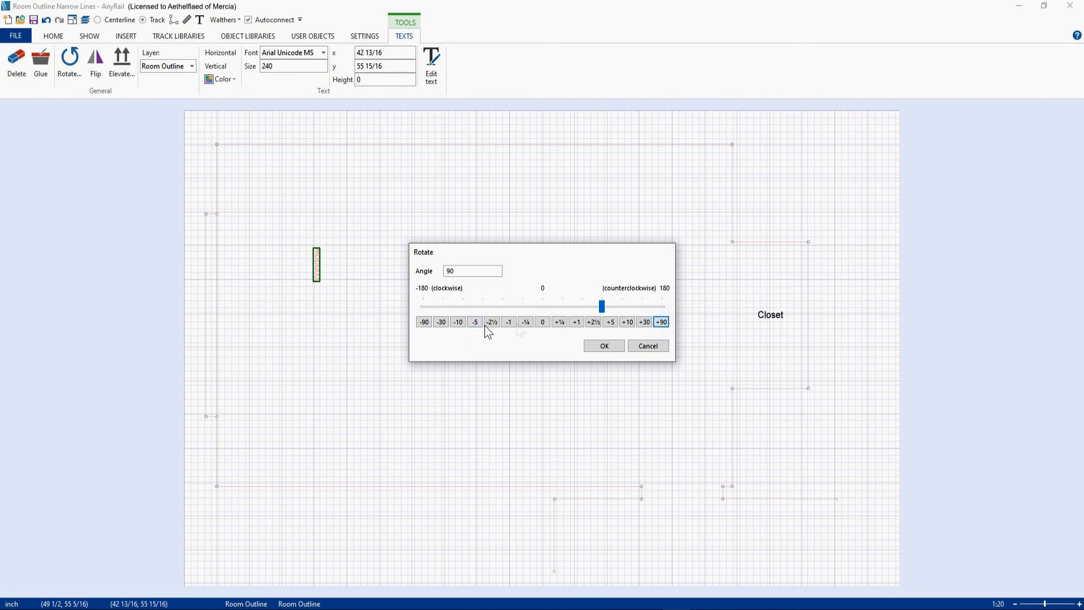
pyautogui.click(604, 346)
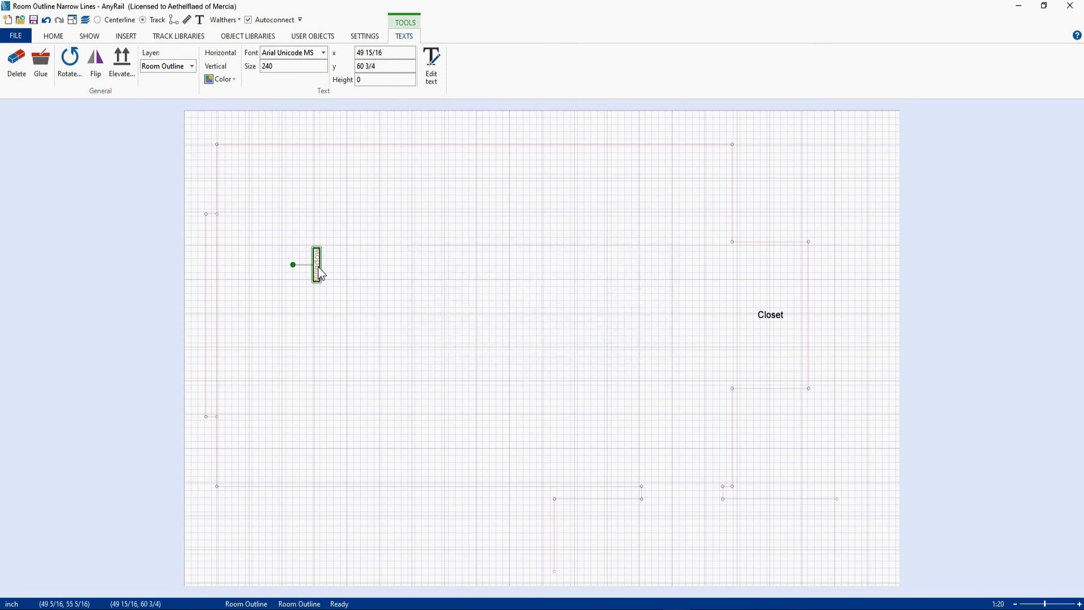
pyautogui.moveTo(318, 265); pyautogui.dragTo(213, 322)
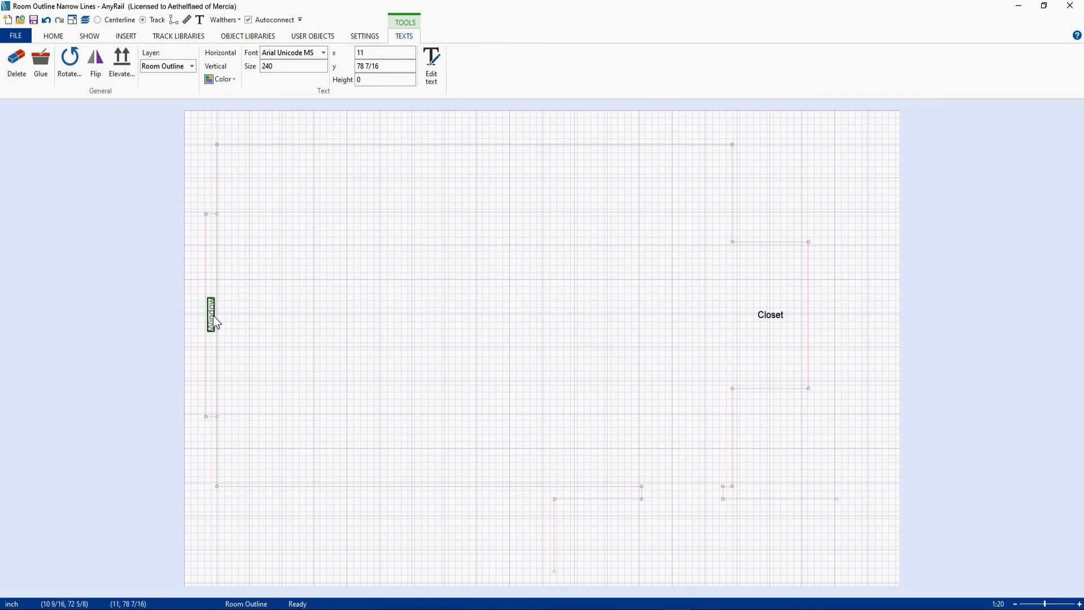
pyautogui.click(265, 333)
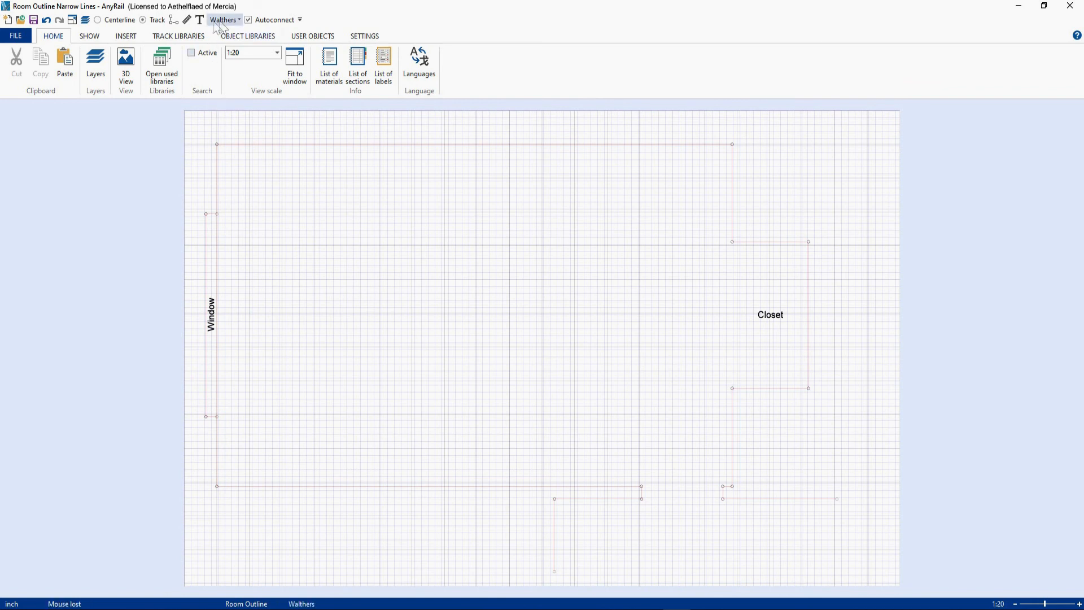
# - Add the text label "Entry Door" and center it in the doorway gap of the bottom wall
pyautogui.click(200, 20)
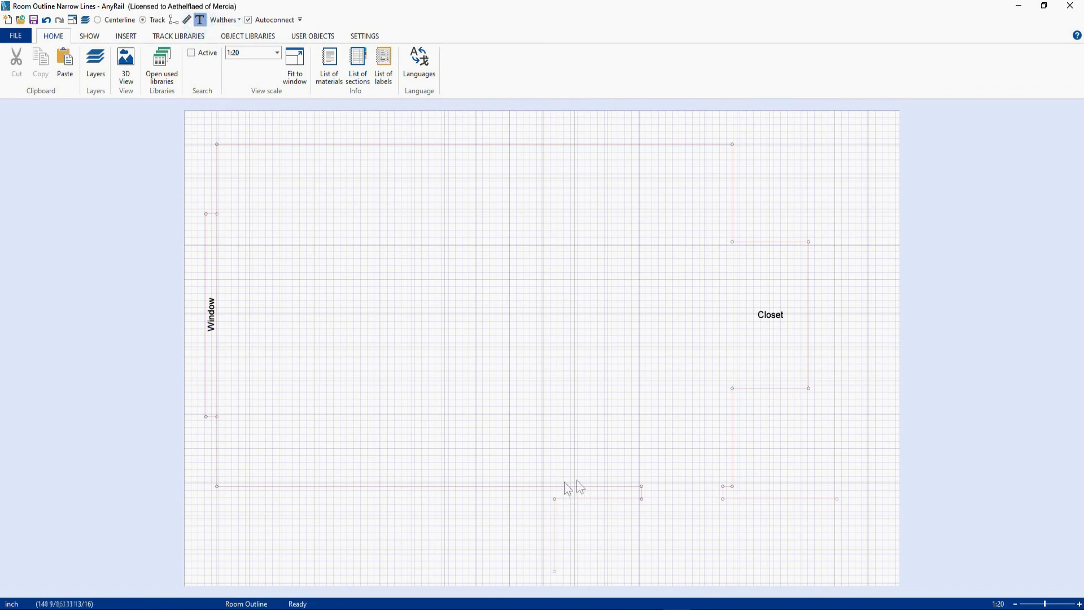
pyautogui.click(674, 486)
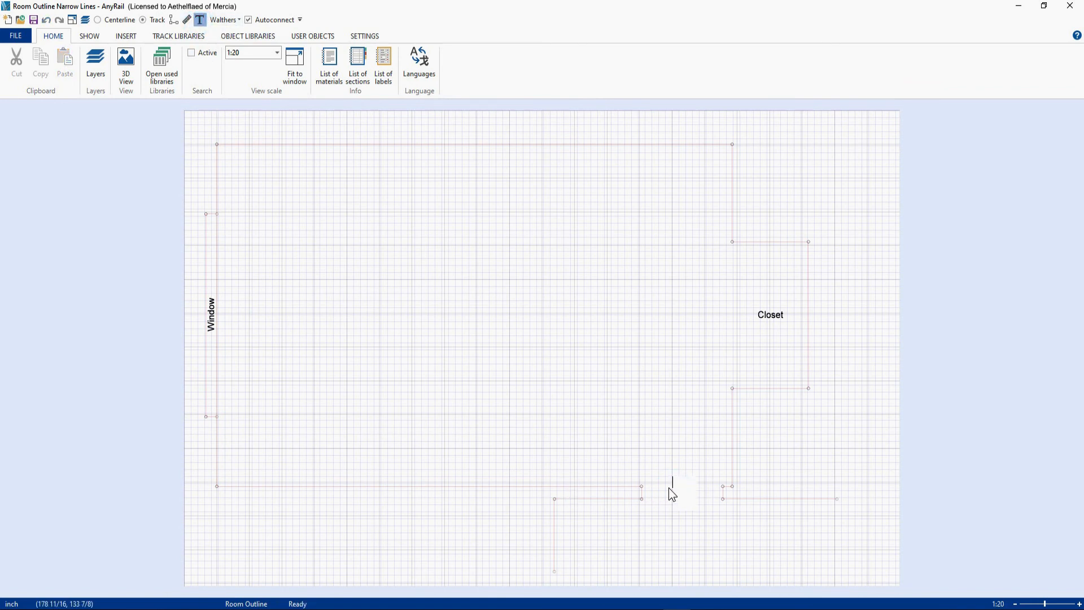
pyautogui.write('Entry Door')
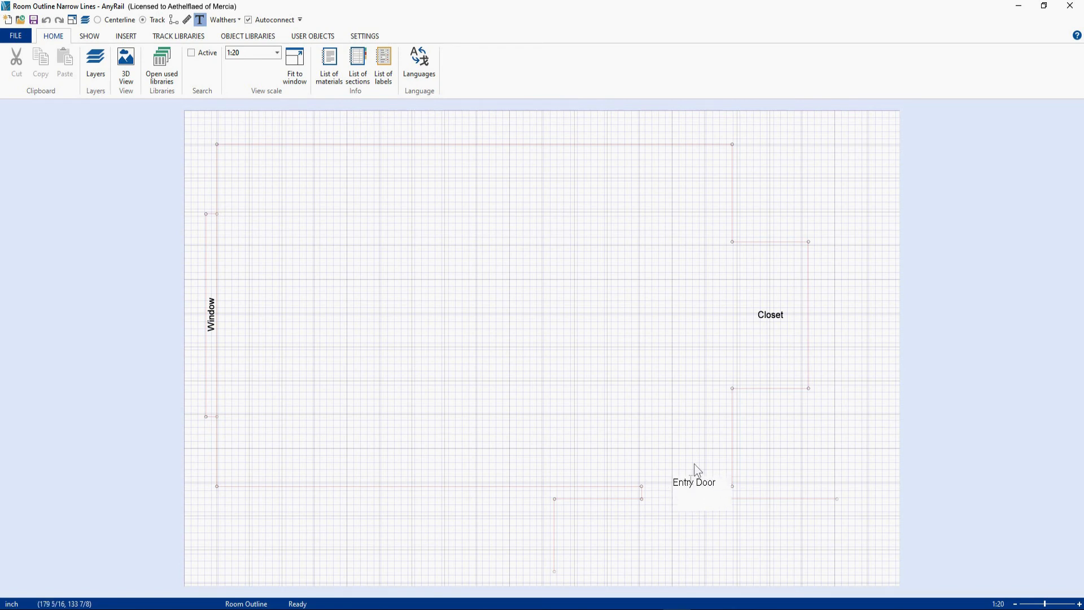
pyautogui.click(699, 441)
pyautogui.click(698, 485)
pyautogui.moveTo(696, 486); pyautogui.dragTo(686, 495)
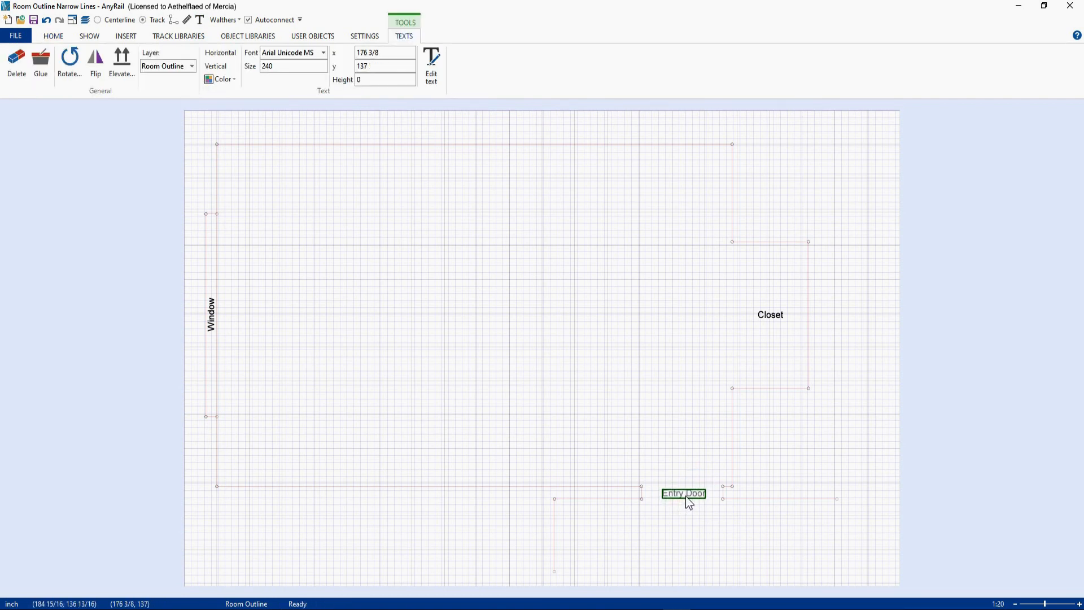
pyautogui.click(686, 519)
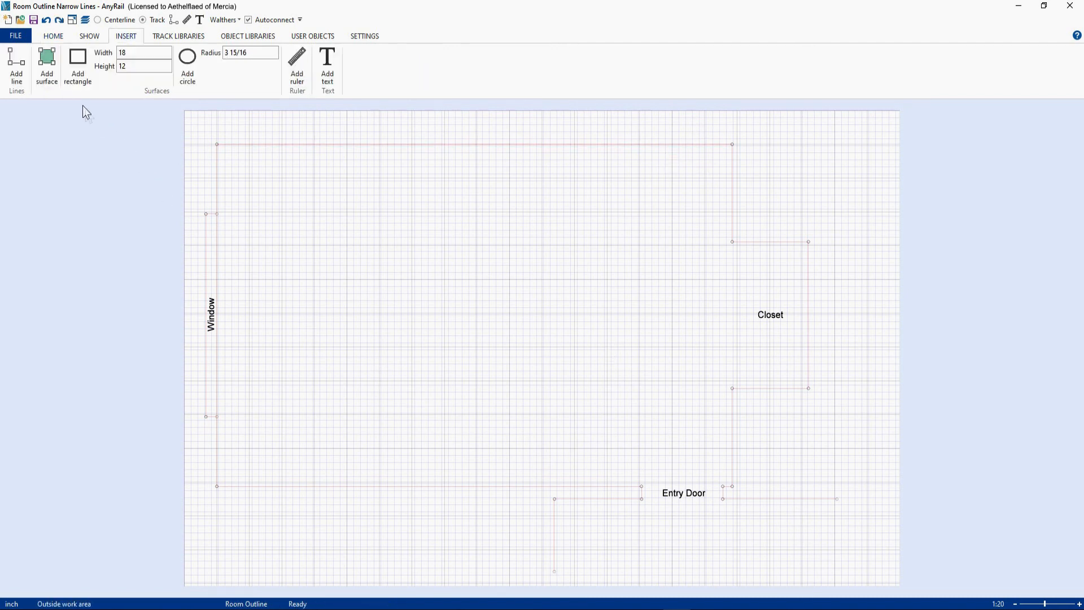
# - Add a rectangle 24 inches wide and 18 inches high in the upper middle of the room
pyautogui.click(76, 61)
pyautogui.click(78, 61)
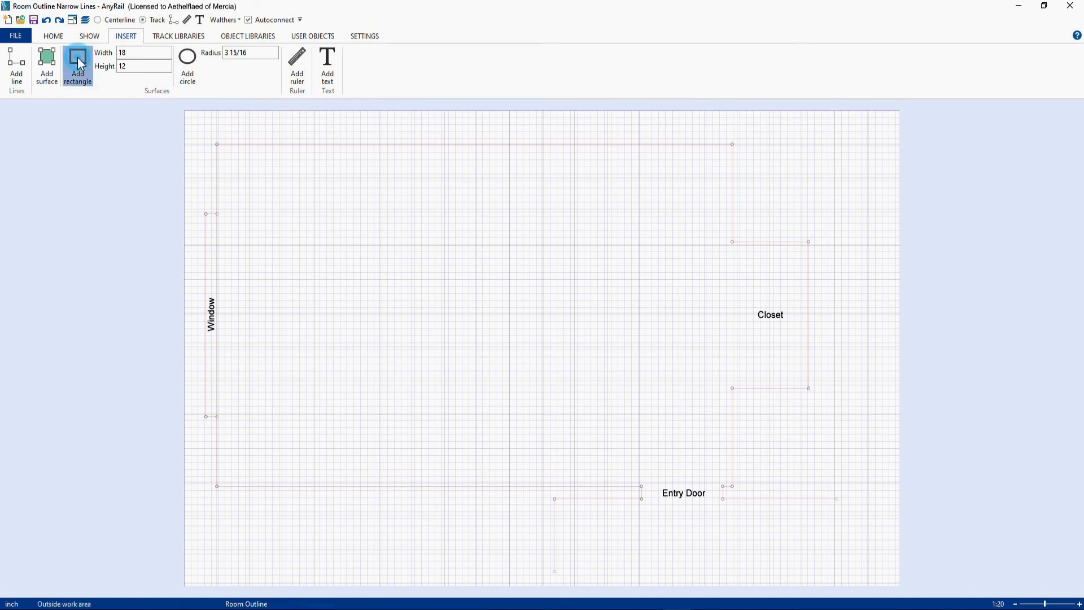
pyautogui.doubleClick(130, 52)
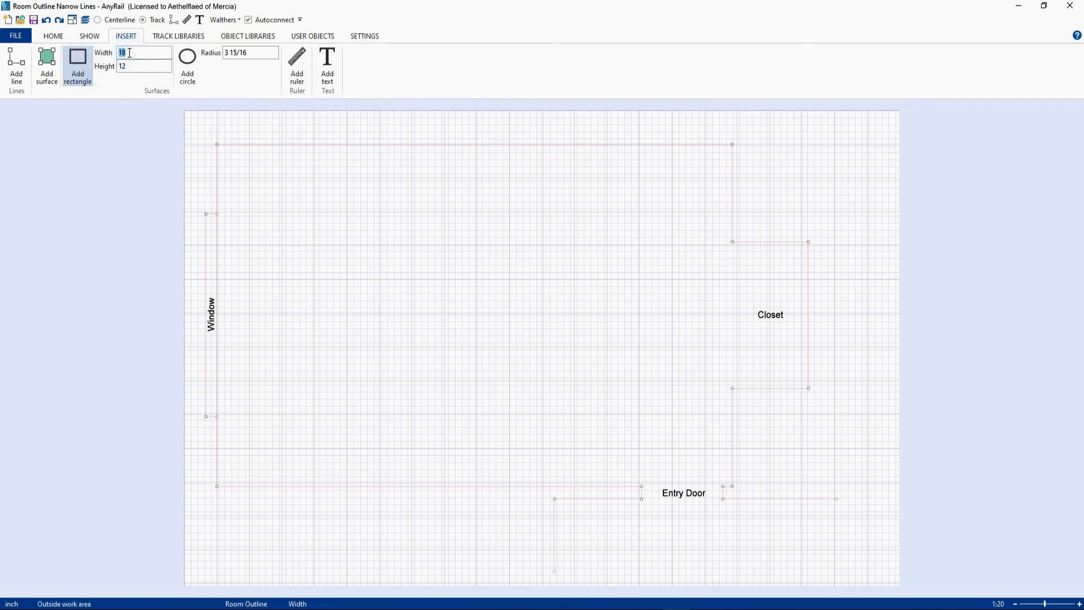
pyautogui.write('24')
pyautogui.doubleClick(135, 66)
pyautogui.write('18')
pyautogui.click(462, 252)
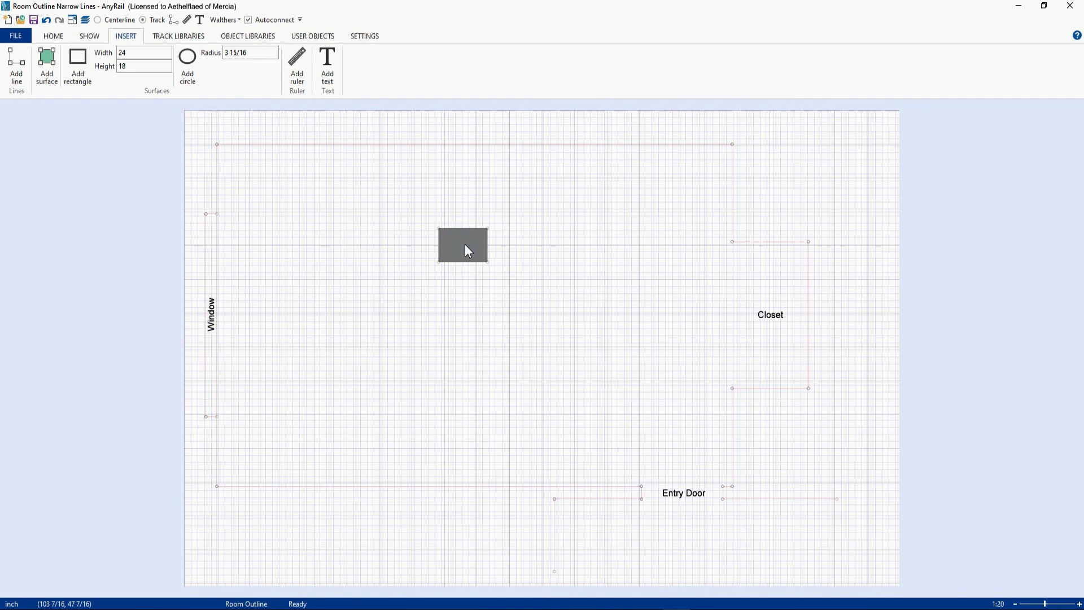
# - Move the rectangle into the room's upper right corner
pyautogui.click(463, 262)
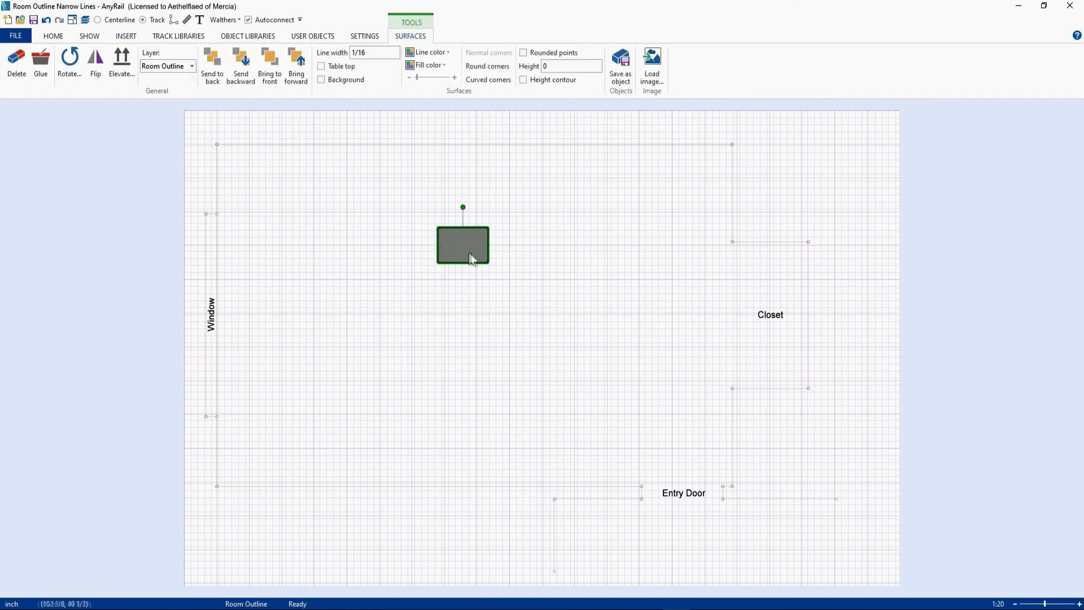
pyautogui.press('Escape')
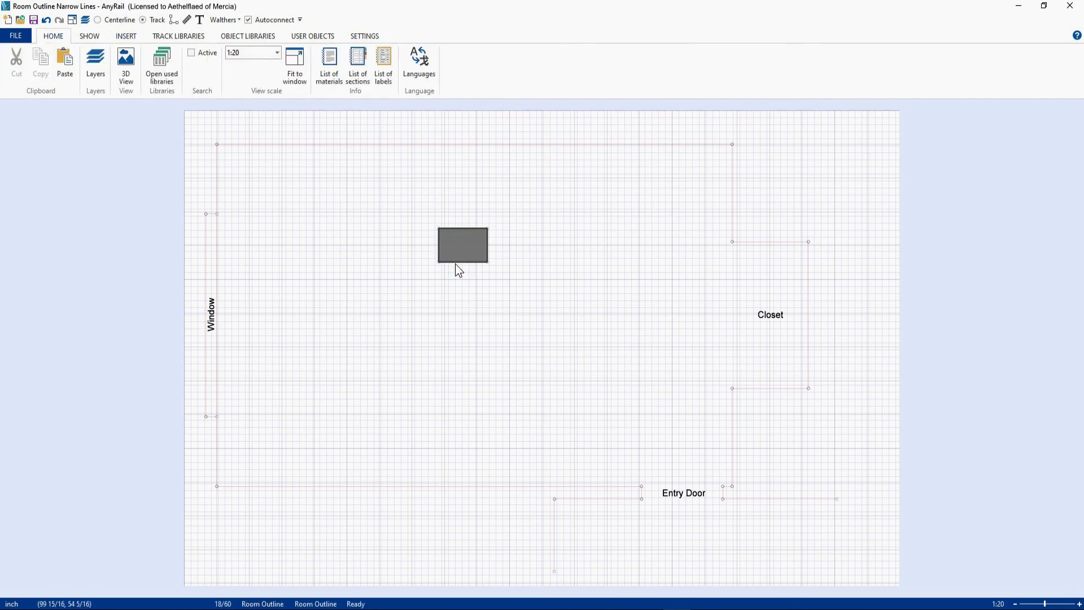
pyautogui.click(457, 260)
pyautogui.moveTo(455, 262); pyautogui.dragTo(695, 187)
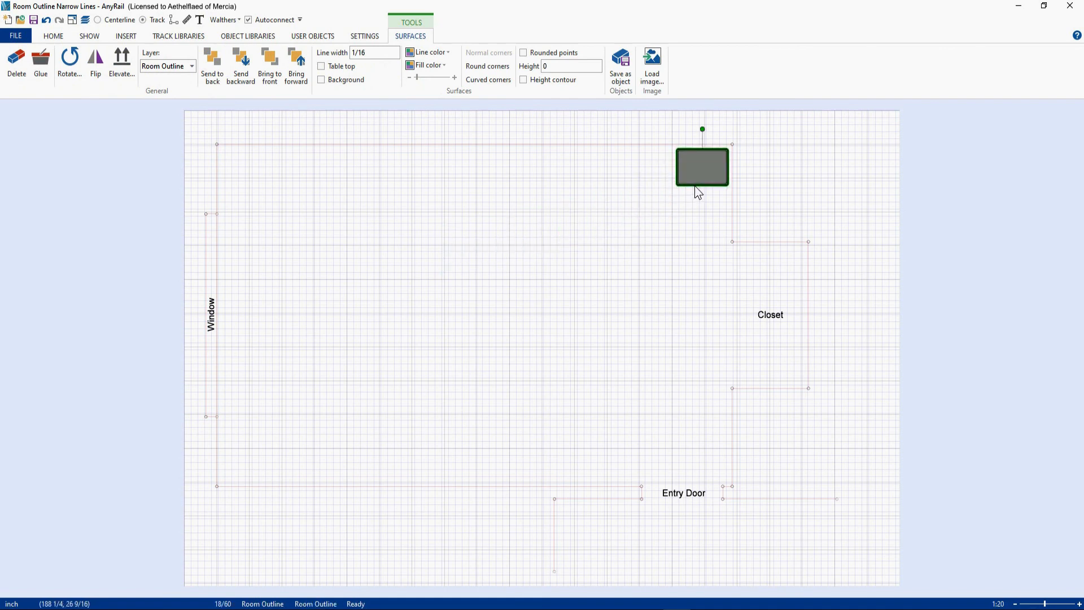
# - Start a circle, set the radius value to 8 inches, and place the circle just left of the rectangle
pyautogui.click(124, 36)
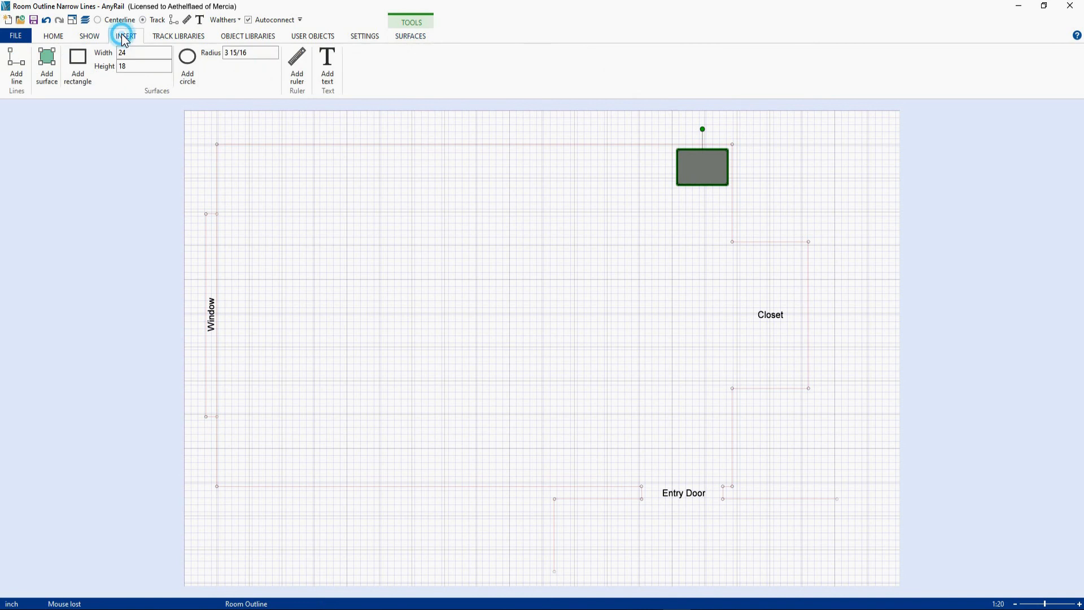
pyautogui.click(185, 63)
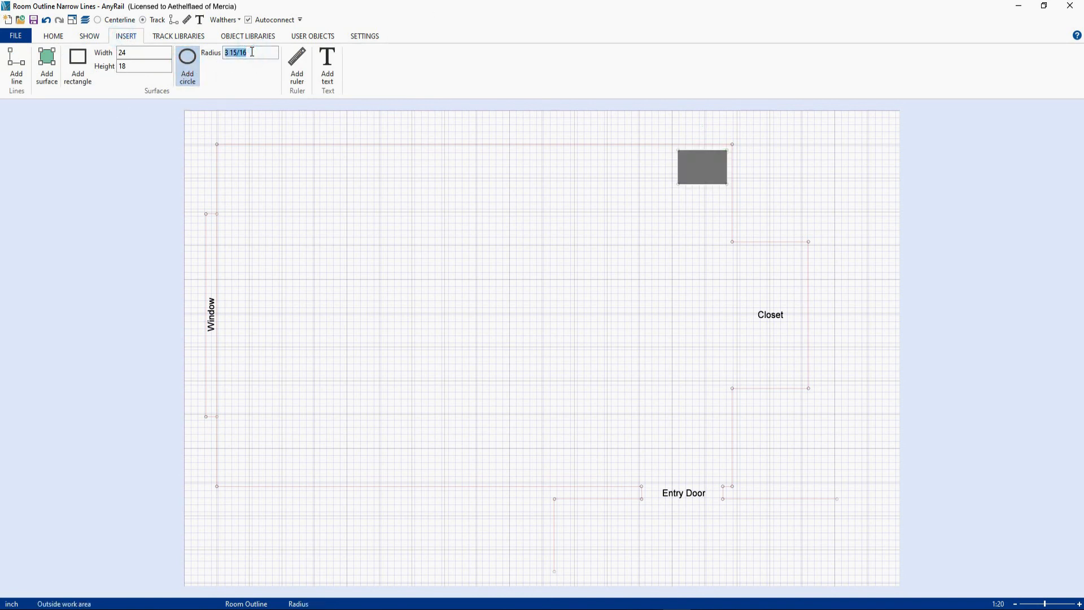
pyautogui.write('15')
pyautogui.press('BackSpace')
pyautogui.press('BackSpace')
pyautogui.write('8')
pyautogui.click(584, 300)
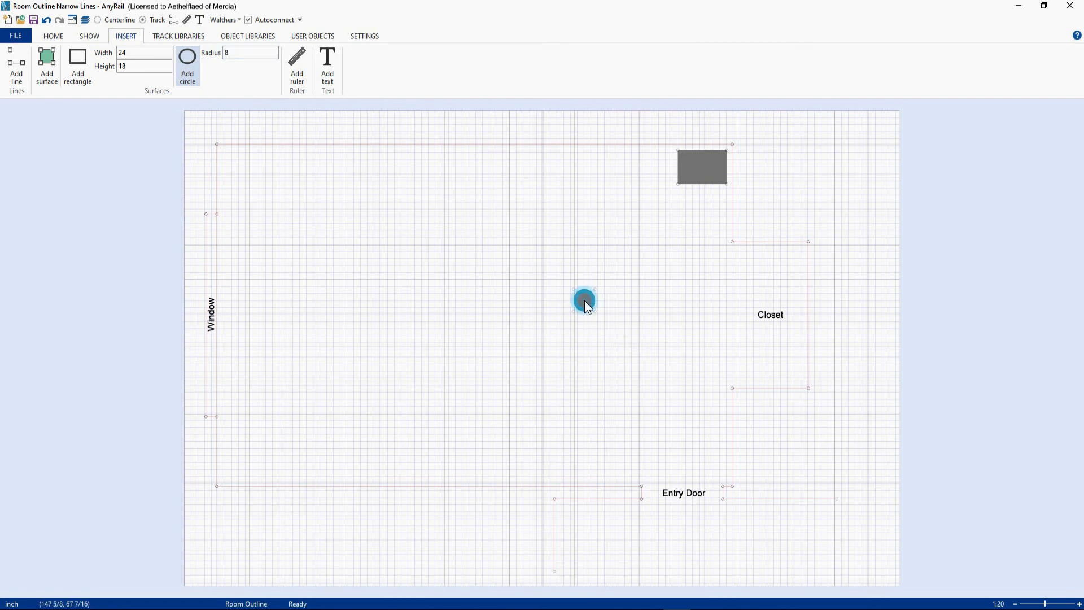
pyautogui.click(585, 311)
pyautogui.moveTo(585, 311); pyautogui.dragTo(656, 177)
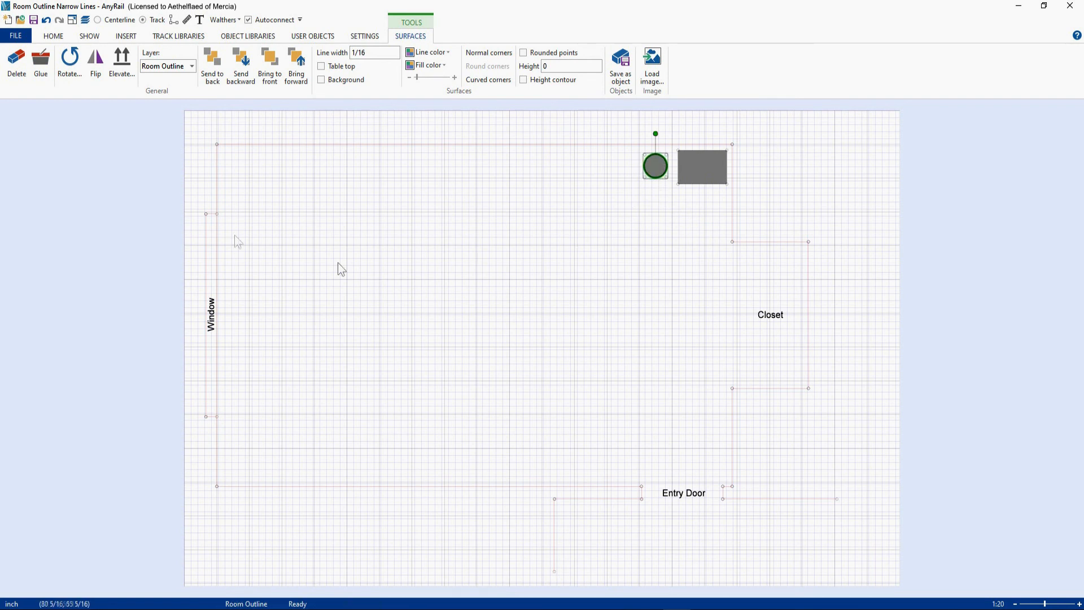
# - Add a second circle with the 8-inch radius and move it to the left of the small circle
pyautogui.click(126, 35)
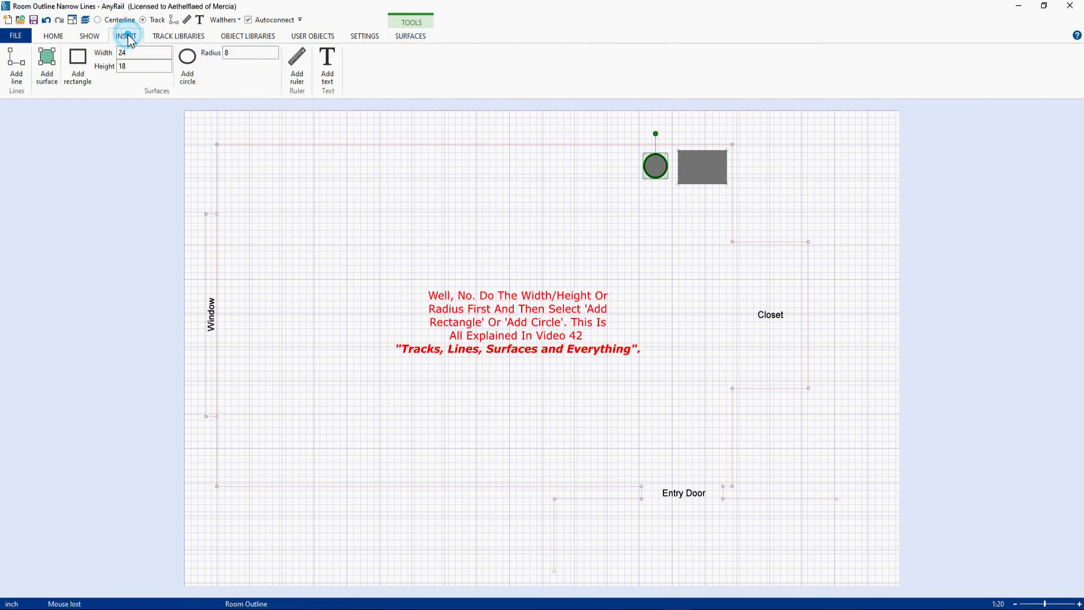
pyautogui.click(77, 74)
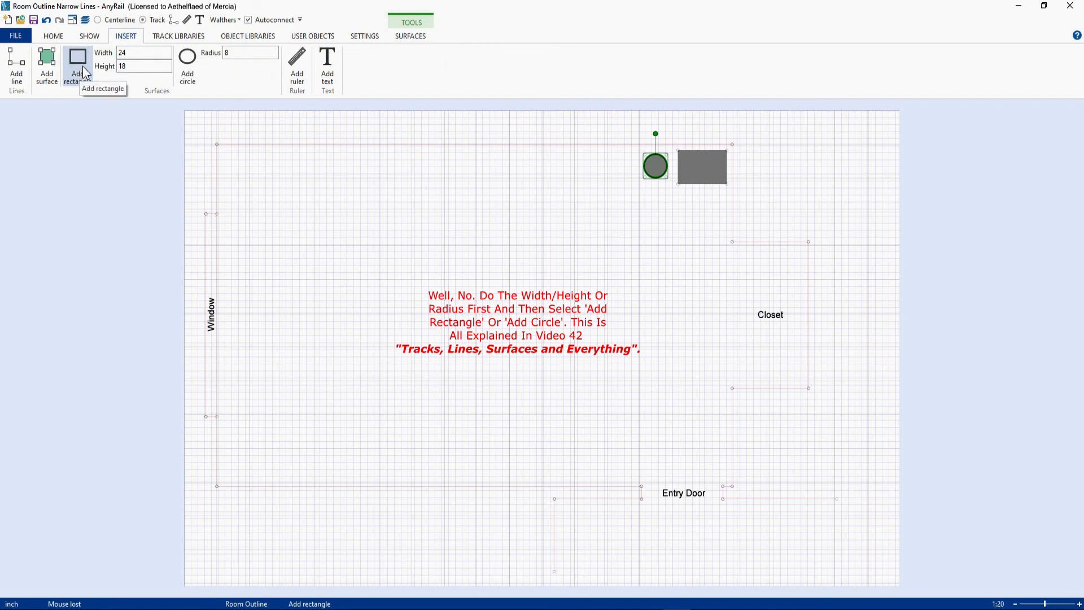
pyautogui.click(85, 72)
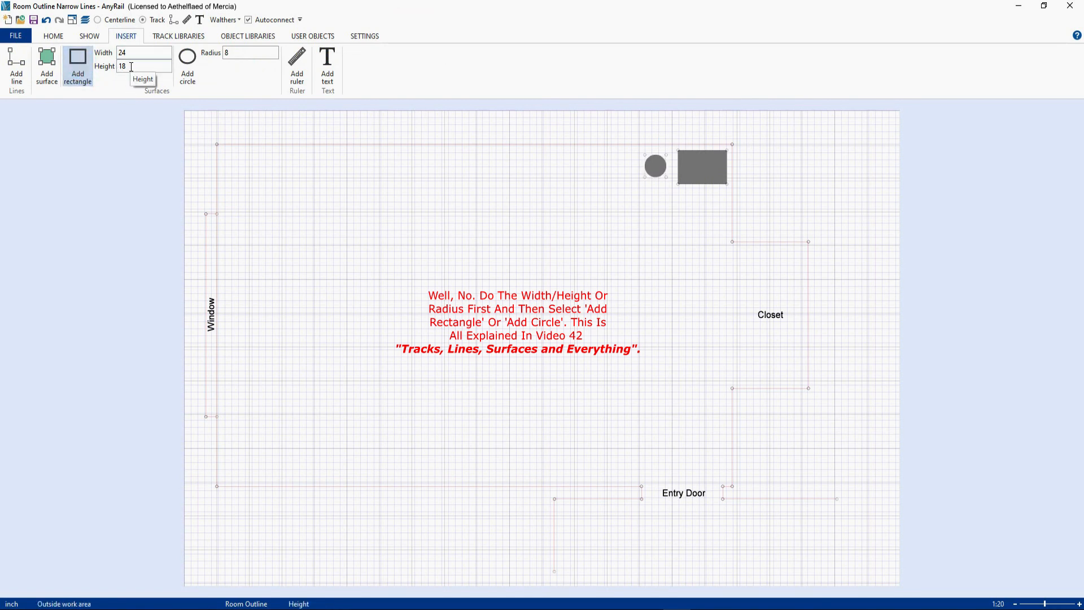
pyautogui.click(185, 60)
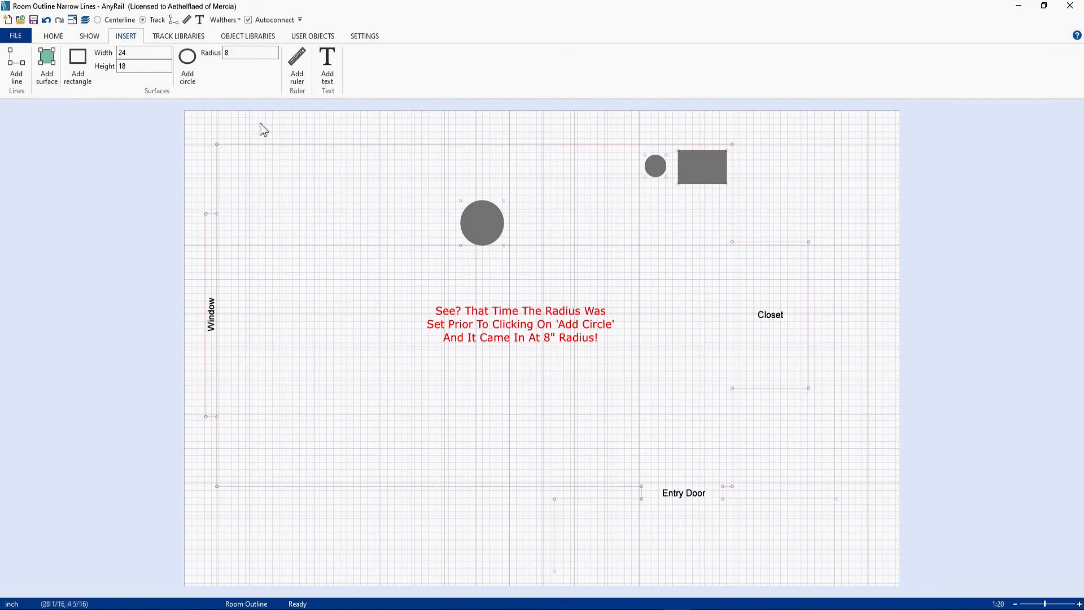
pyautogui.click(488, 244)
pyautogui.moveTo(488, 244); pyautogui.dragTo(619, 195)
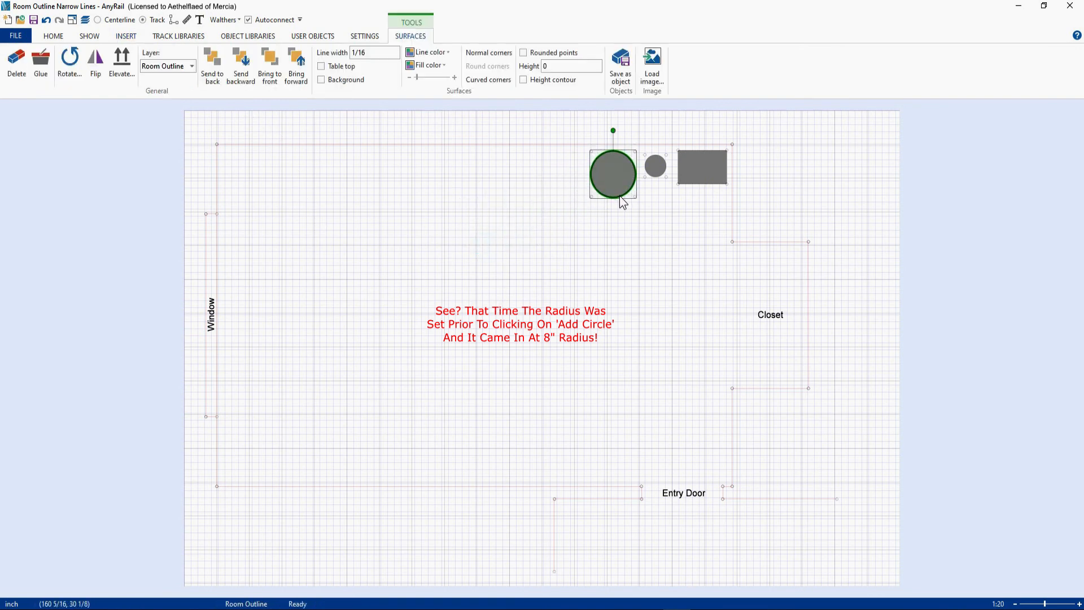
# - Delete the small circle and move the large circle closer to the rectangle
pyautogui.click(654, 179)
pyautogui.press('Delete')
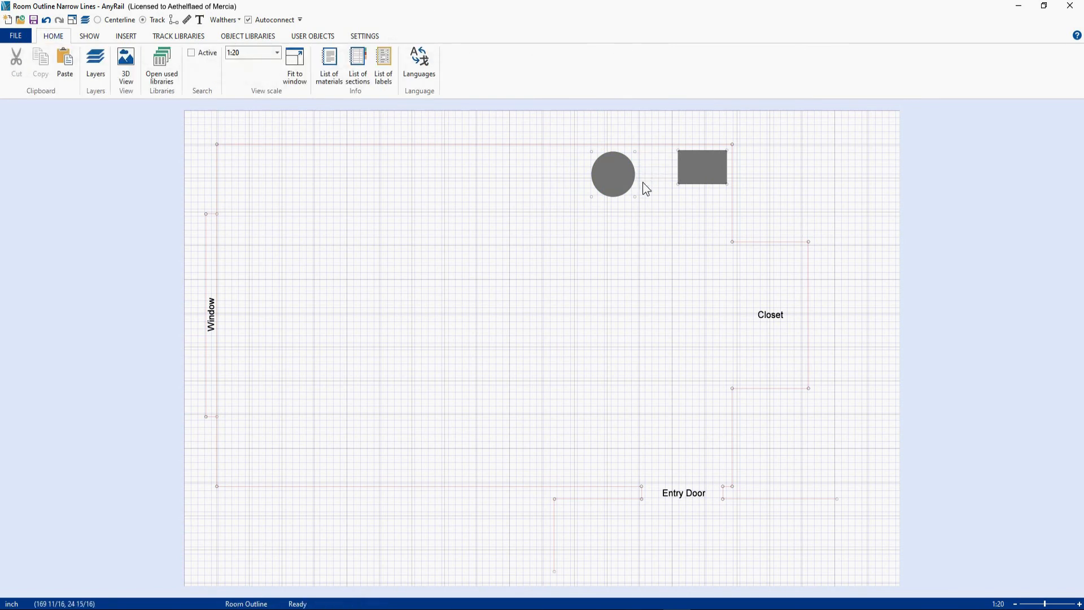
pyautogui.click(617, 197)
pyautogui.moveTo(617, 197); pyautogui.dragTo(648, 198)
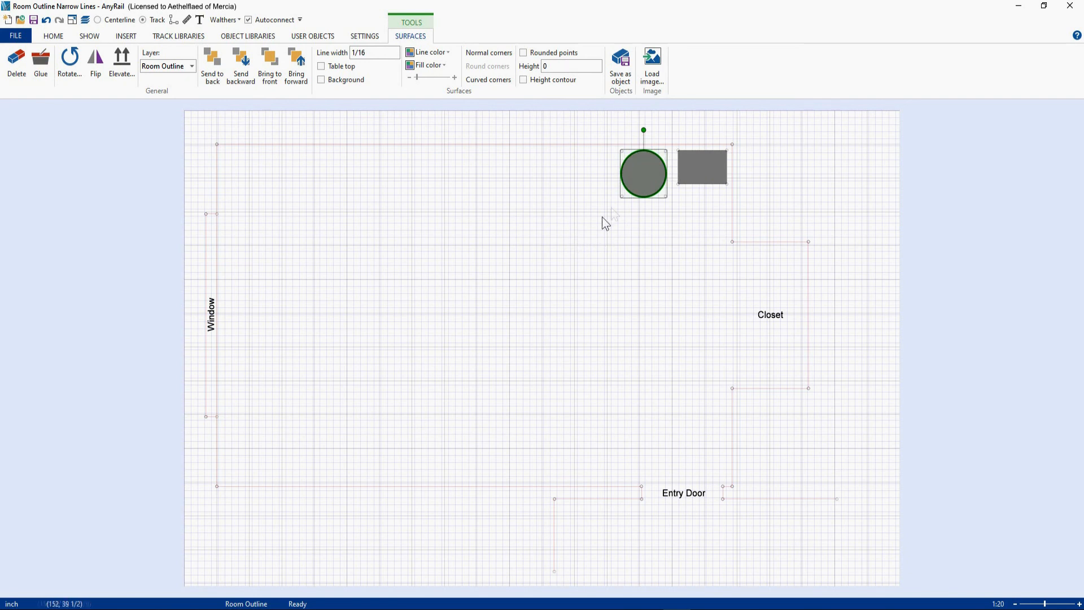
# - Delete the large circle and the rectangle from the room's upper right corner
pyautogui.moveTo(584, 160); pyautogui.dragTo(726, 212)
pyautogui.click(645, 195)
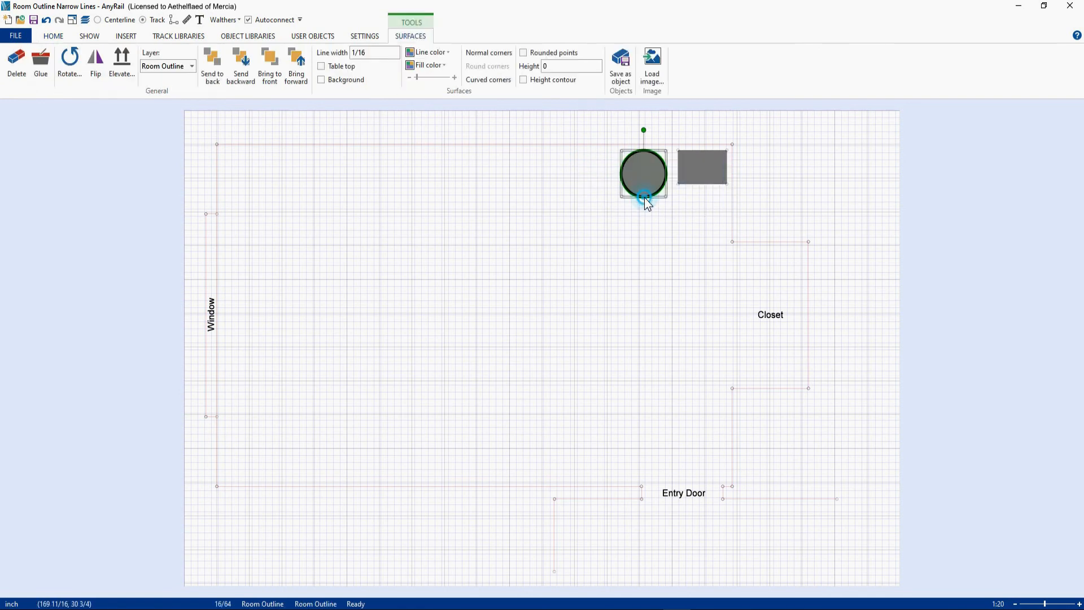
pyautogui.press('Delete')
pyautogui.click(691, 182)
pyautogui.press('Delete')
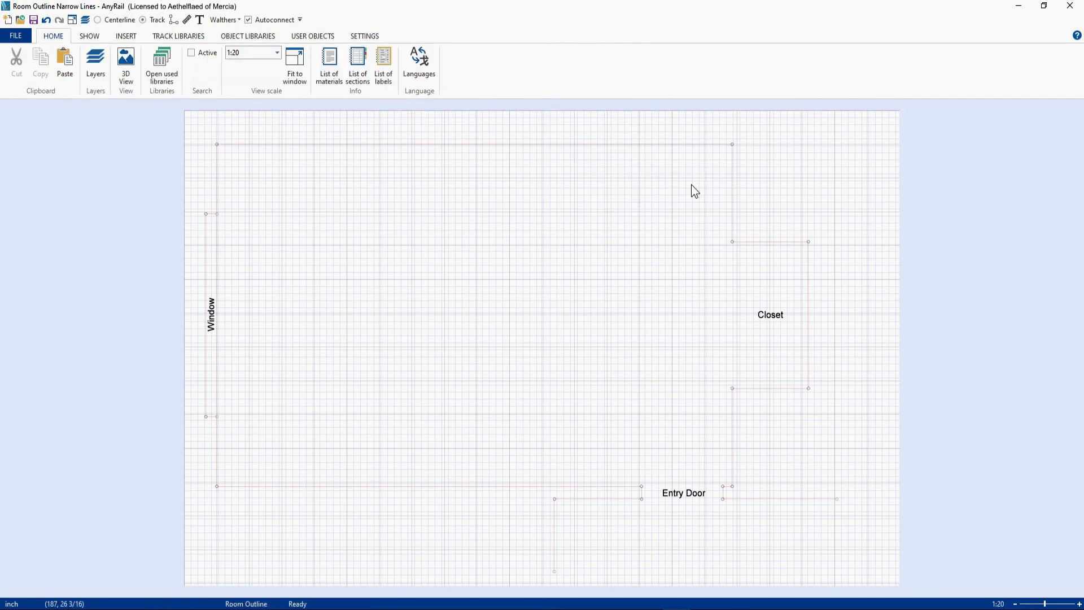